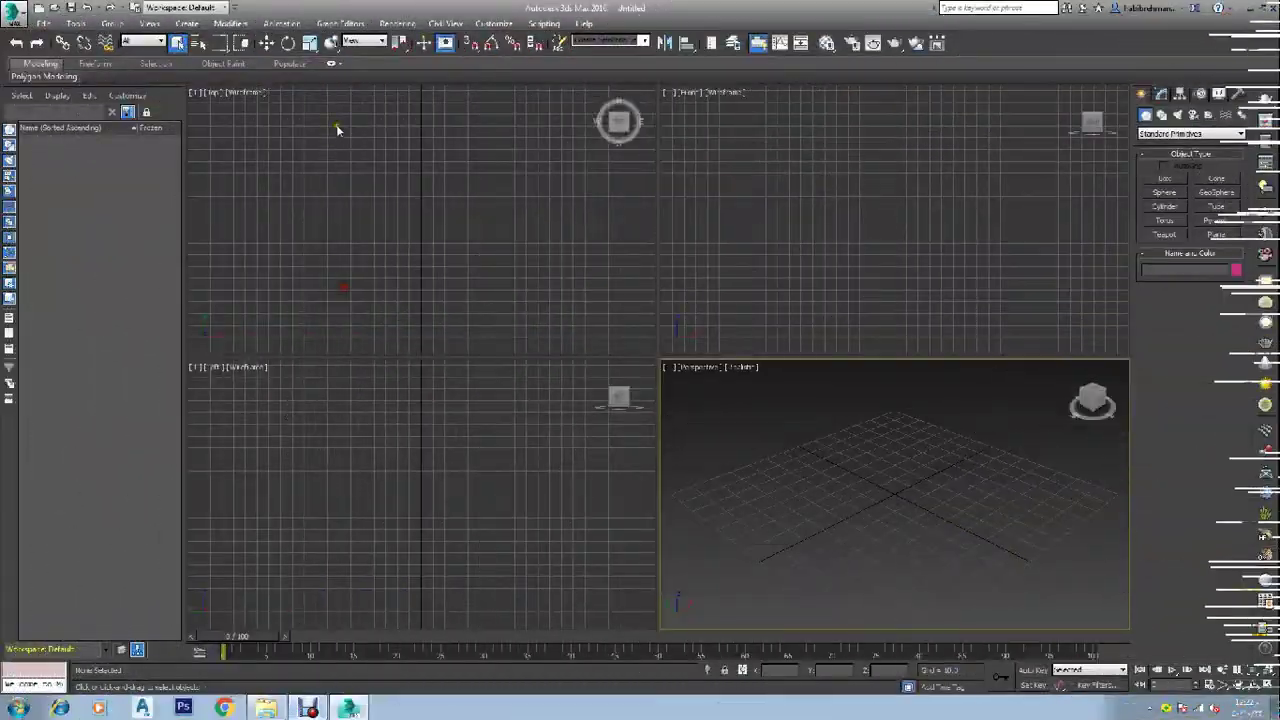
# Step: Open the "information ocean" scene from the 2d to vray 3dmax folder on drive D, loading it despite the missing ColorCorrect DLL
pyautogui.click(14, 12)
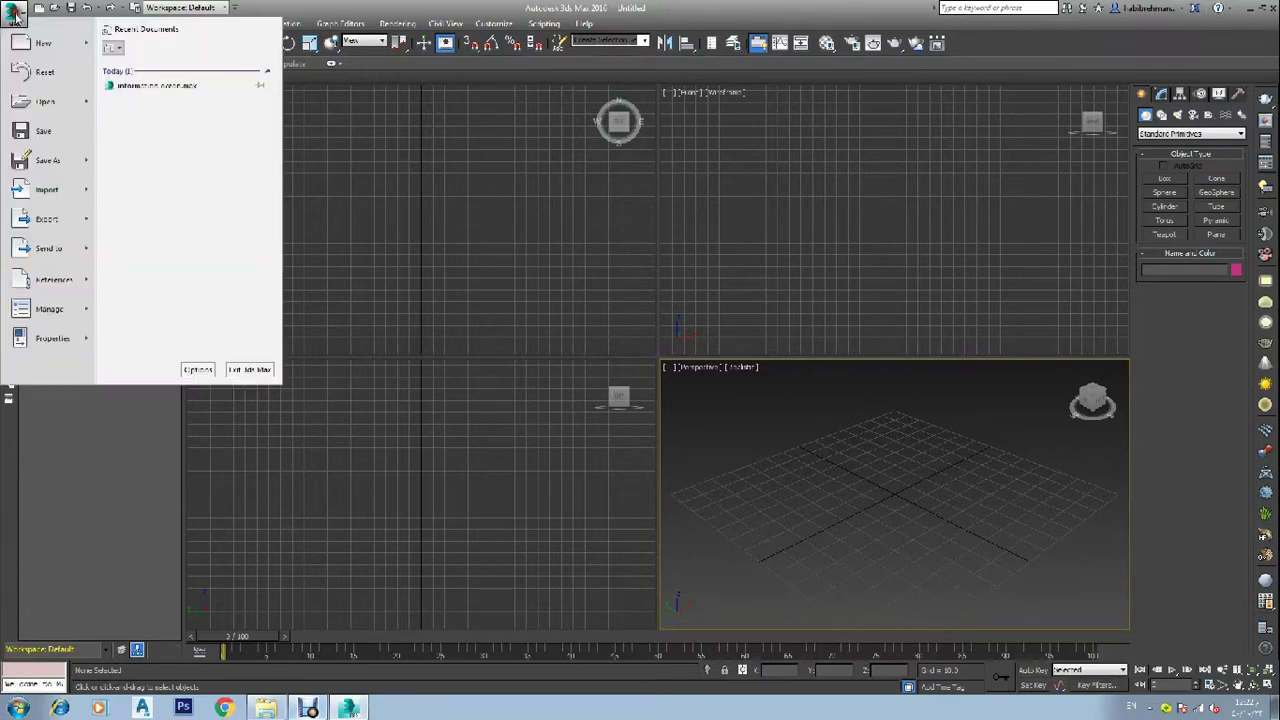
pyautogui.click(36, 104)
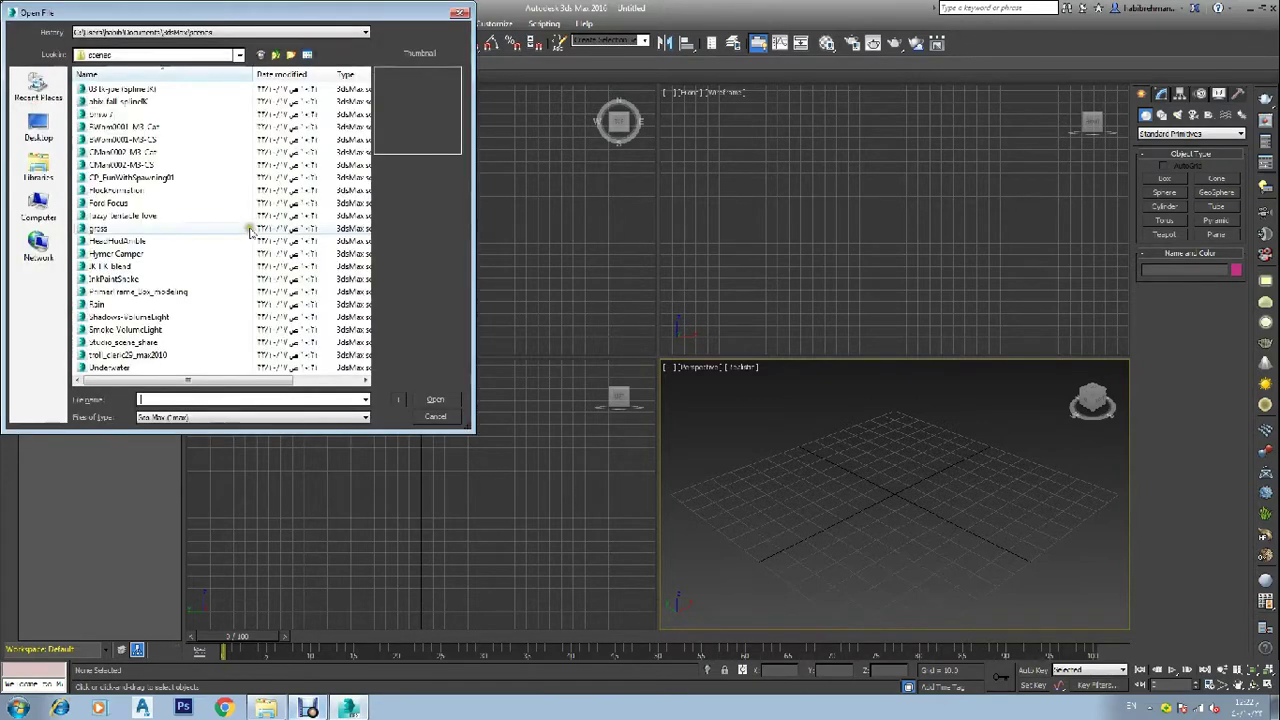
pyautogui.click(38, 205)
pyautogui.doubleClick(138, 148)
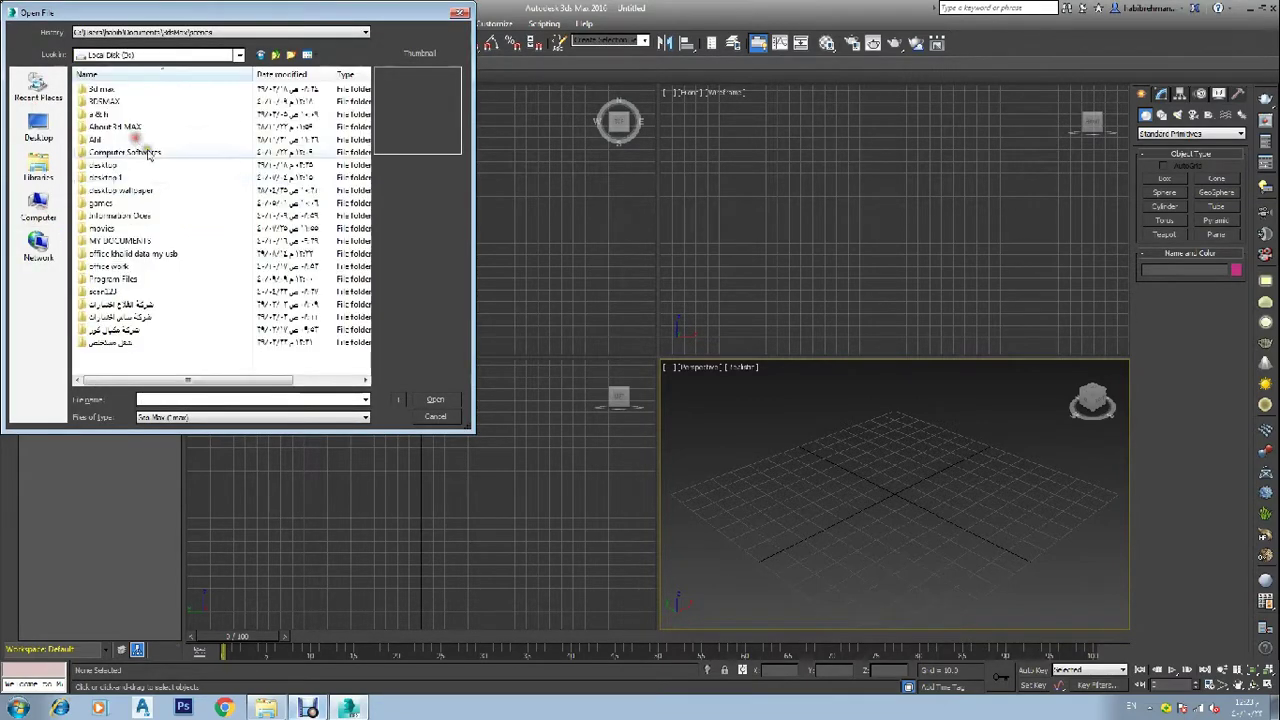
pyautogui.doubleClick(136, 242)
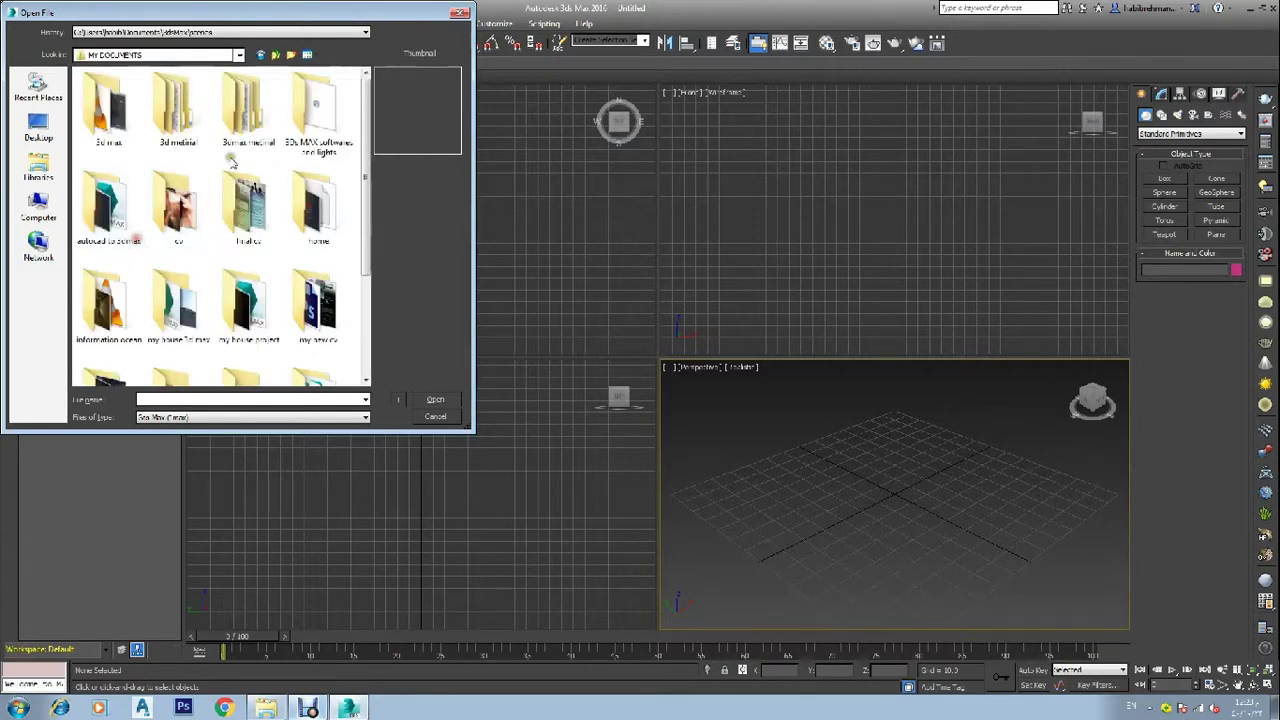
pyautogui.doubleClick(97, 200)
pyautogui.doubleClick(158, 111)
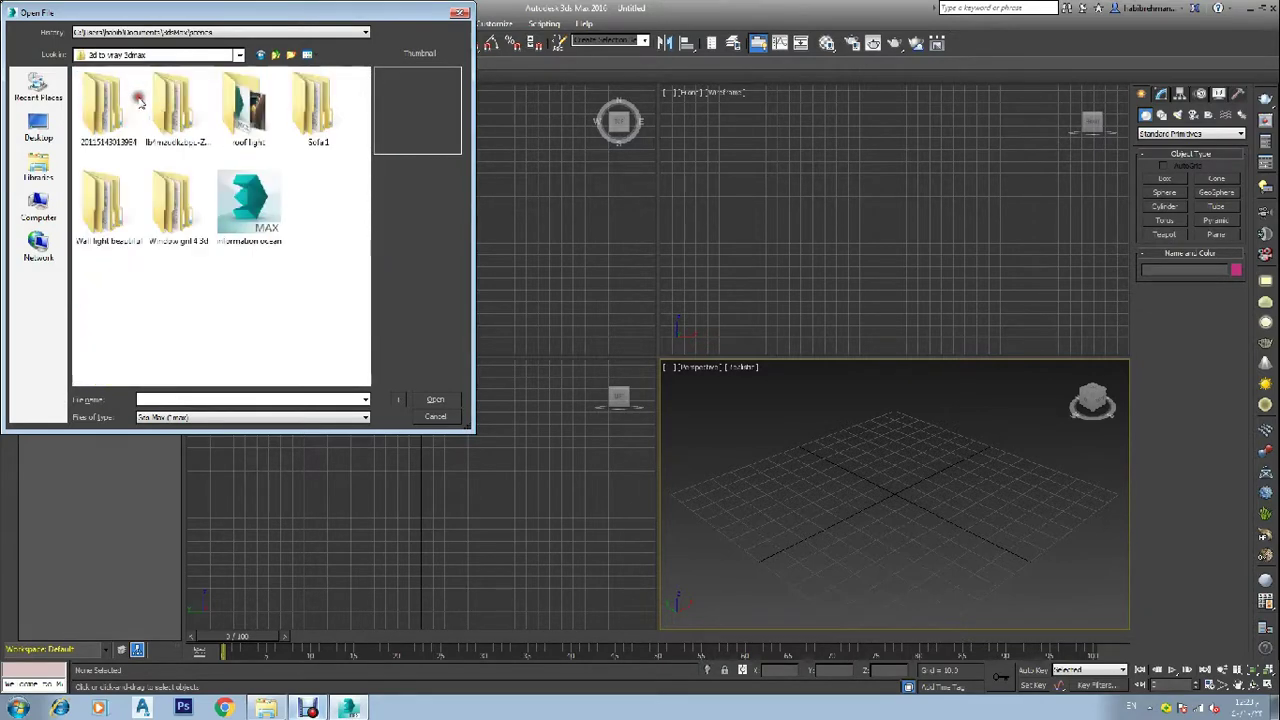
pyautogui.click(249, 205)
pyautogui.click(435, 399)
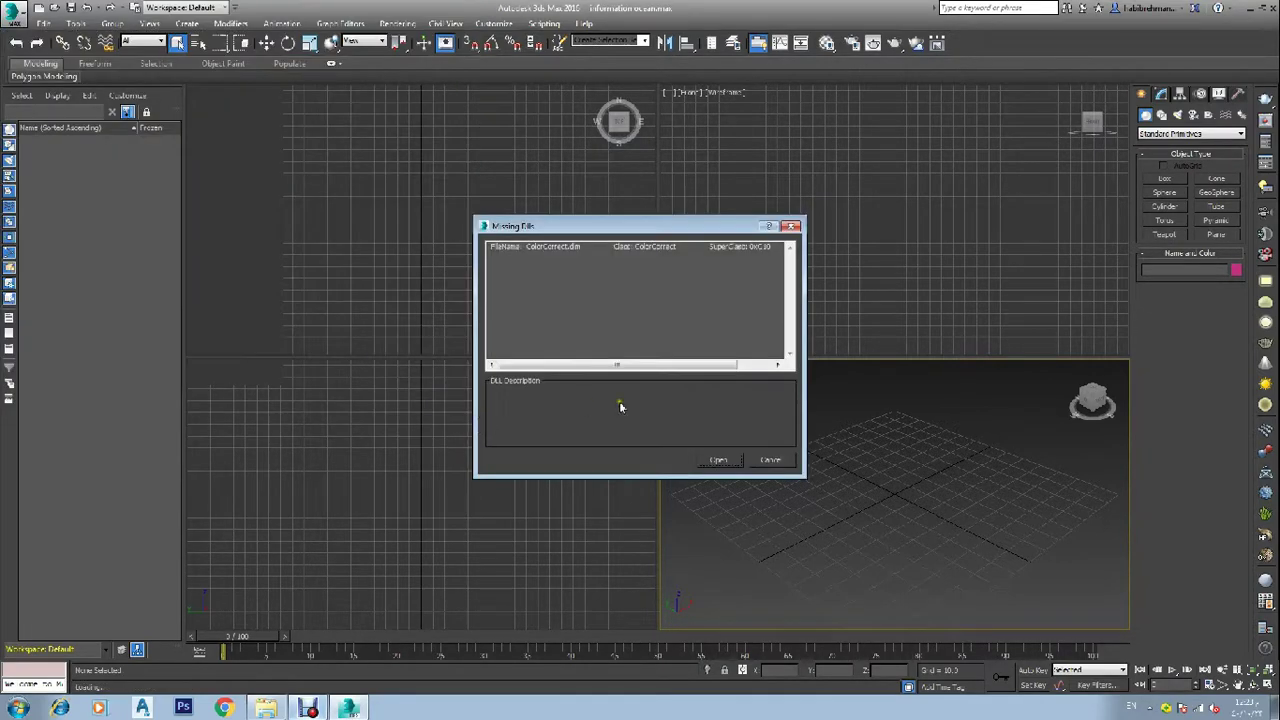
pyautogui.click(619, 248)
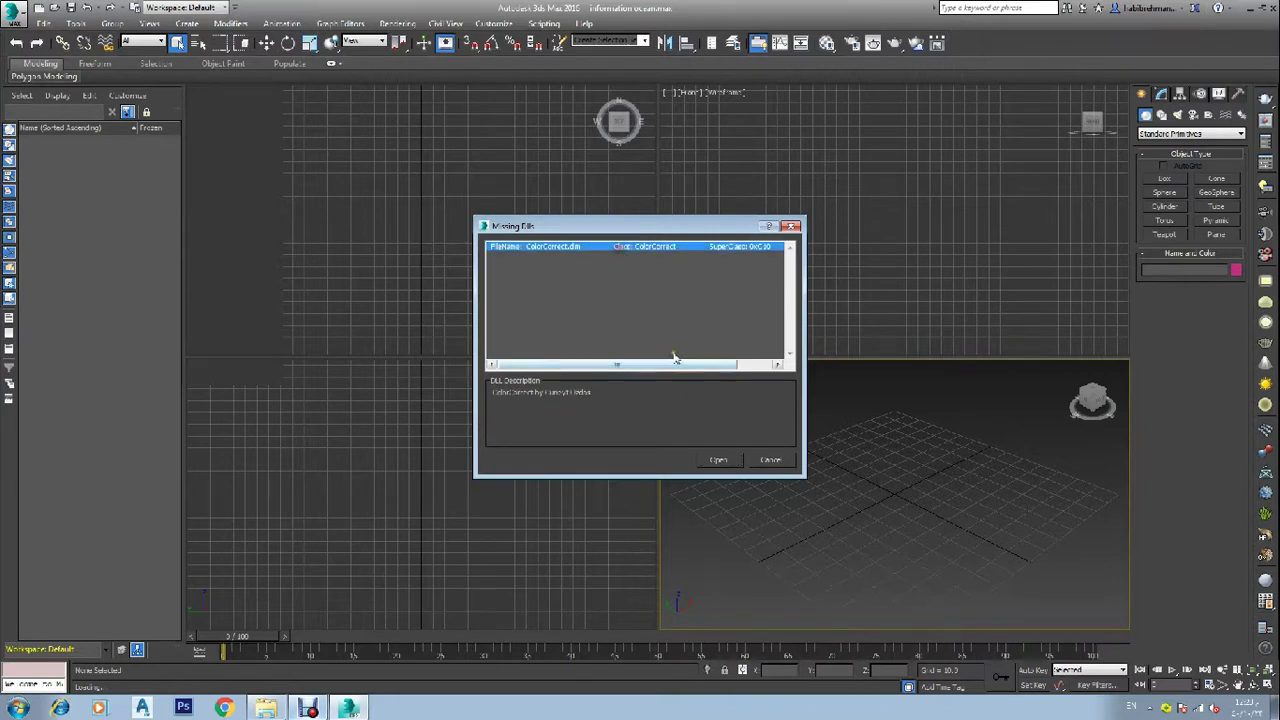
pyautogui.click(716, 462)
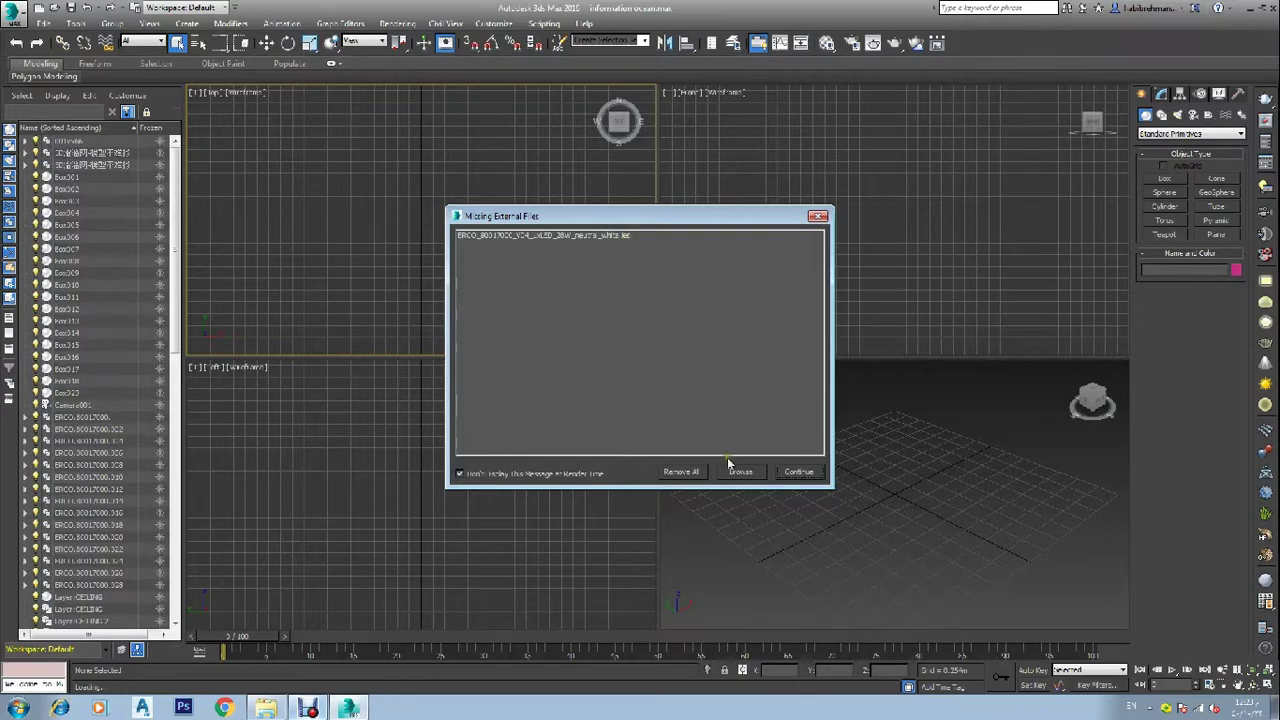
# Step: Add the "roof light" folder in 2d to vray 3dmax as an external file path and continue loading the scene
pyautogui.click(740, 471)
pyautogui.click(766, 311)
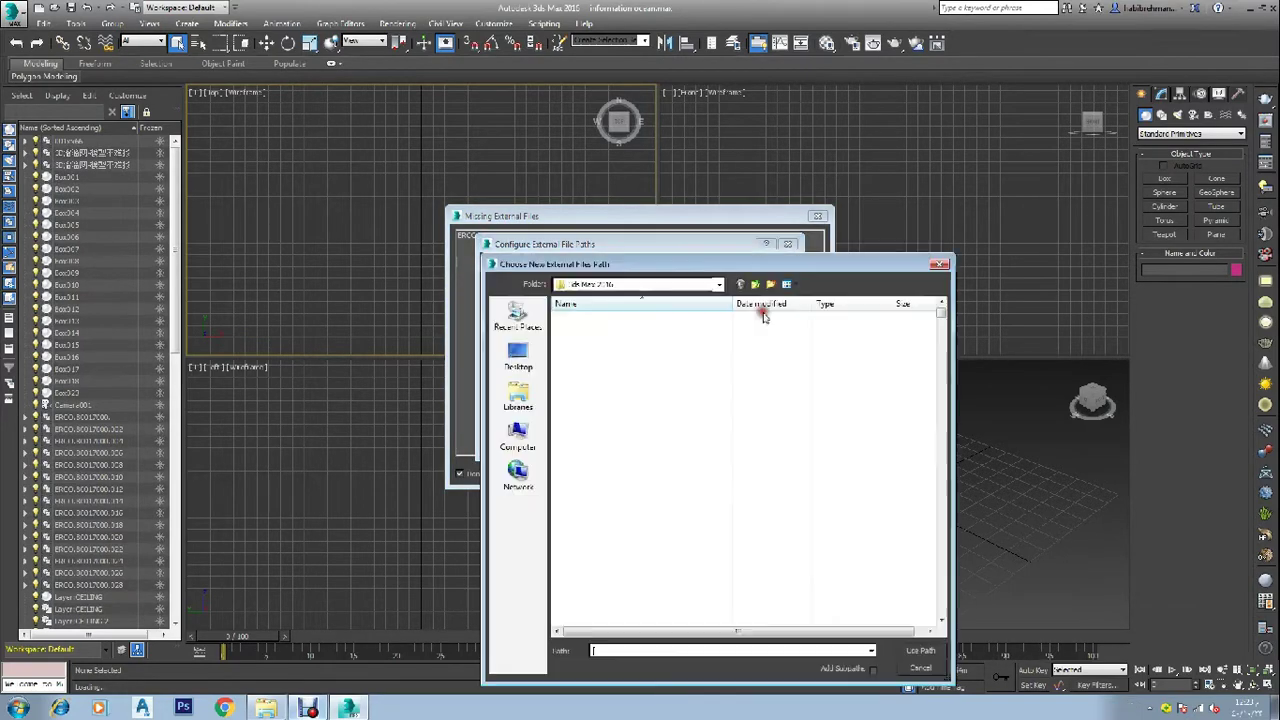
pyautogui.click(518, 435)
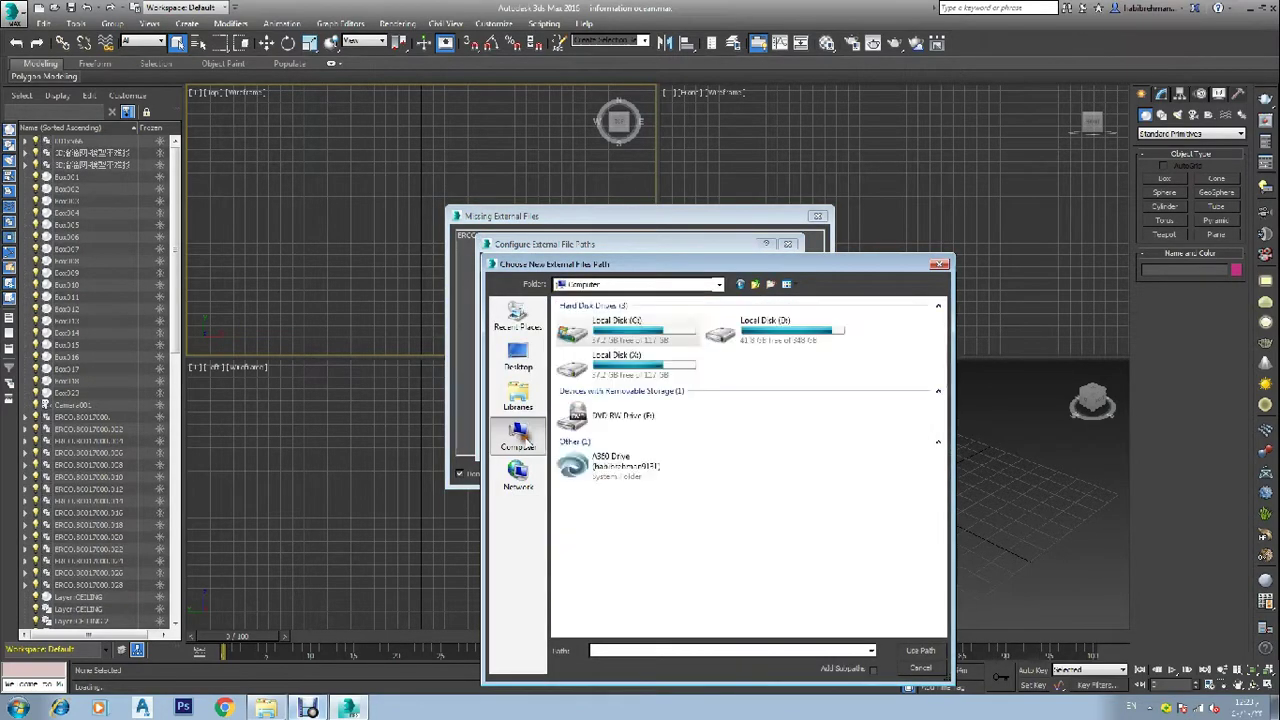
pyautogui.click(778, 341)
pyautogui.doubleClick(778, 341)
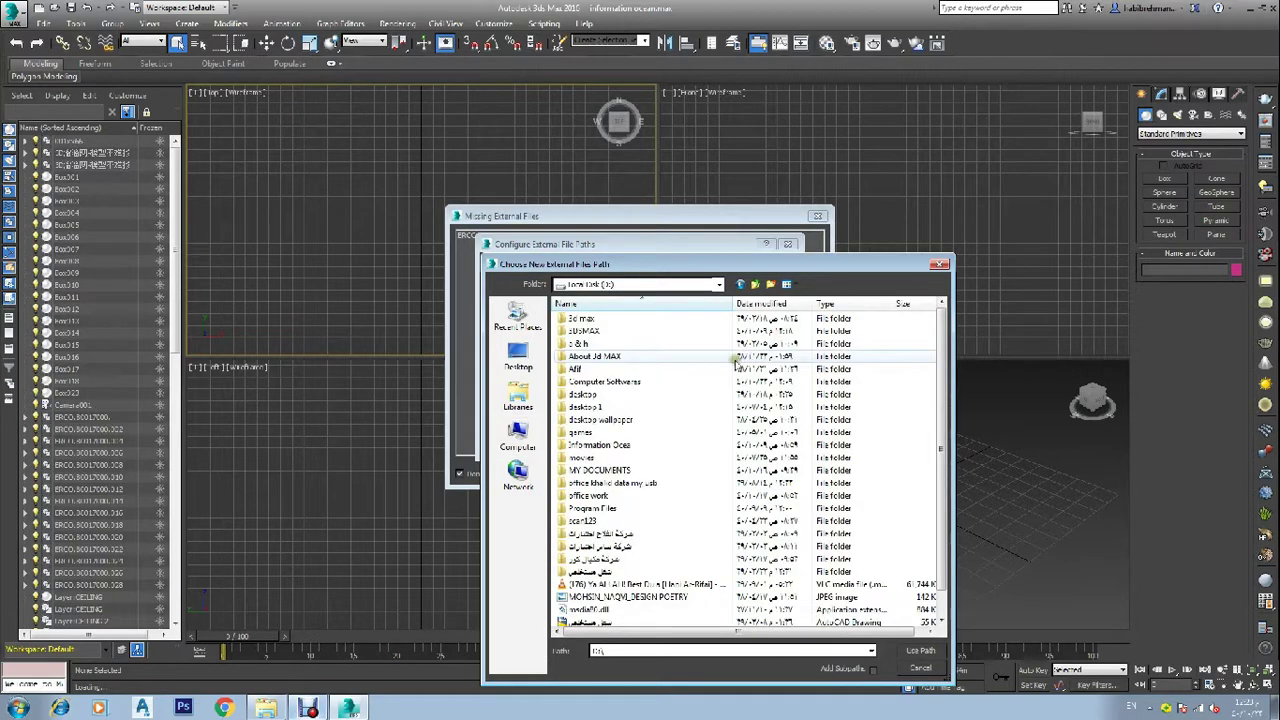
pyautogui.doubleClick(626, 472)
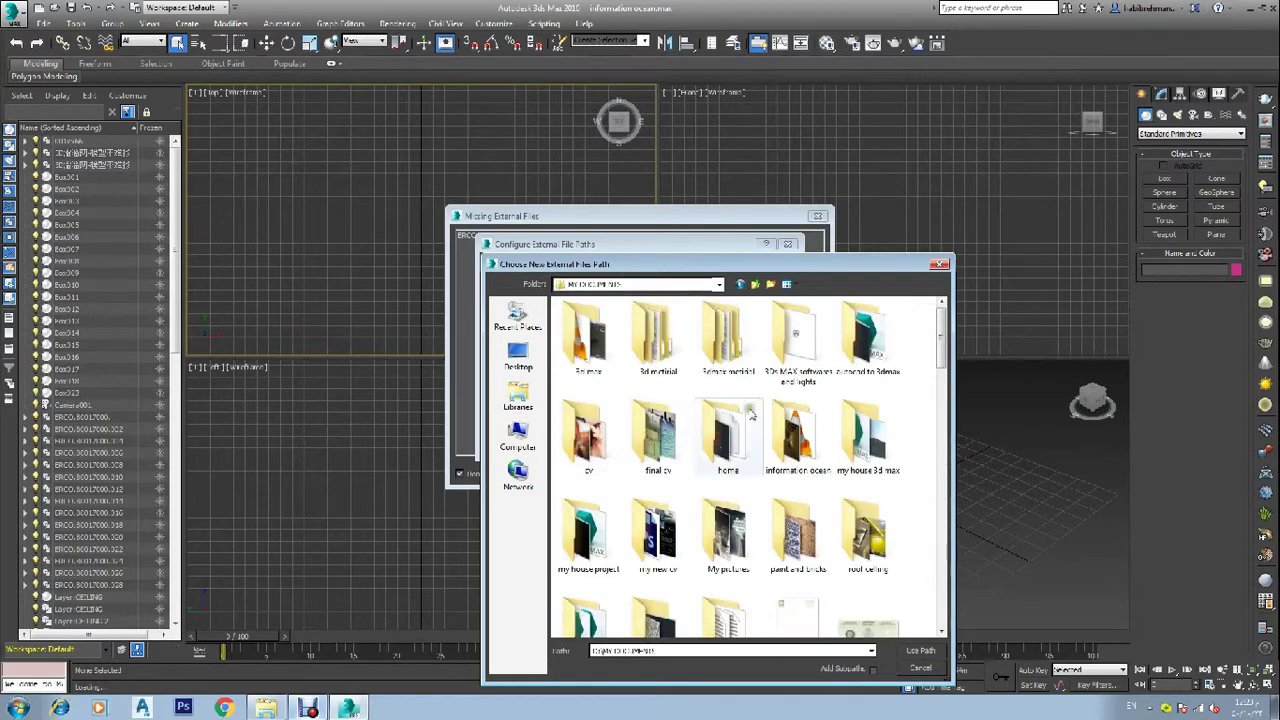
pyautogui.doubleClick(842, 362)
pyautogui.doubleClick(590, 369)
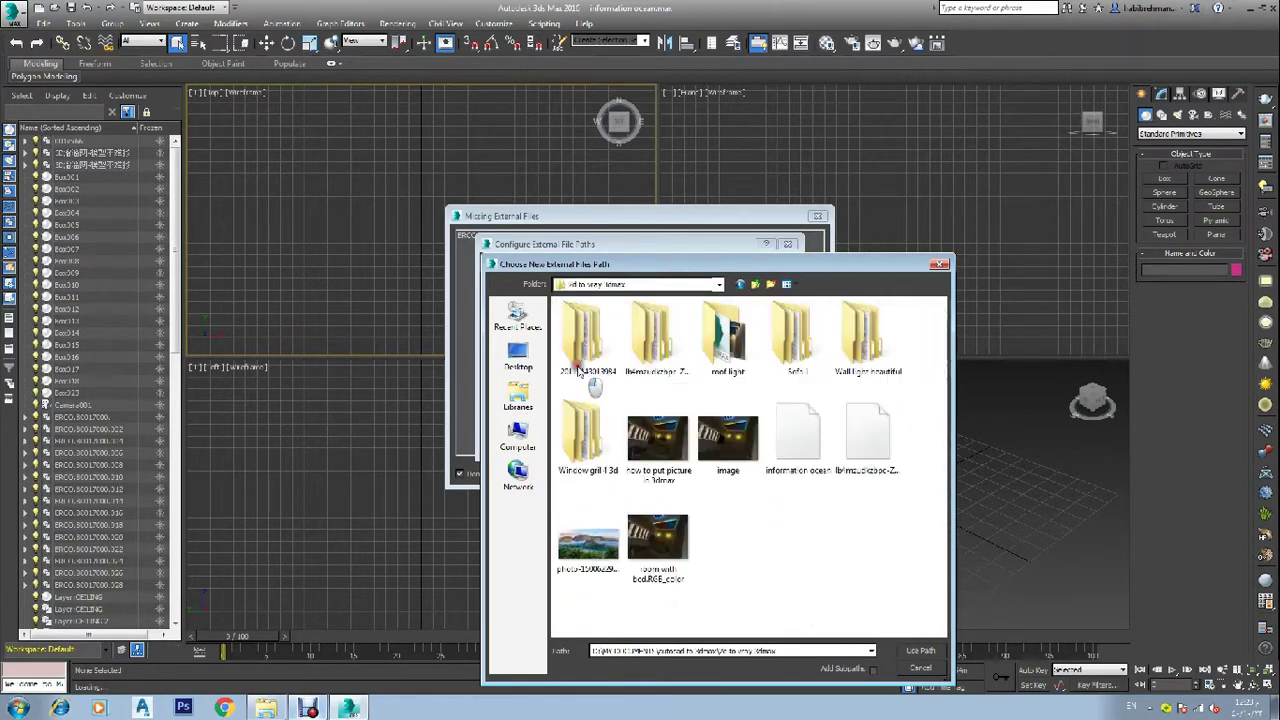
pyautogui.doubleClick(657, 350)
pyautogui.click(657, 358)
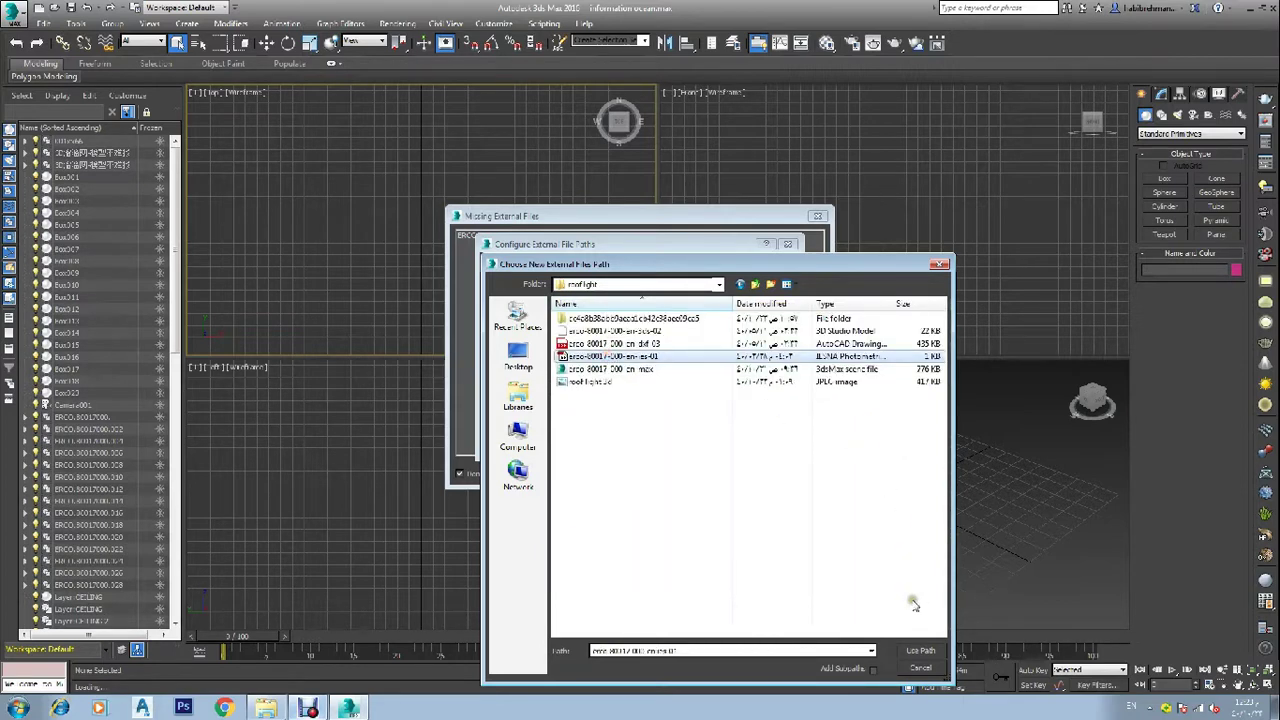
pyautogui.click(920, 651)
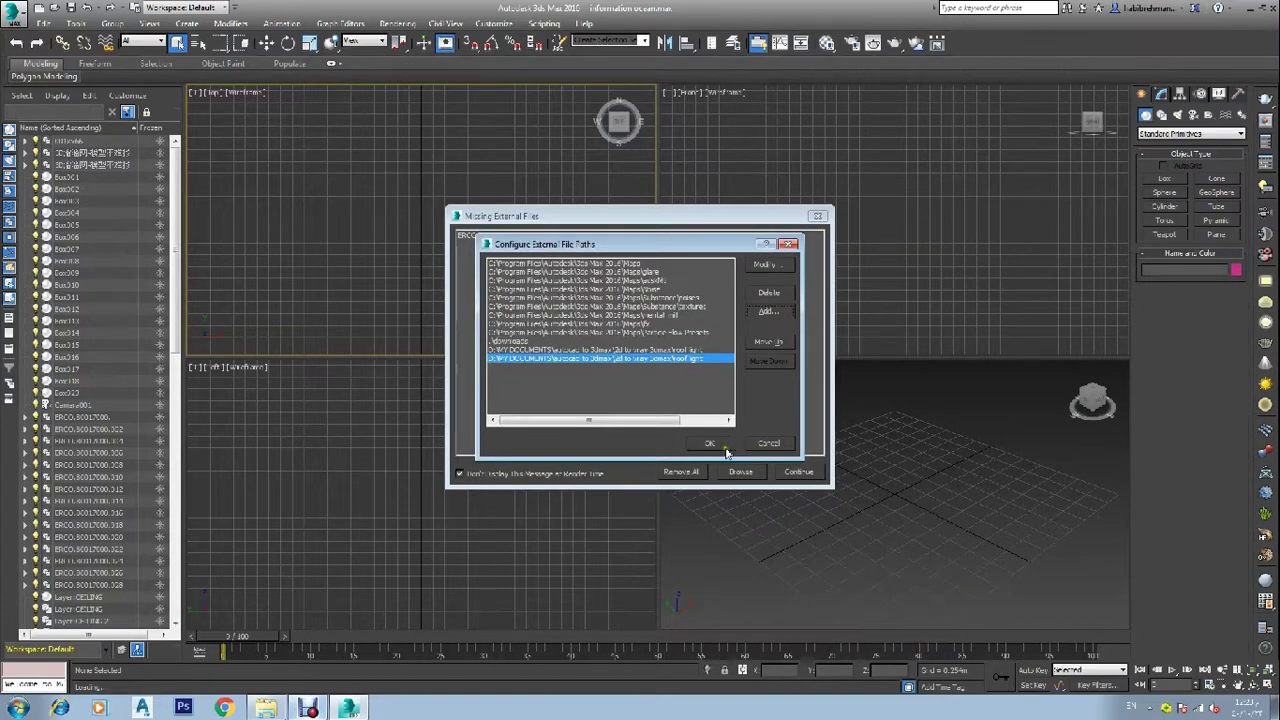
pyautogui.click(796, 474)
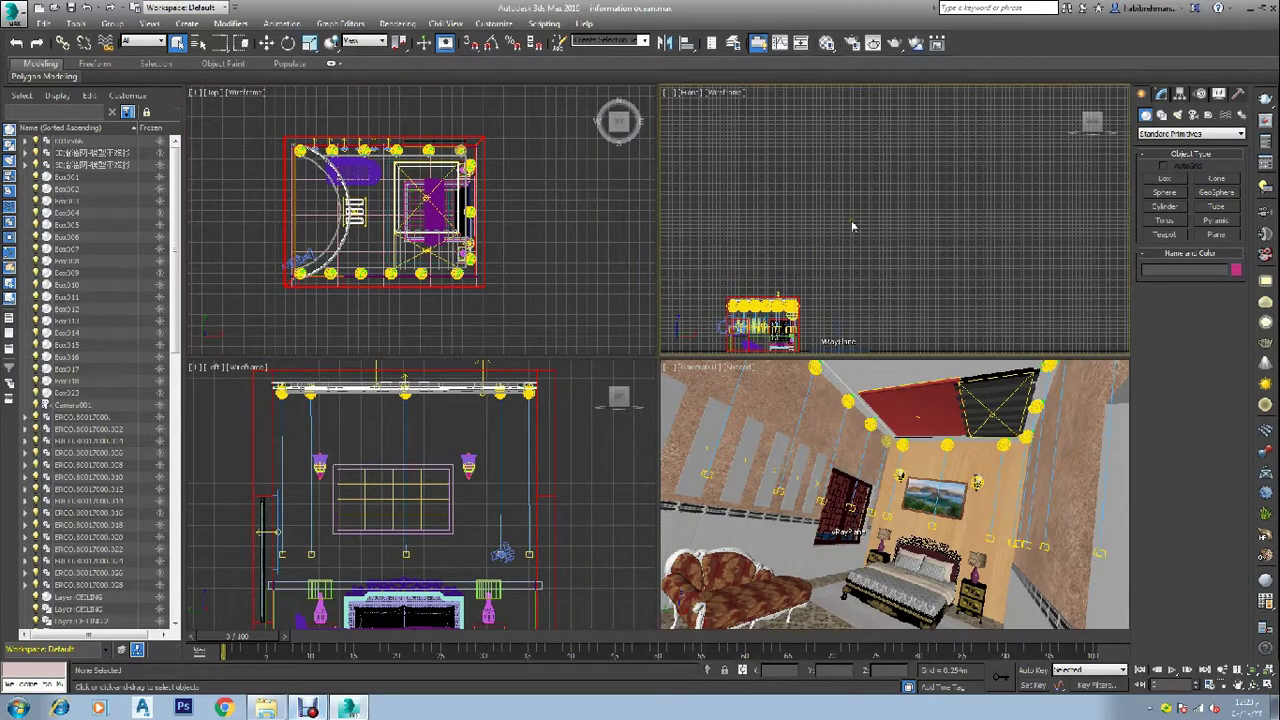
# Step: Import the 3D Studio model "111" from the roof light folder, rename the conflicting object and place the model in the Top view
pyautogui.scroll(-5, 848, 226)
pyautogui.scroll(7, 809, 283)
pyautogui.scroll(2, 824, 145)
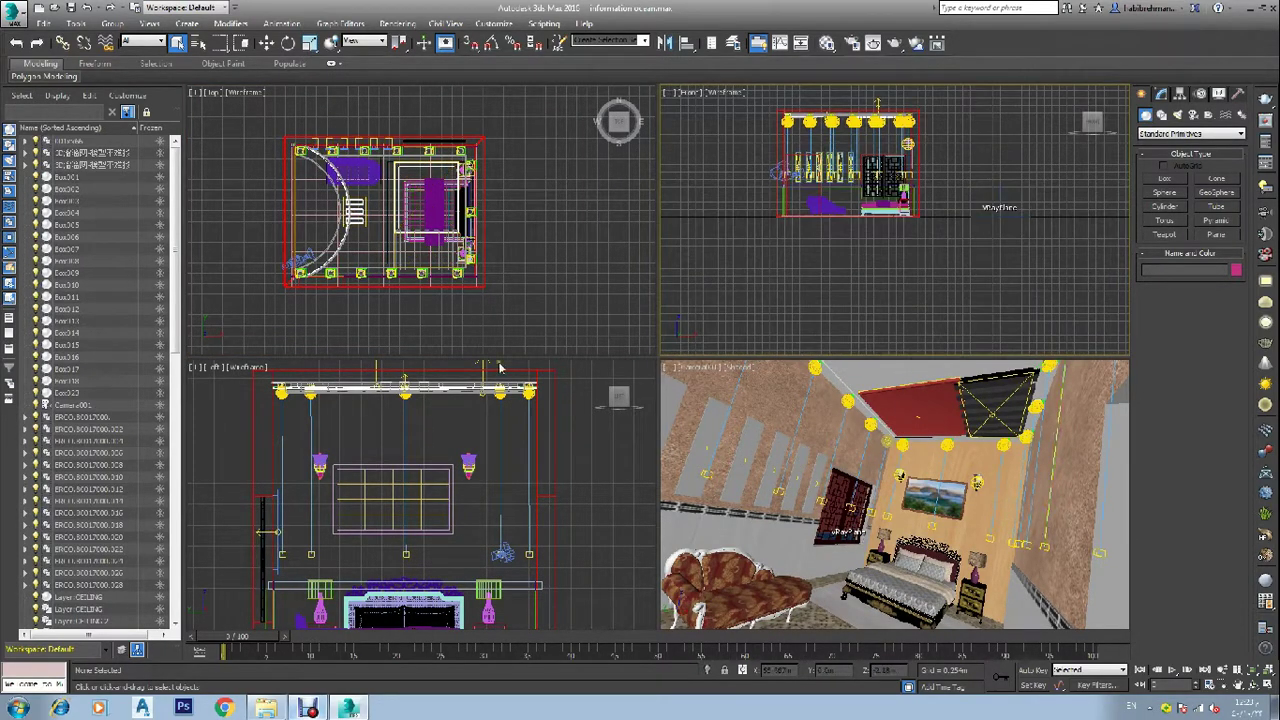
pyautogui.click(266, 708)
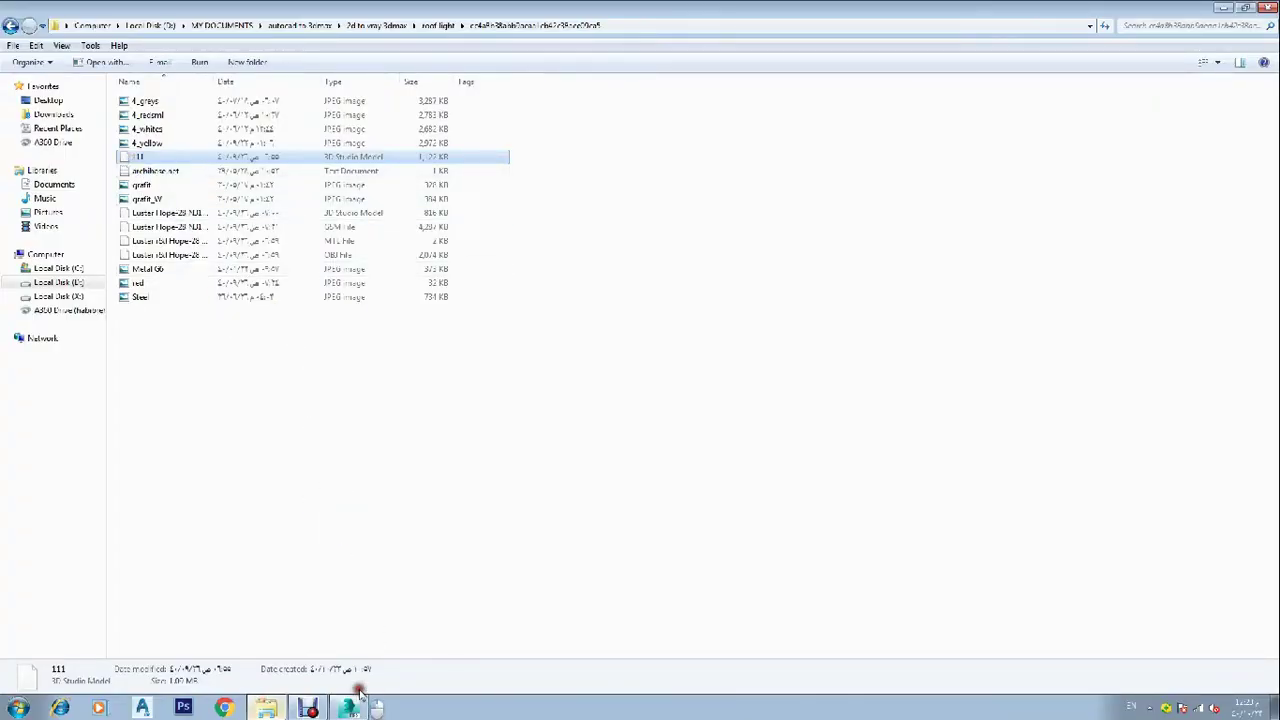
pyautogui.moveTo(359, 692); pyautogui.dragTo(431, 262)
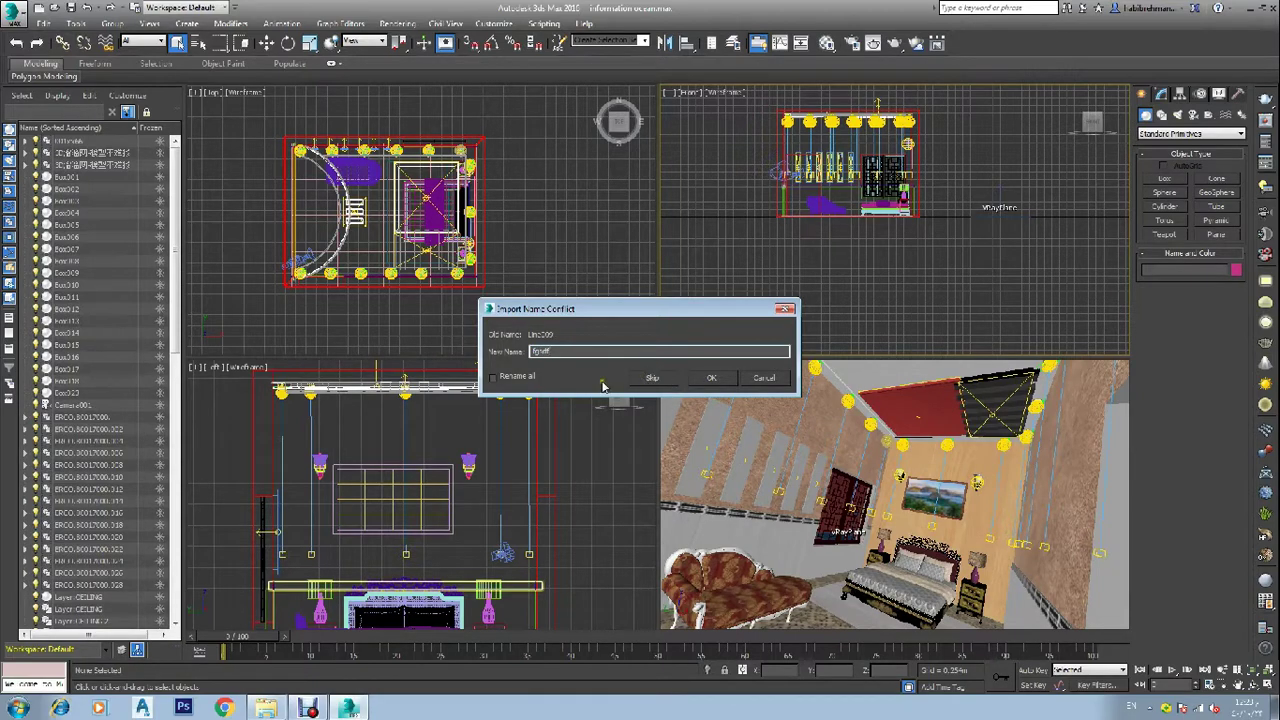
pyautogui.click(711, 377)
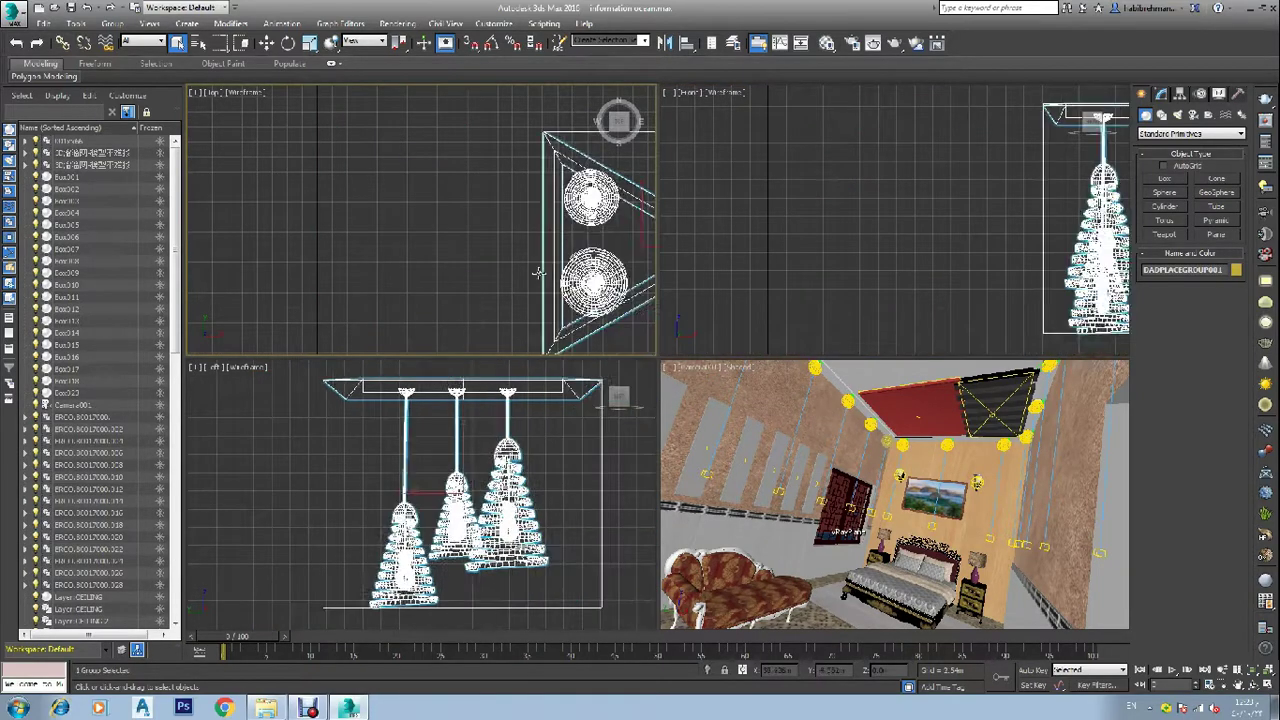
pyautogui.scroll(-2, 463, 258)
pyautogui.scroll(6, 566, 180)
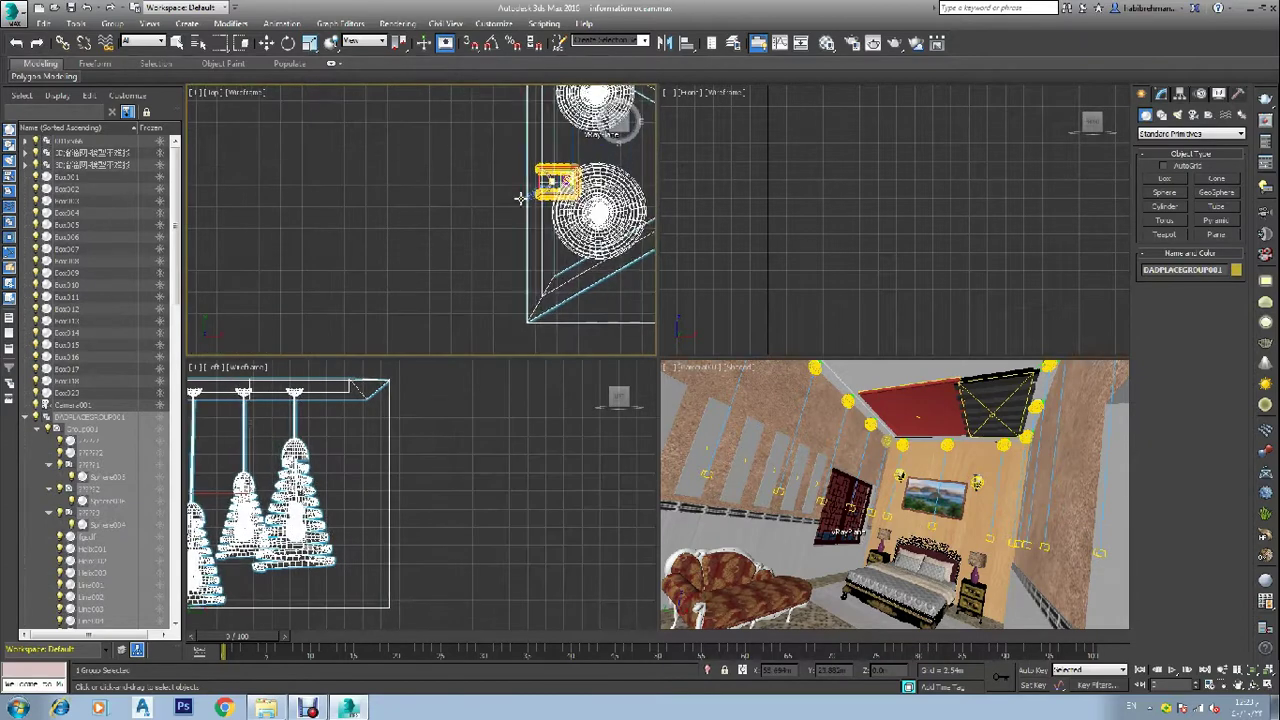
pyautogui.click(488, 204)
# Step: Scale the imported hanging light to about 44% in X and Y in the Top view
pyautogui.rightClick(820, 231)
pyautogui.scroll(-5, 814, 271)
pyautogui.scroll(4, 1004, 222)
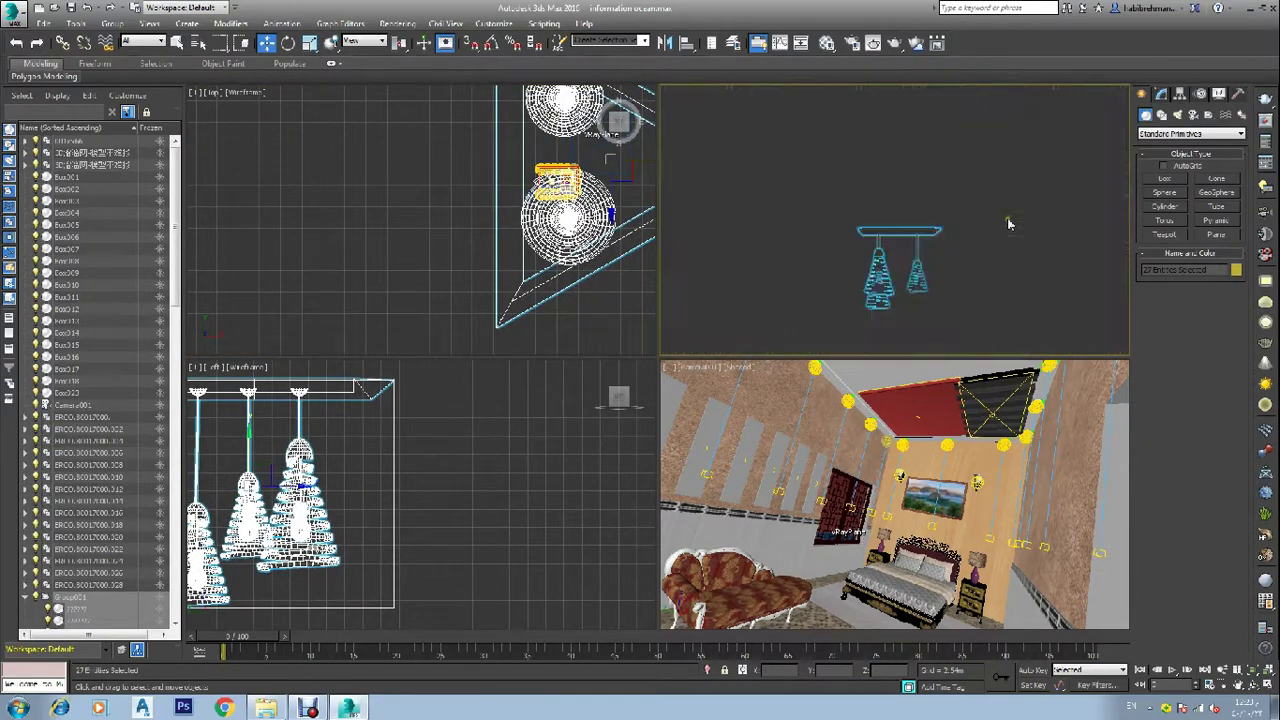
pyautogui.scroll(-3, 893, 247)
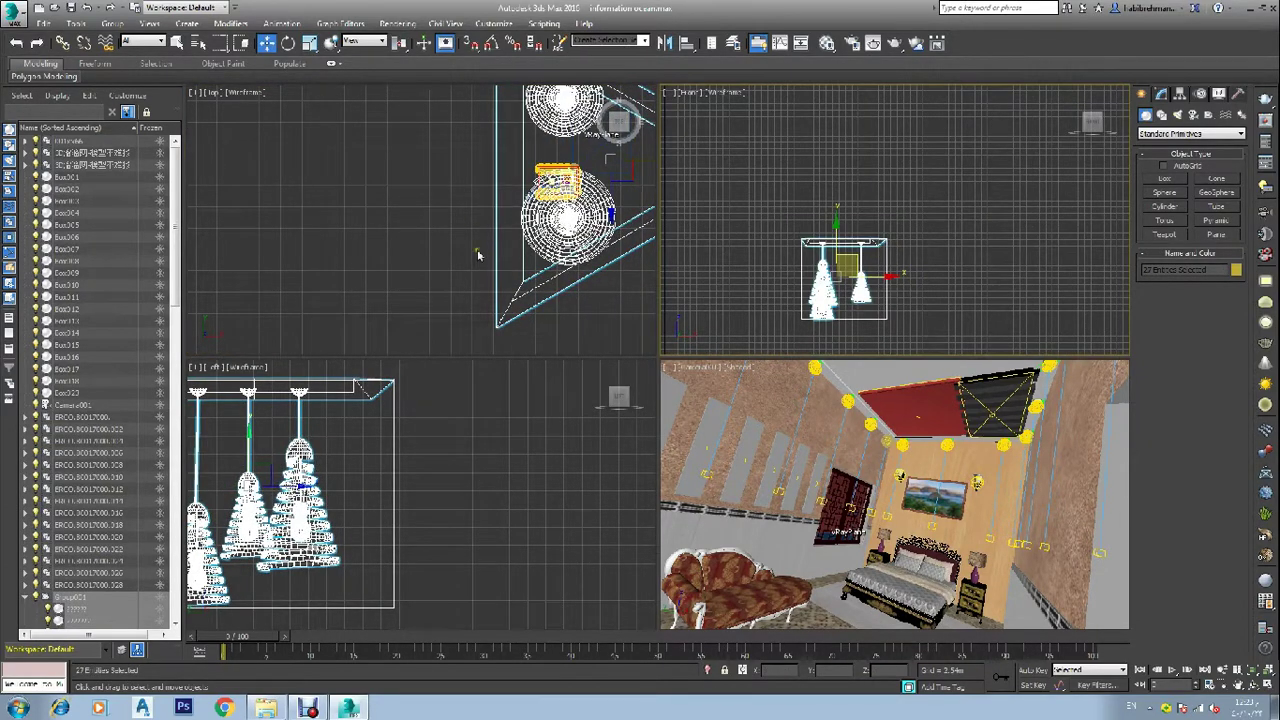
pyautogui.scroll(-3, 403, 260)
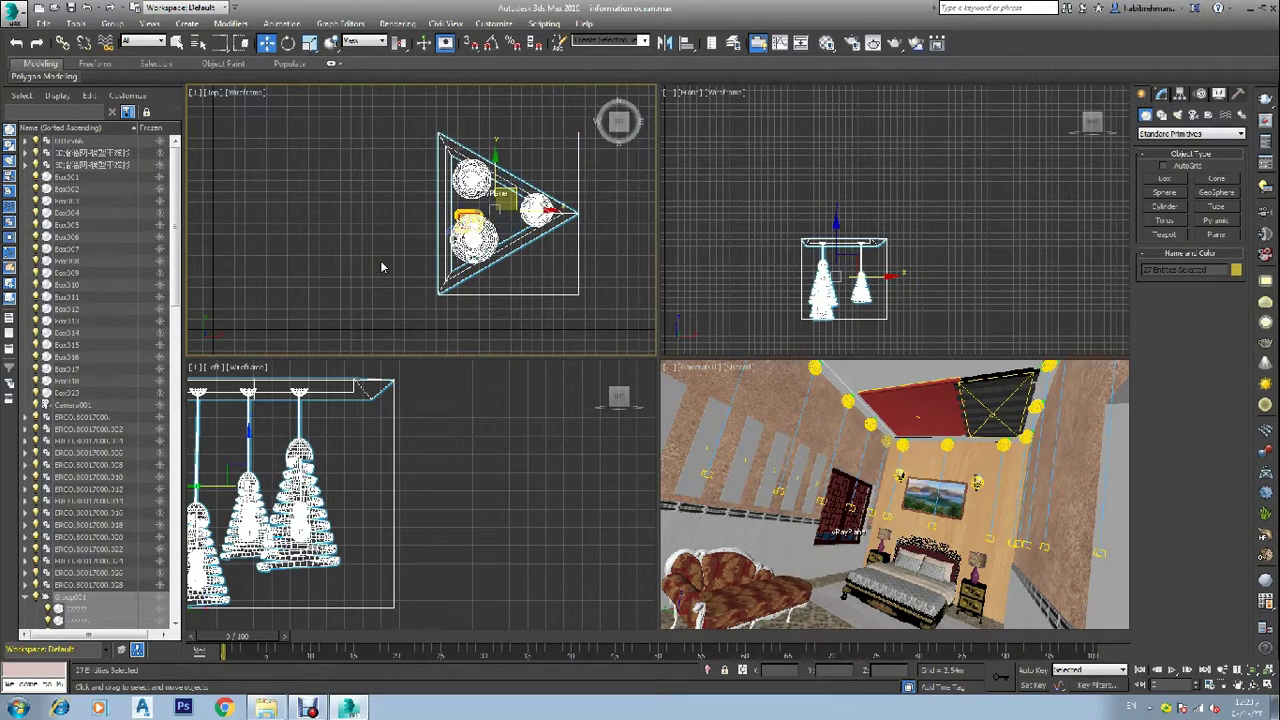
pyautogui.press('r')
pyautogui.scroll(4, 505, 188)
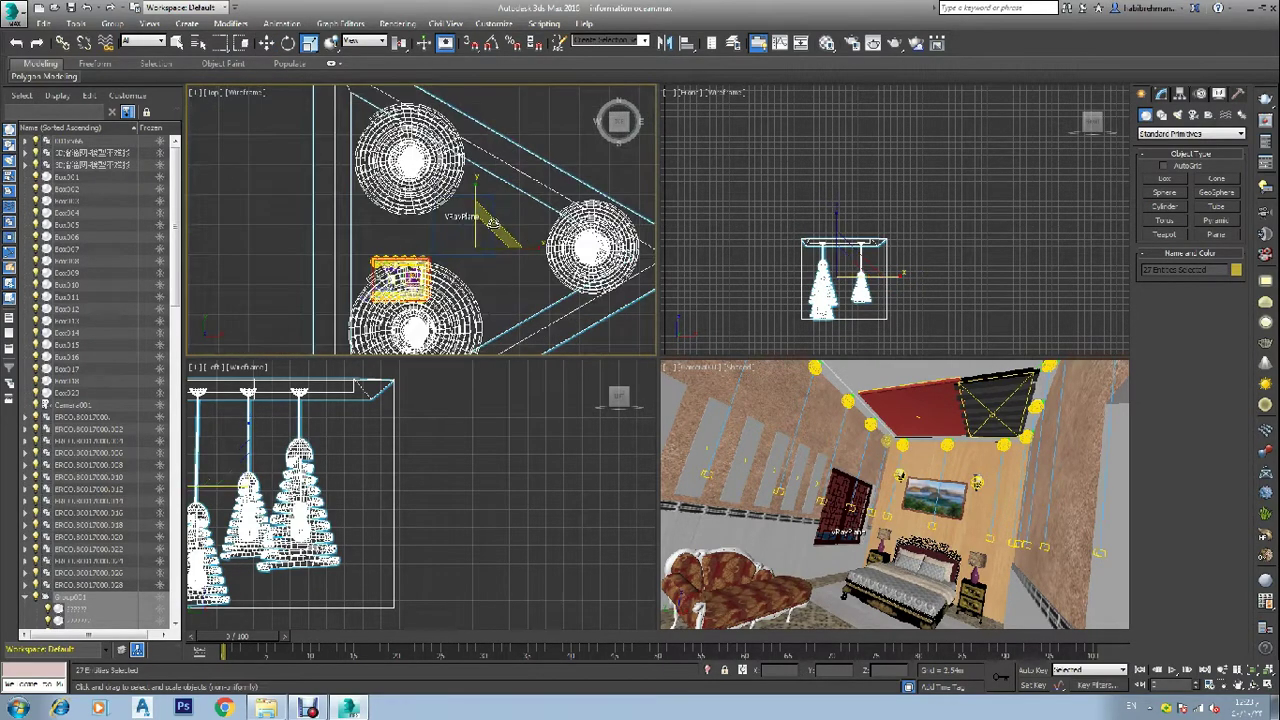
pyautogui.moveTo(493, 224); pyautogui.dragTo(454, 329)
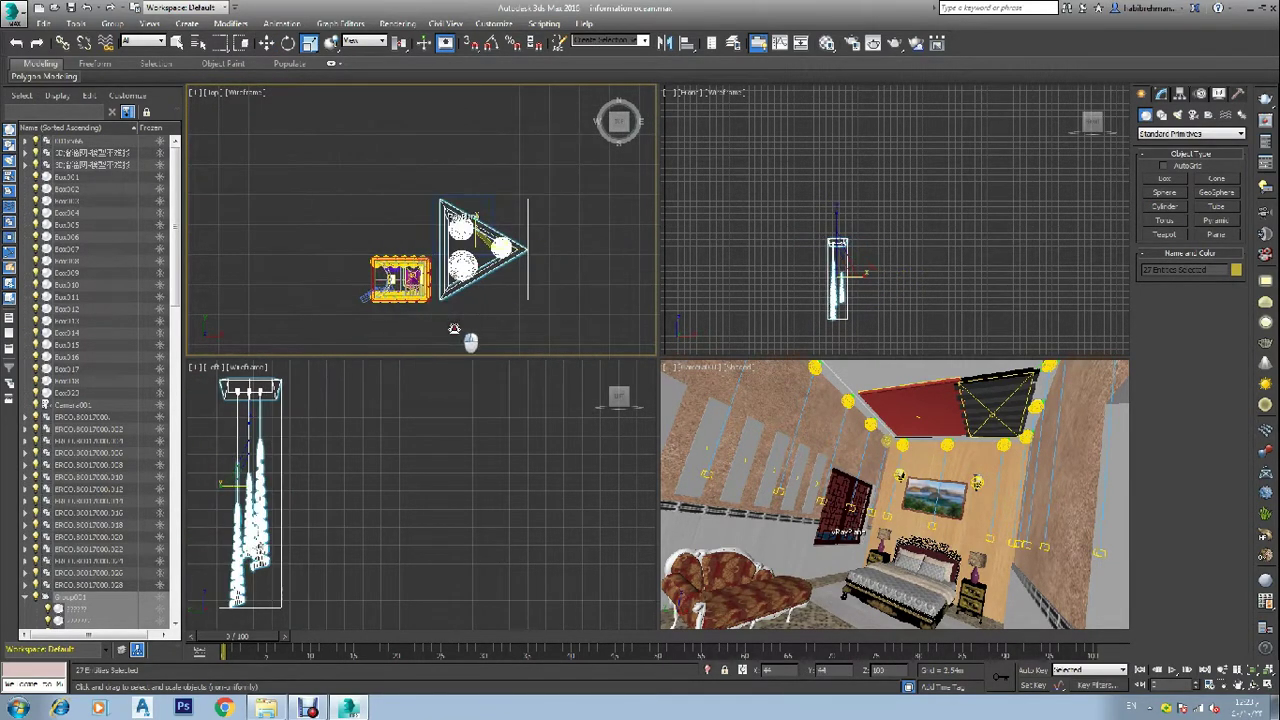
# Step: Shrink the hanging light's plan size further in X and Y until it is small enough for the room
pyautogui.moveTo(490, 230); pyautogui.dragTo(449, 320)
pyautogui.scroll(2, 486, 234)
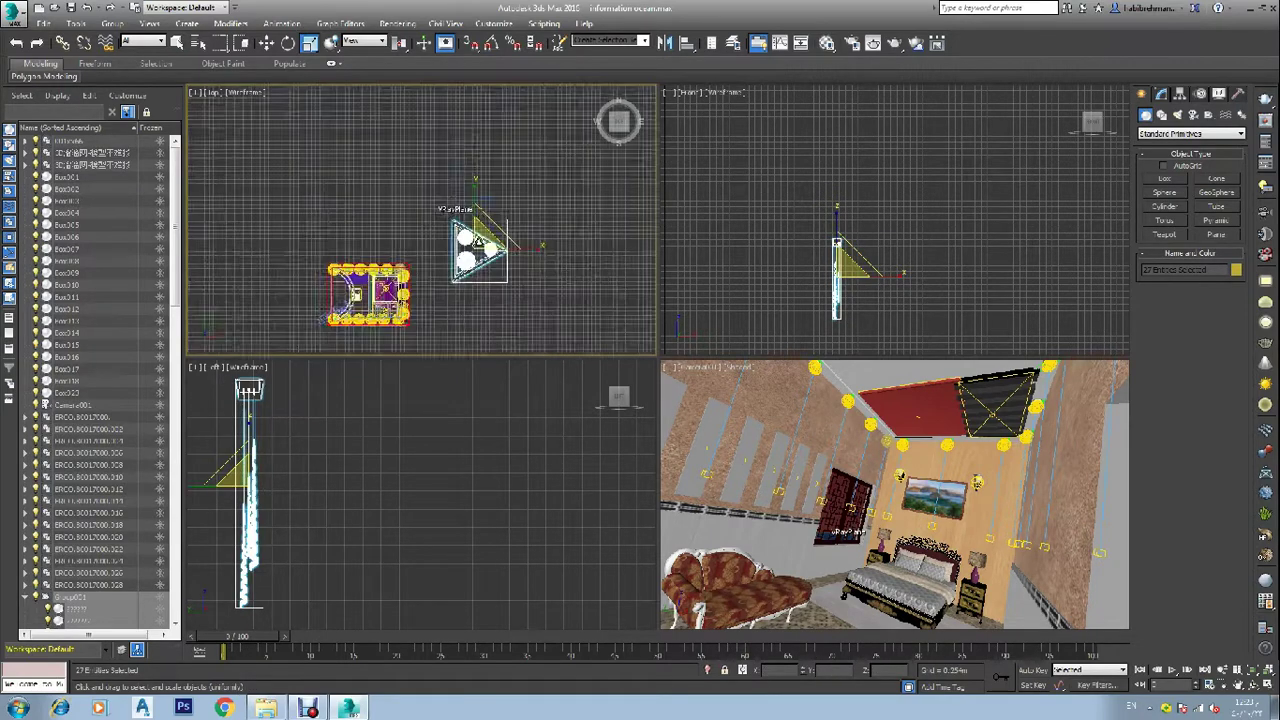
pyautogui.scroll(2, 479, 243)
pyautogui.moveTo(486, 232); pyautogui.dragTo(454, 323)
pyautogui.scroll(3, 483, 242)
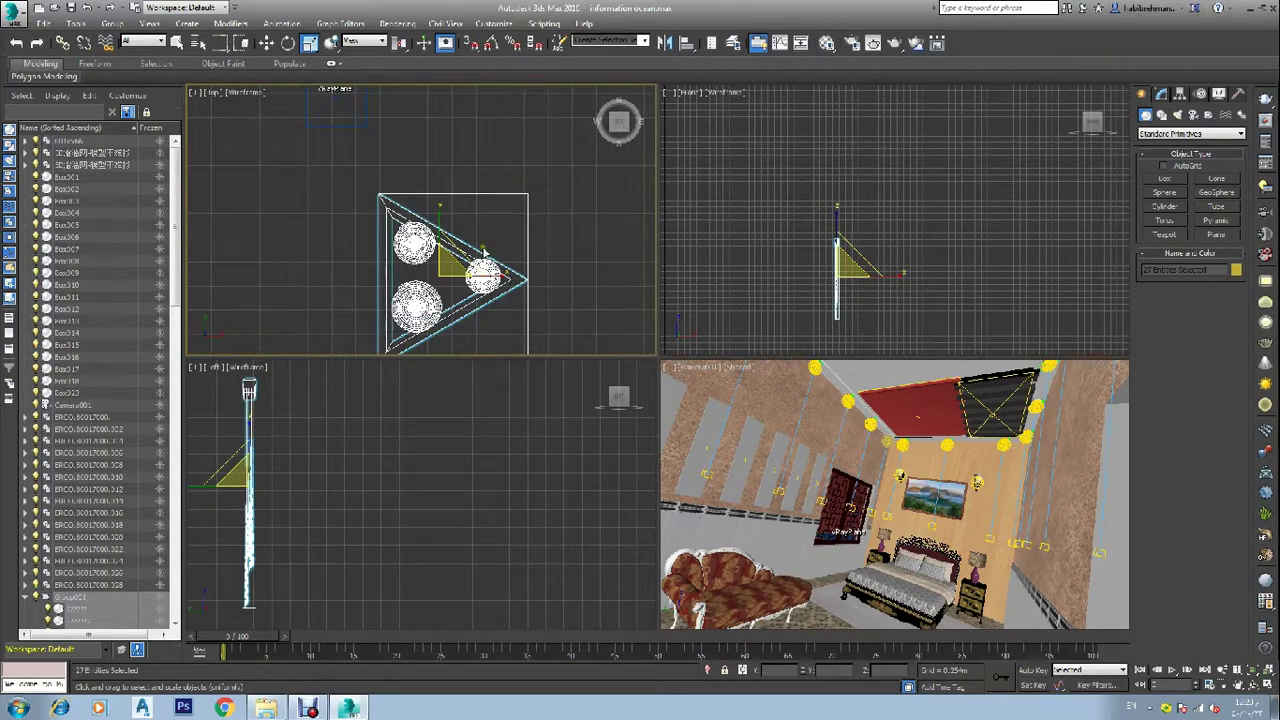
pyautogui.moveTo(466, 256); pyautogui.dragTo(420, 334)
# Step: Move the hanging light about 2 m in negative Y and about 5 m in negative X, onto the bed area of the room
pyautogui.scroll(-3, 444, 233)
pyautogui.scroll(-3, 404, 292)
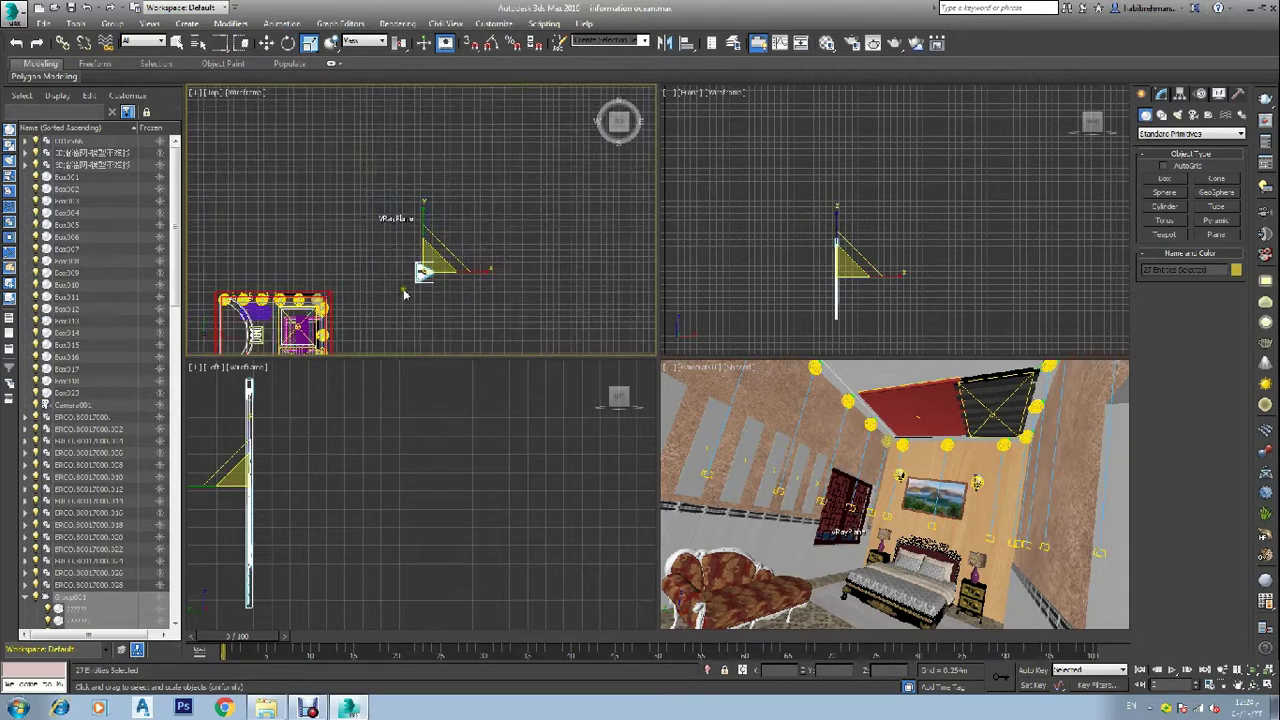
pyautogui.scroll(-2, 405, 294)
pyautogui.press('w')
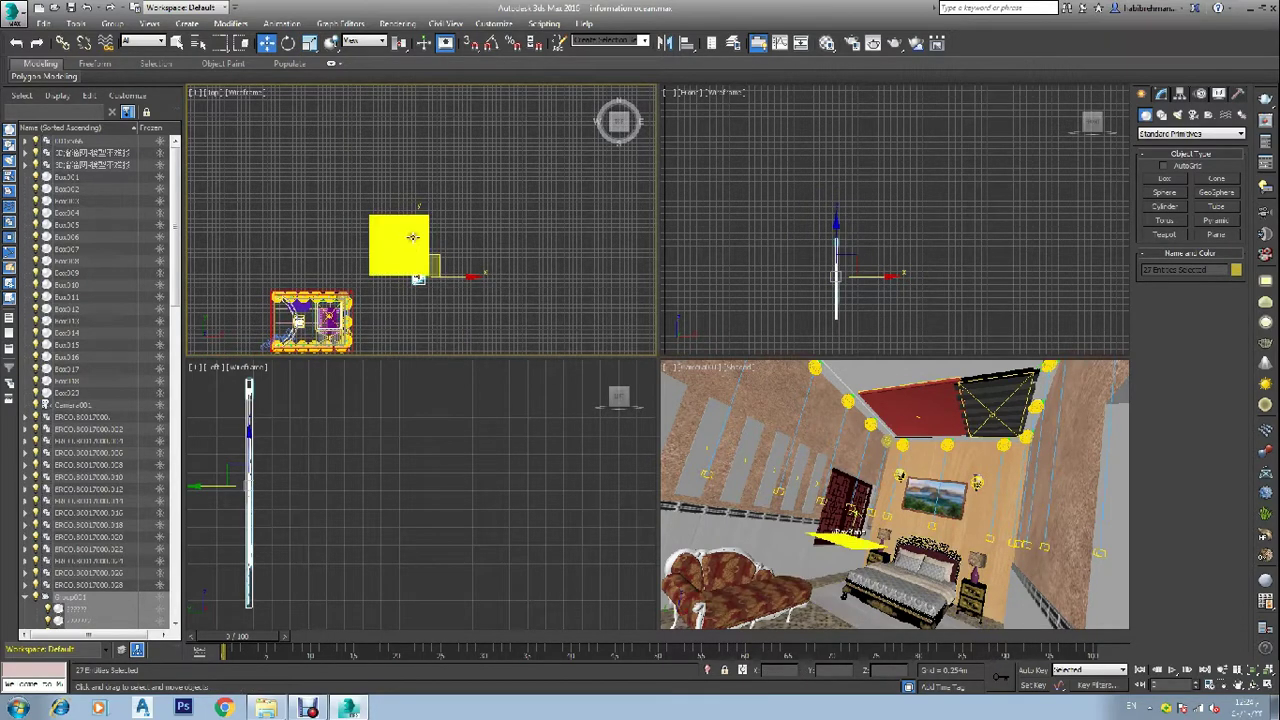
pyautogui.moveTo(412, 237); pyautogui.dragTo(414, 264)
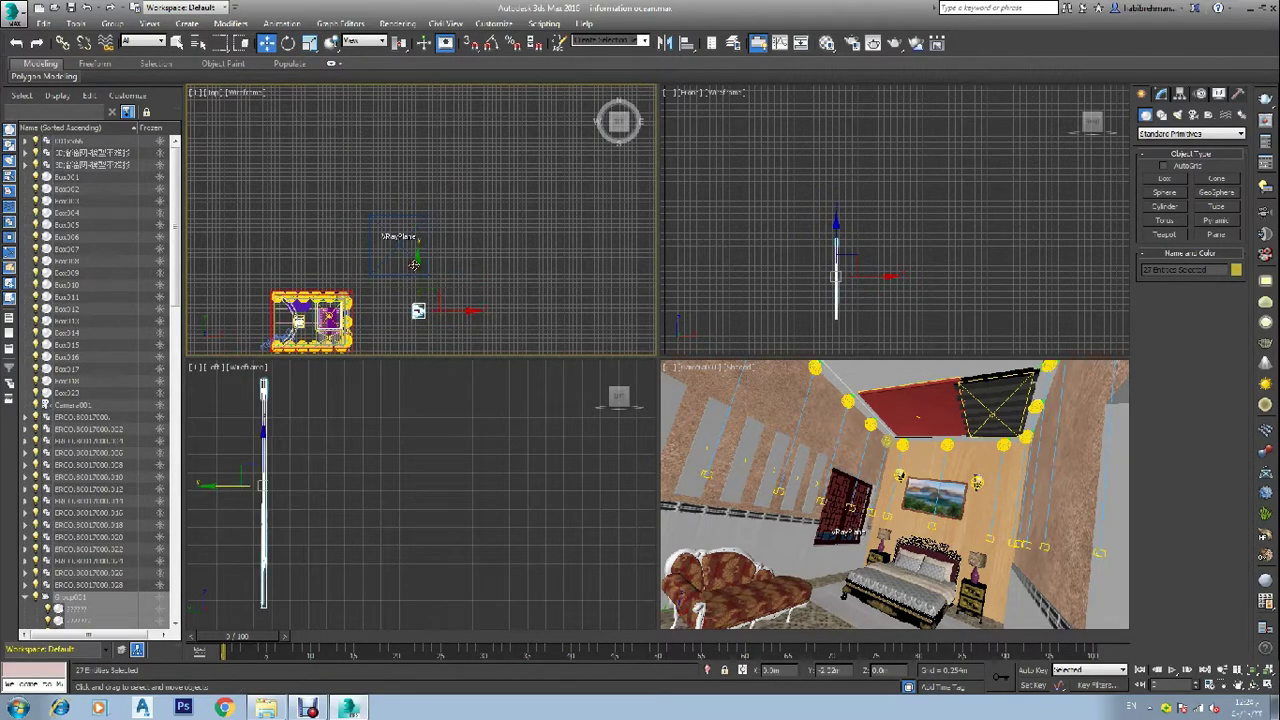
pyautogui.moveTo(443, 311); pyautogui.dragTo(356, 311)
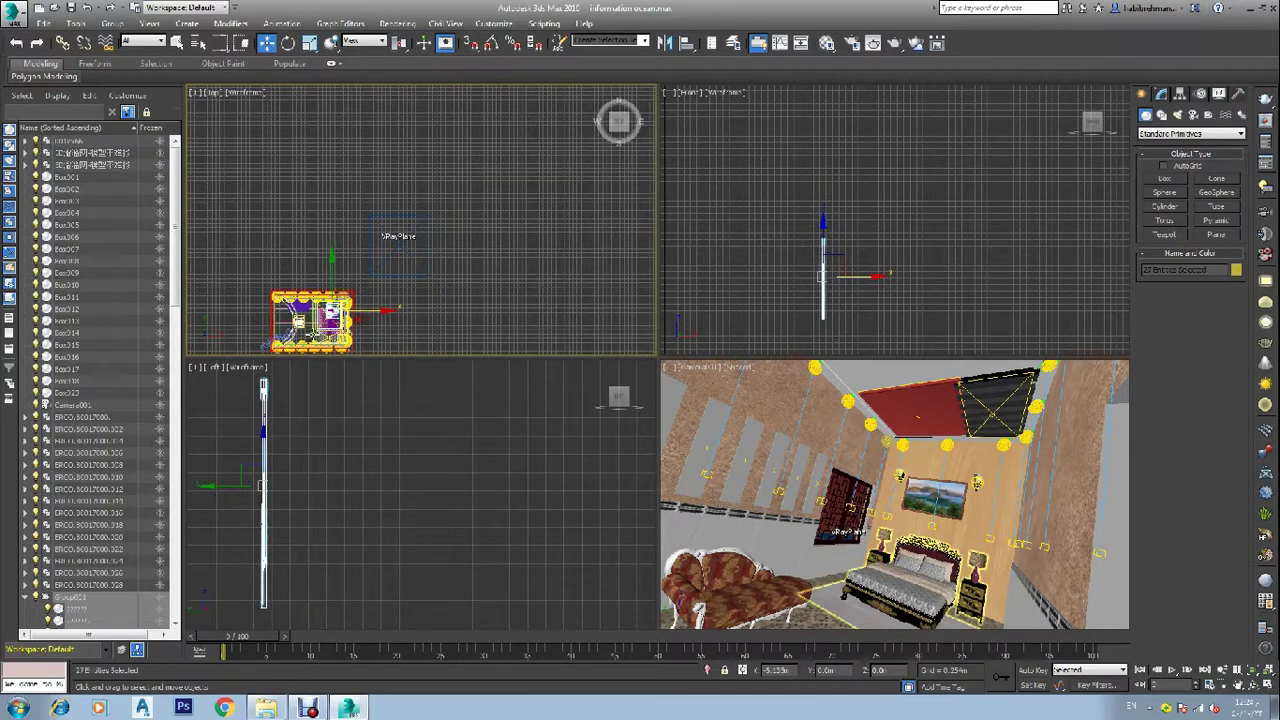
# Step: Centre the hanging light on the diagonals of the rectangular ceiling recess above the bed in the Top view
pyautogui.scroll(6, 300, 320)
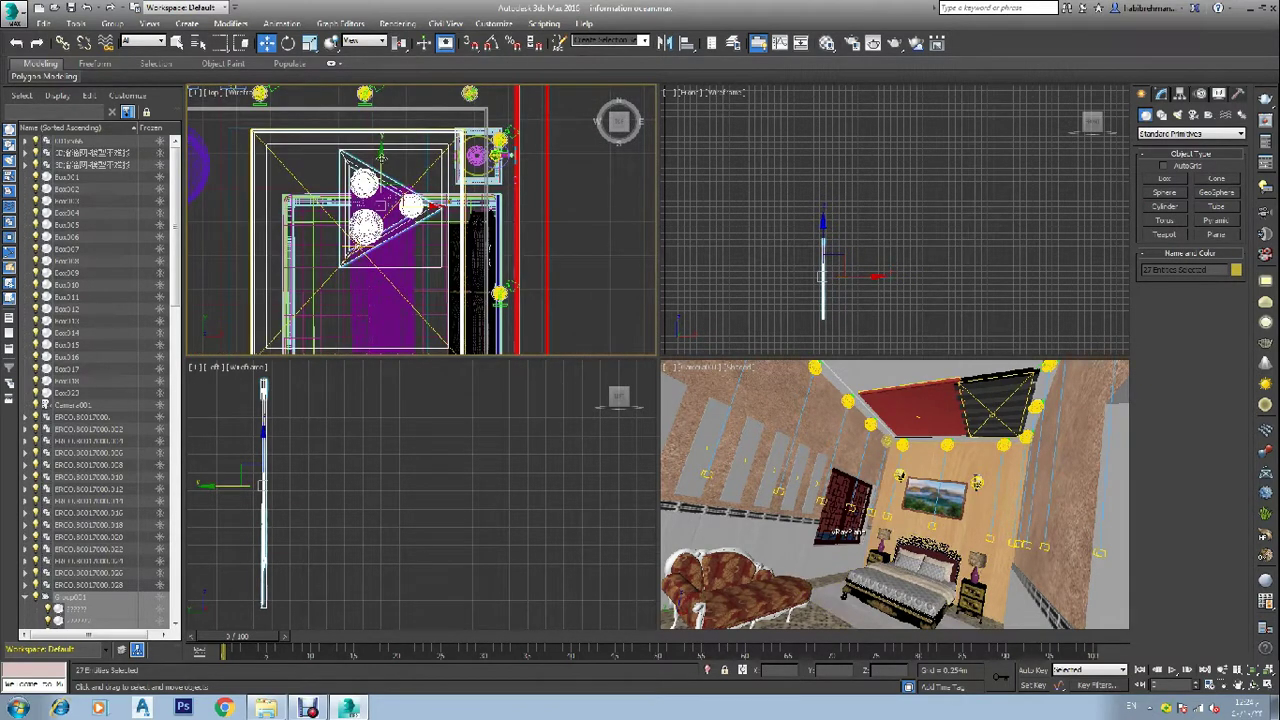
pyautogui.moveTo(399, 172); pyautogui.dragTo(411, 262)
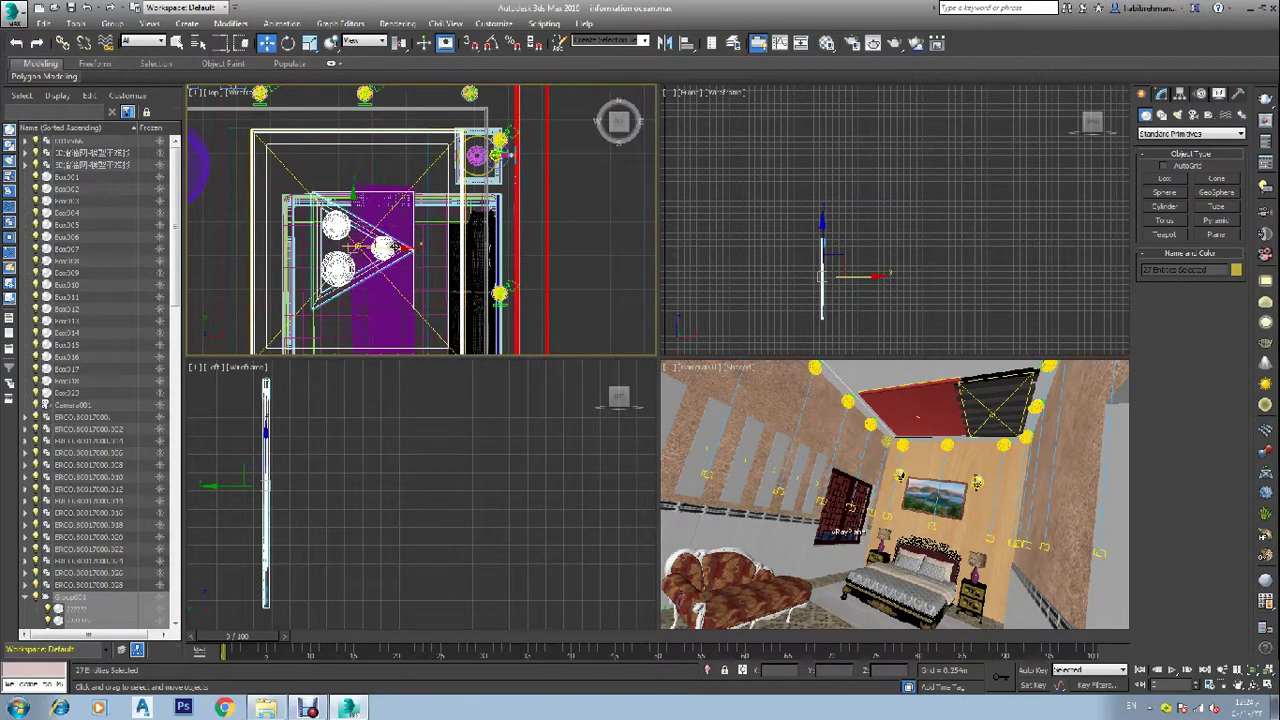
pyautogui.click(374, 207)
pyautogui.click(355, 206)
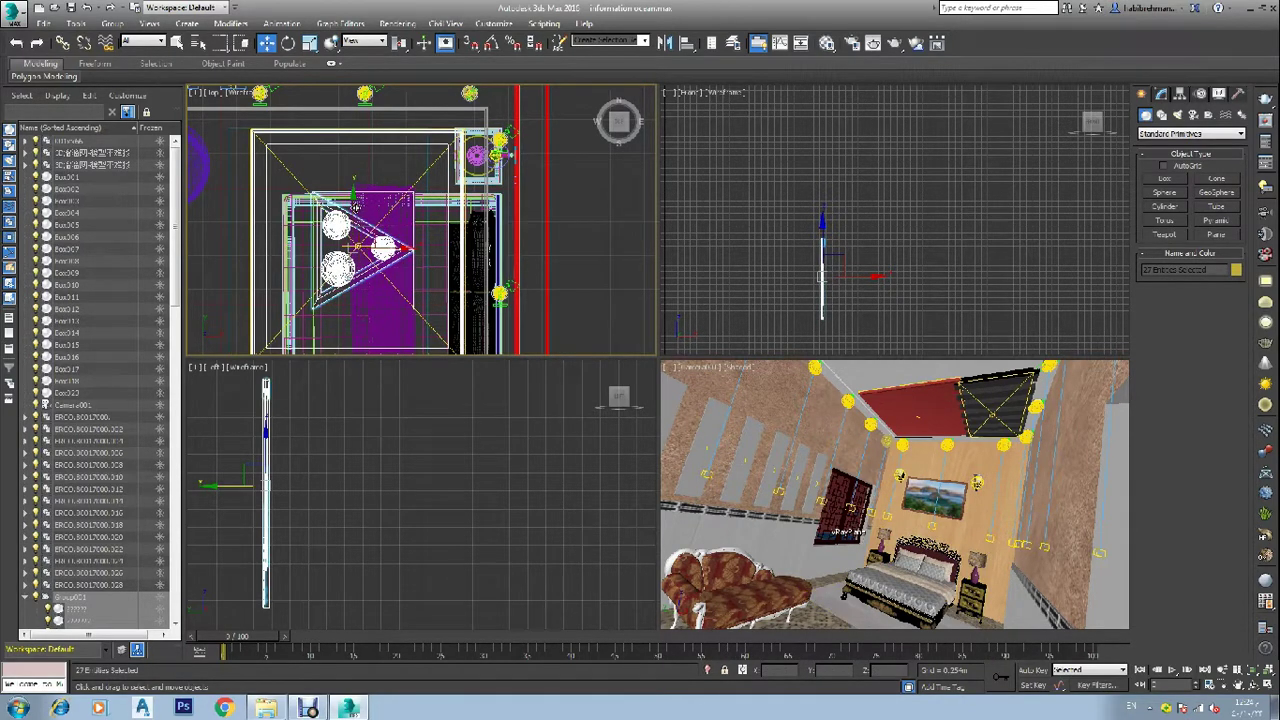
# Step: Scale the hanging light down vertically in the Front view until the lamps have compact, natural proportions
pyautogui.click(822, 277)
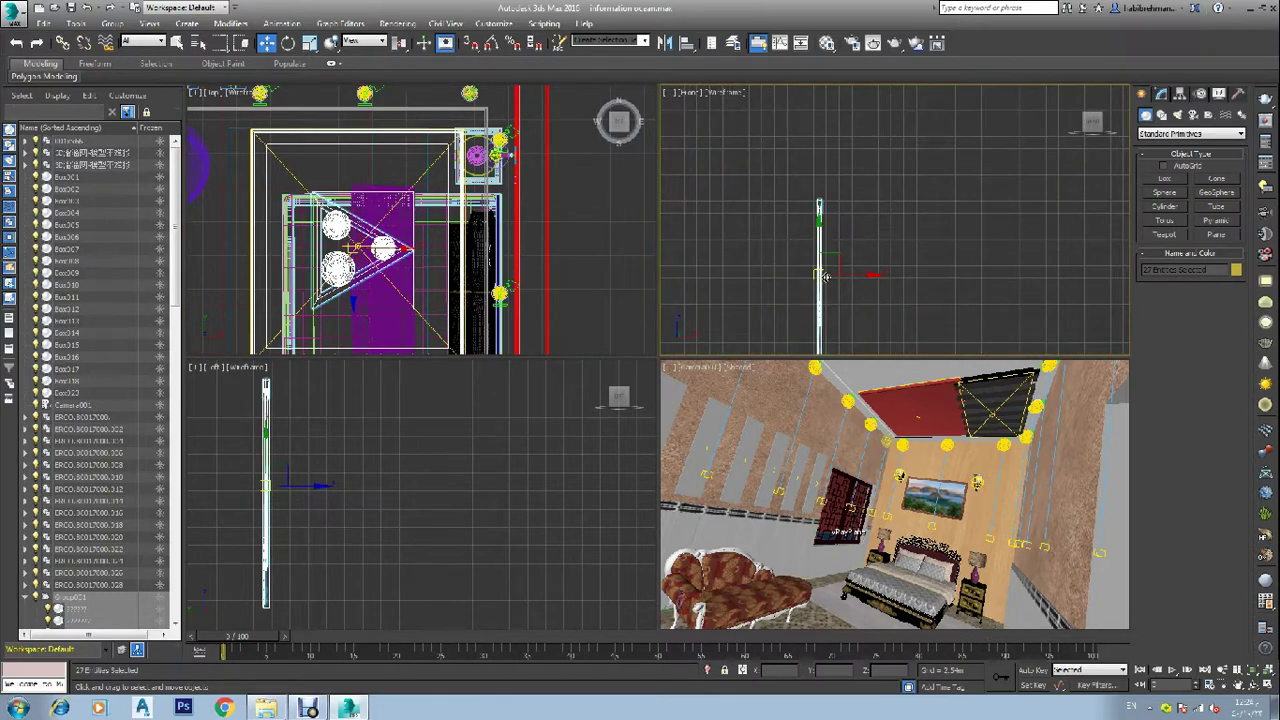
pyautogui.press('r')
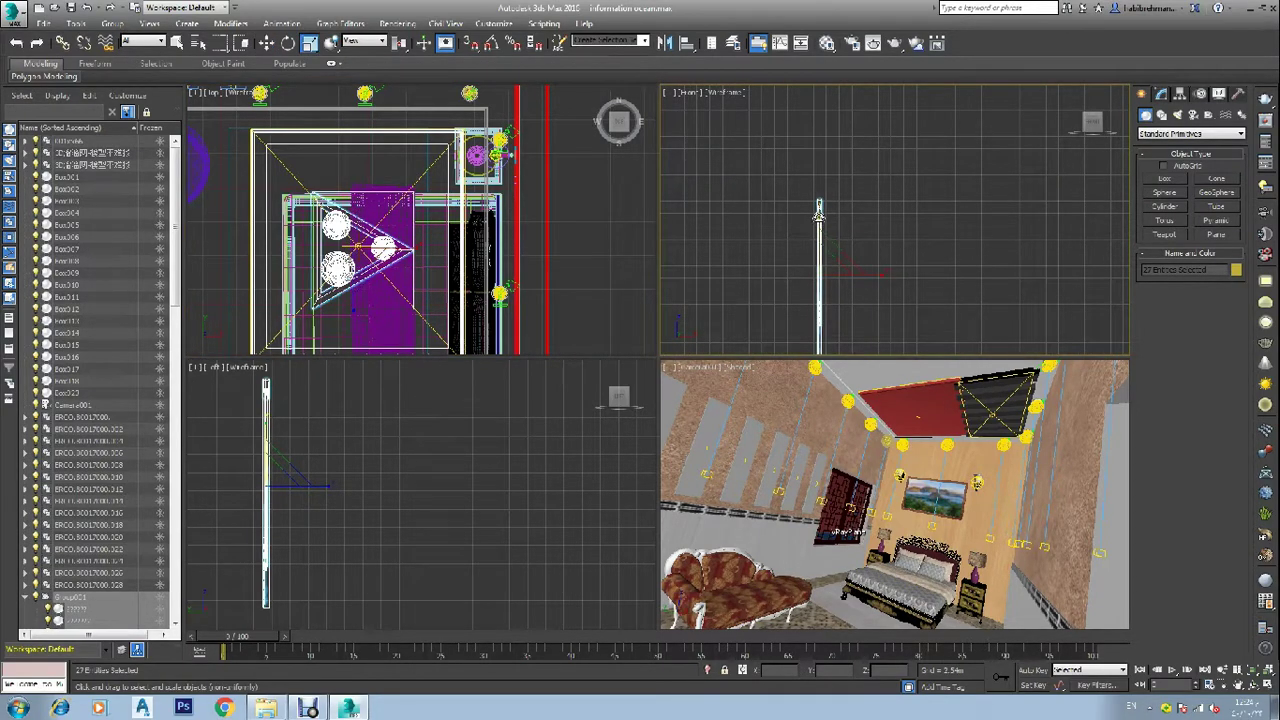
pyautogui.moveTo(819, 215); pyautogui.dragTo(826, 304)
pyautogui.scroll(4, 823, 283)
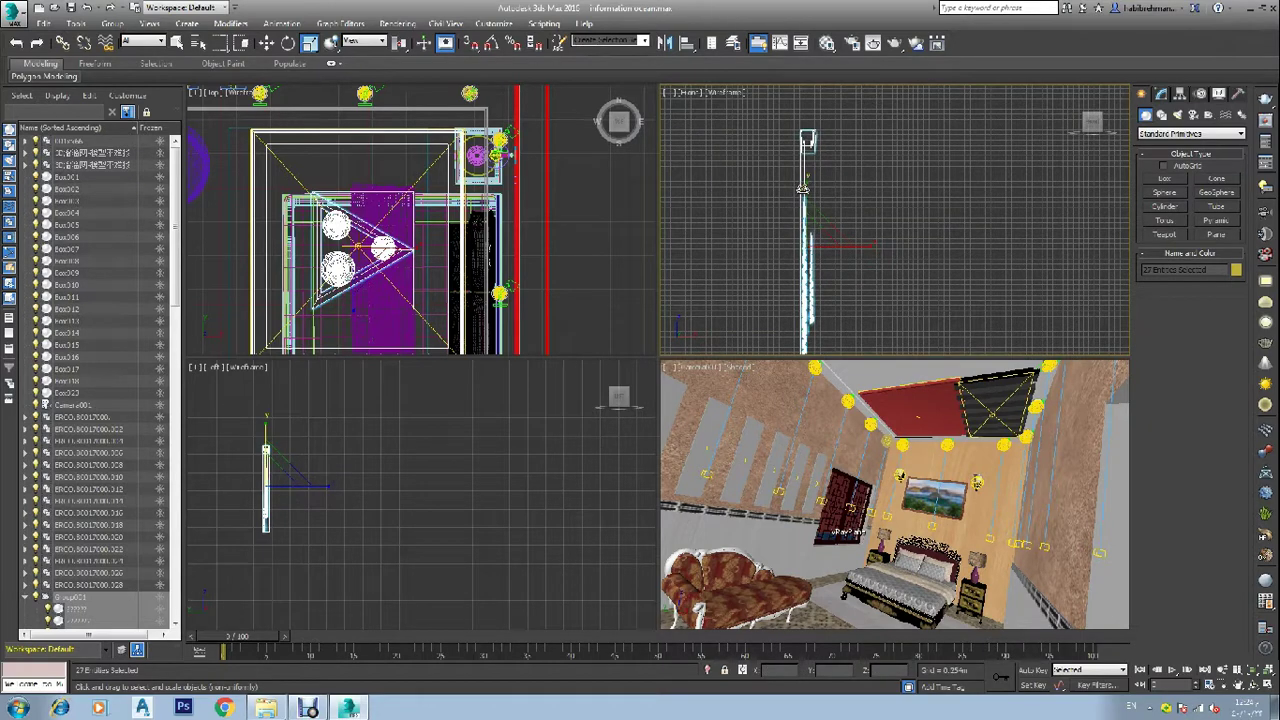
pyautogui.moveTo(807, 192); pyautogui.dragTo(823, 329)
pyautogui.scroll(5, 812, 271)
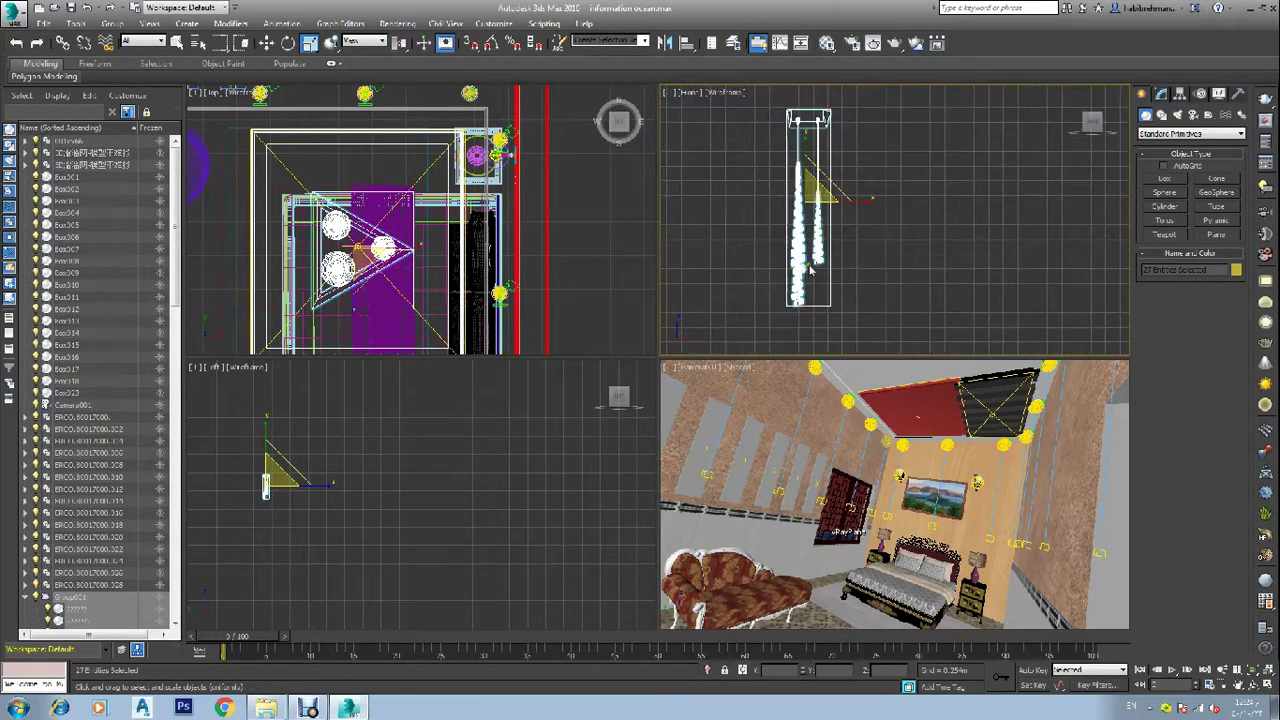
pyautogui.moveTo(806, 148); pyautogui.dragTo(813, 225)
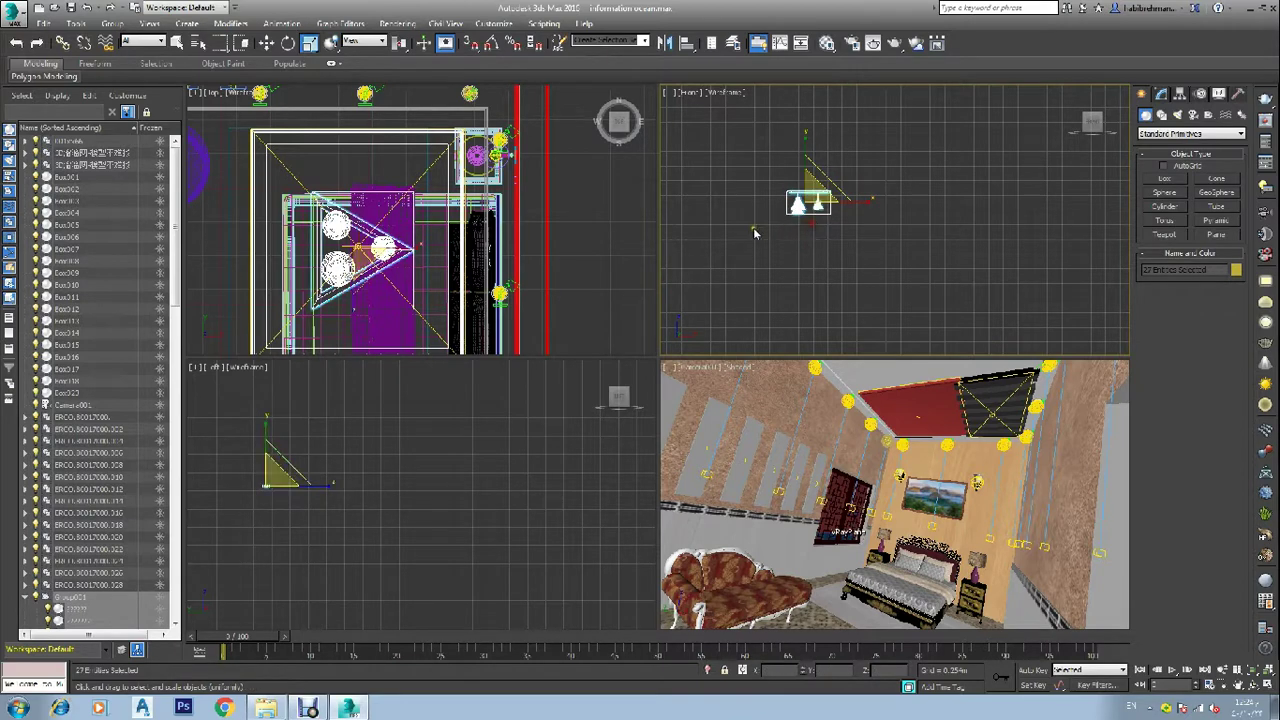
# Step: Move the hanging light straight down in the Front view until it is inside the room above the bed
pyautogui.scroll(-2, 752, 233)
pyautogui.press('w')
pyautogui.scroll(3, 789, 246)
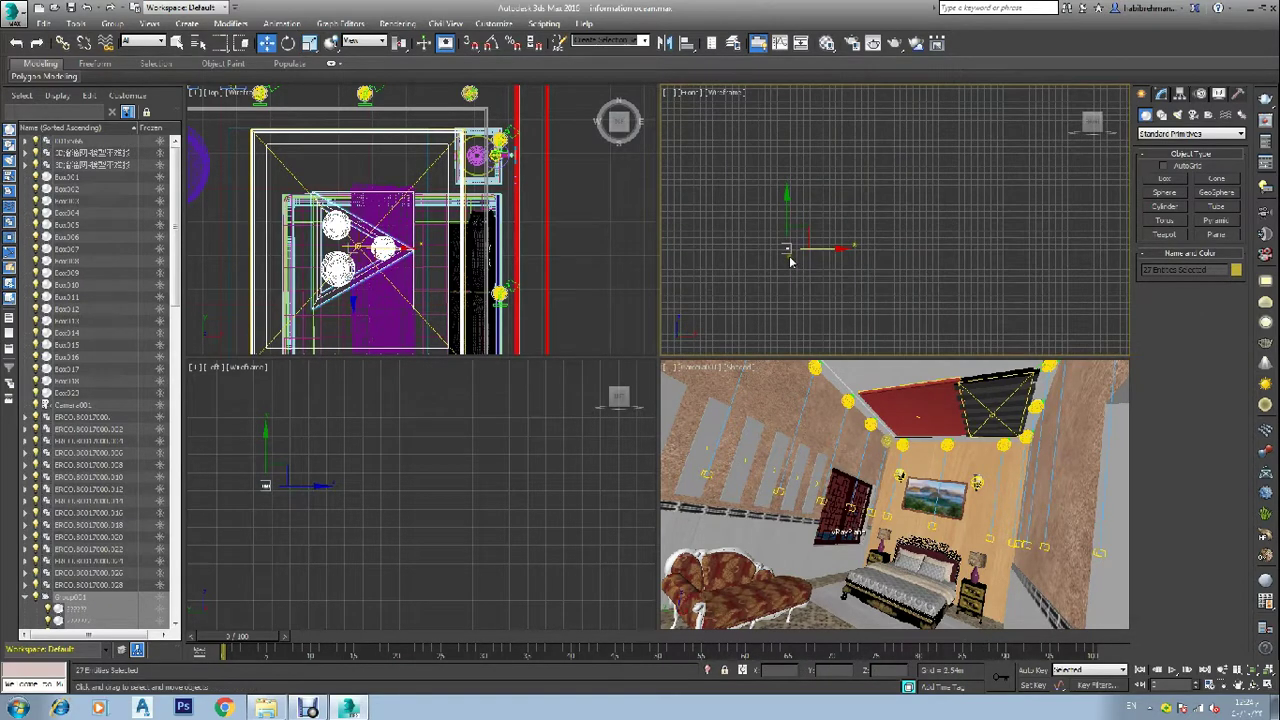
pyautogui.moveTo(790, 260); pyautogui.dragTo(791, 285)
pyautogui.scroll(5, 788, 324)
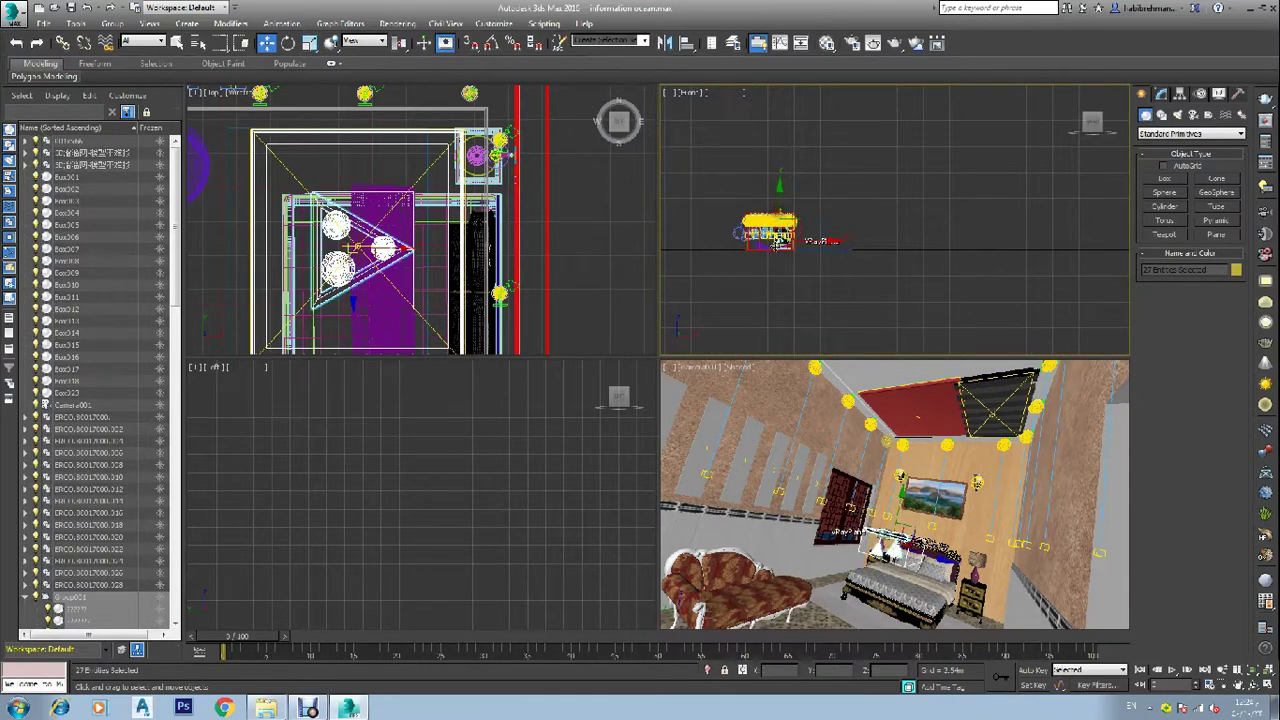
# Step: Raise the hanging light vertically from bed level to just below the ceiling in the Front view
pyautogui.scroll(4, 780, 255)
pyautogui.scroll(3, 810, 200)
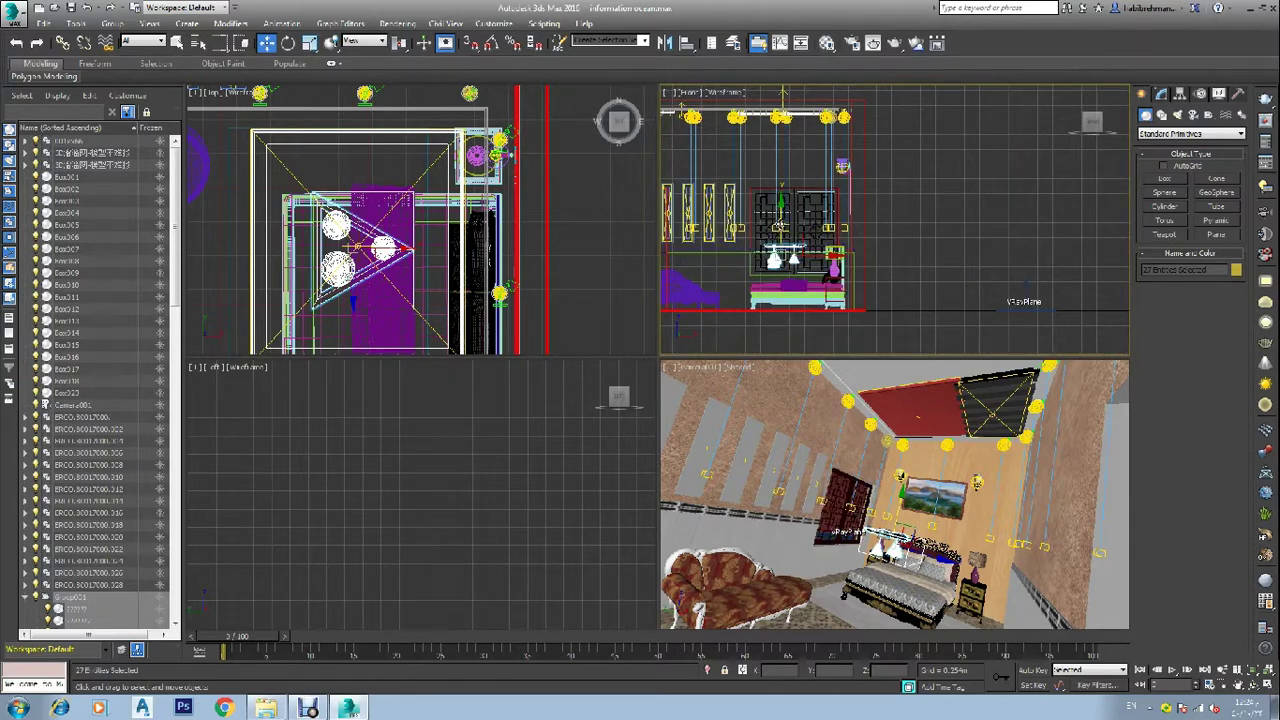
pyautogui.moveTo(785, 228); pyautogui.dragTo(776, 103)
pyautogui.scroll(3, 782, 122)
pyautogui.scroll(3, 776, 103)
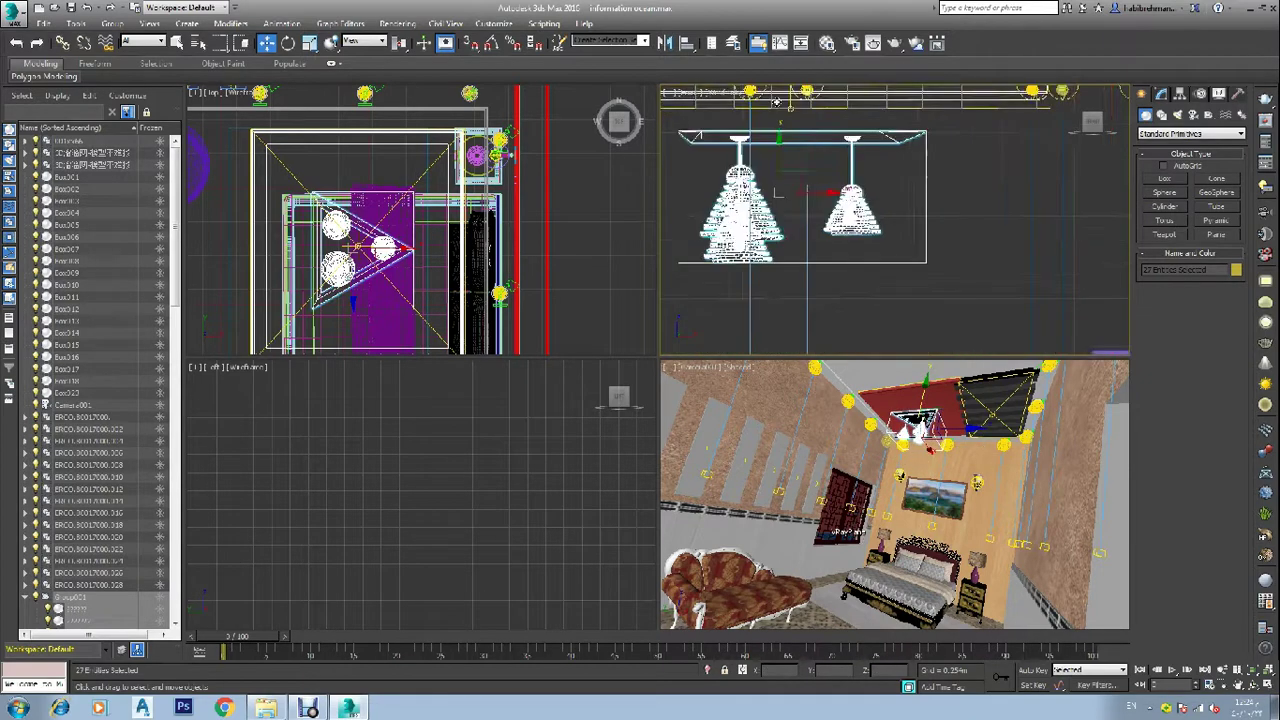
# Step: Fine-tune the hanging light's height so its mounting plate sits against the underside of the ceiling
pyautogui.scroll(-2, 776, 103)
pyautogui.scroll(3, 789, 195)
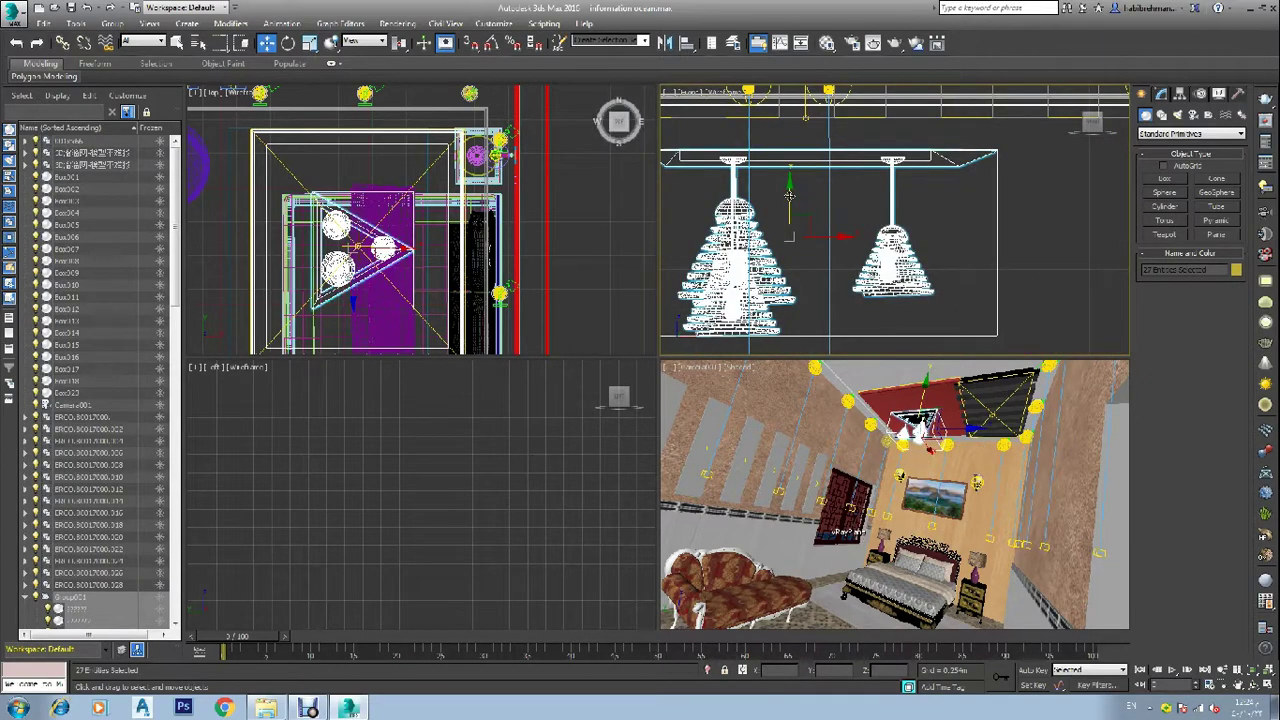
pyautogui.moveTo(789, 195); pyautogui.dragTo(791, 167)
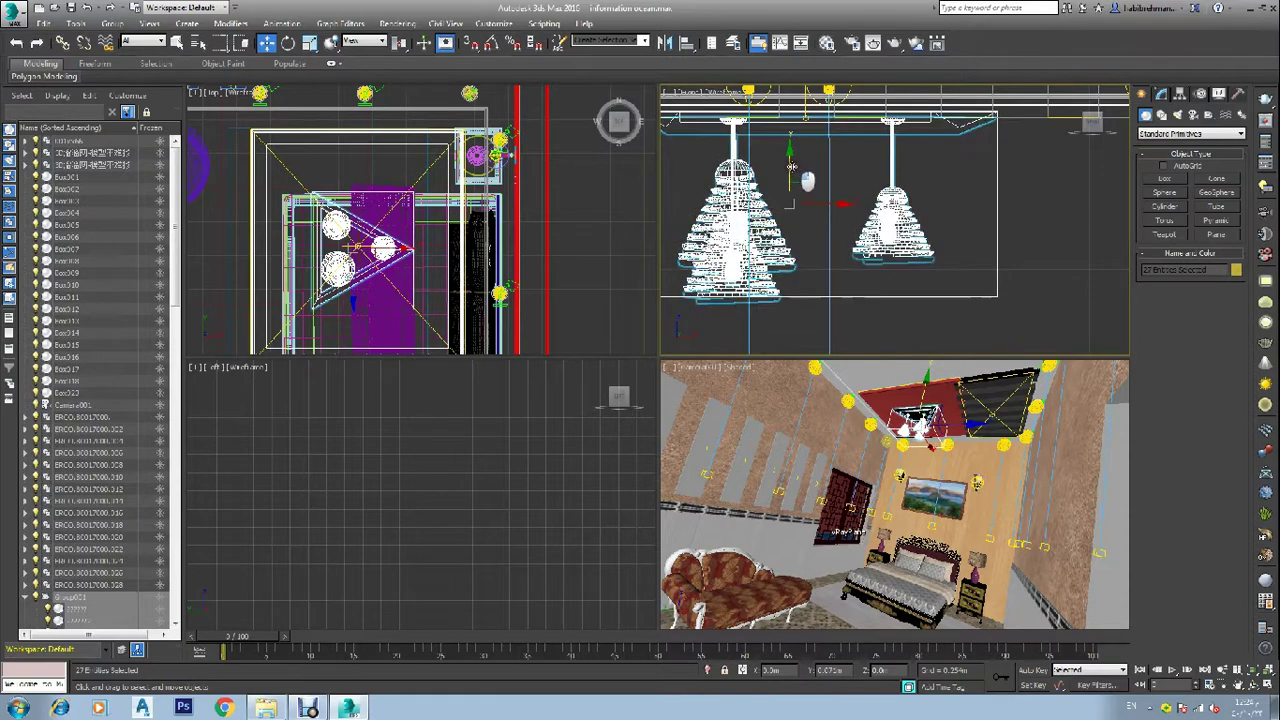
pyautogui.scroll(2, 790, 172)
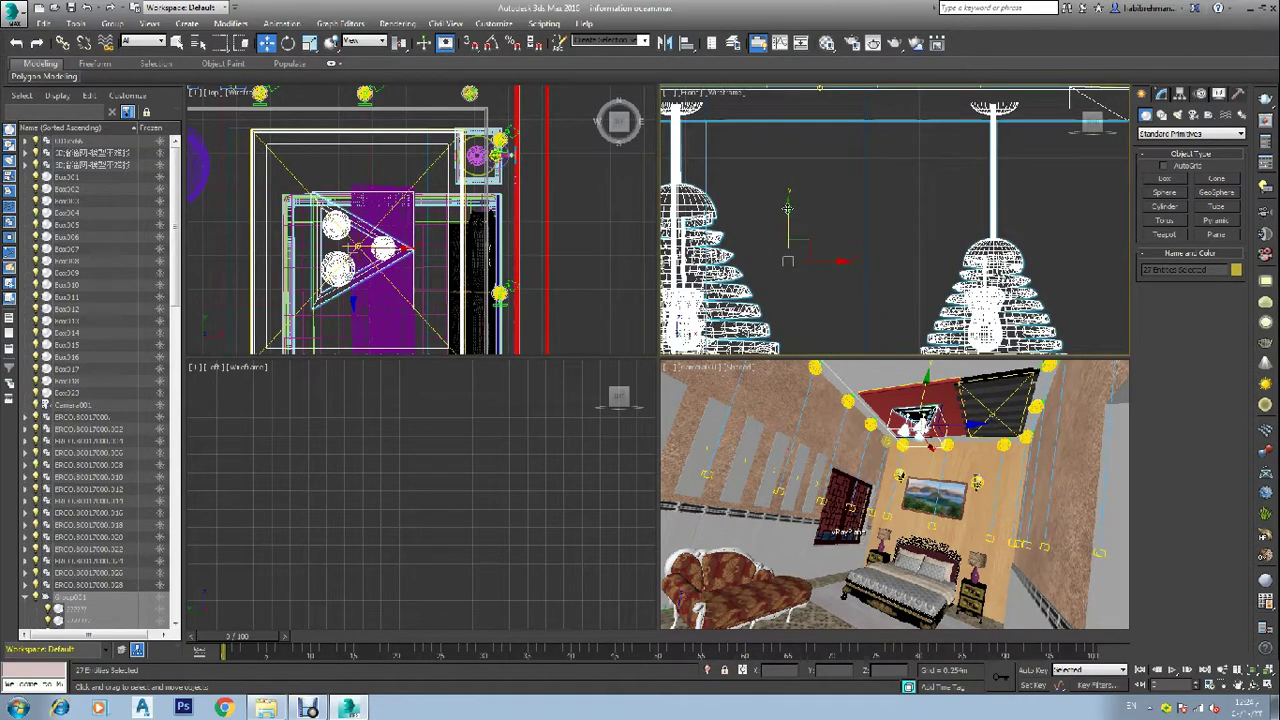
pyautogui.scroll(-3, 805, 250)
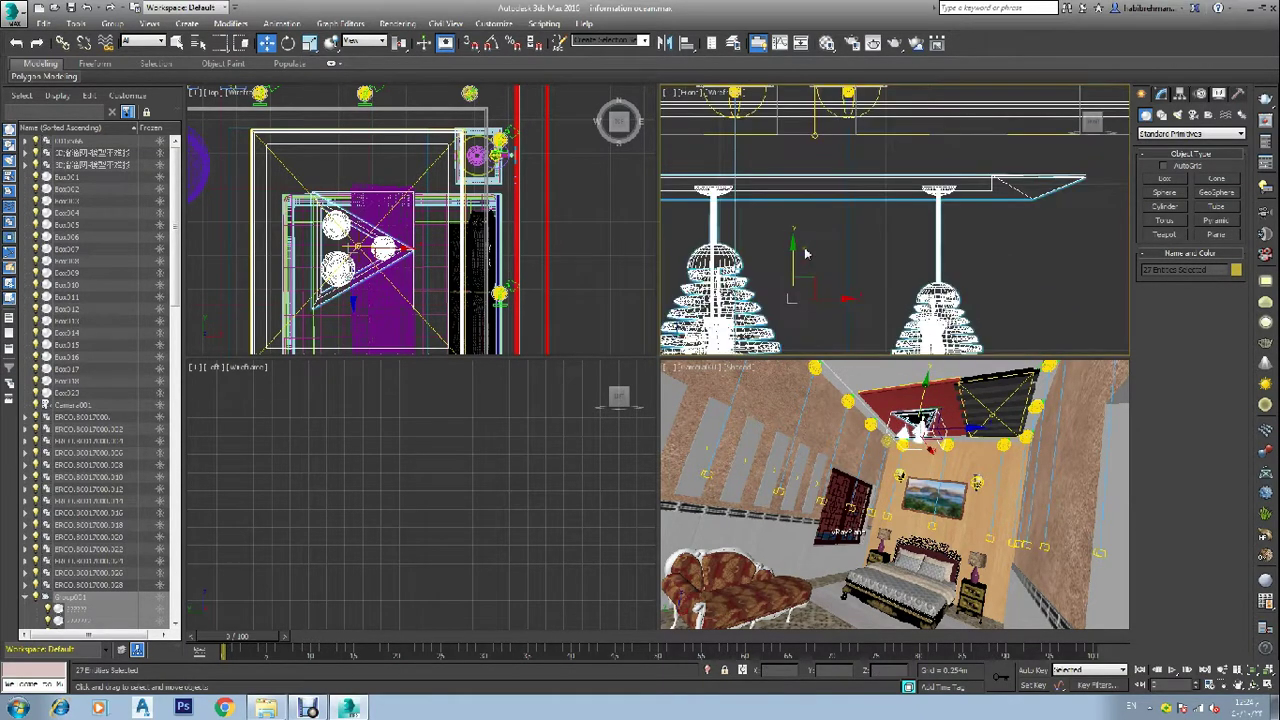
pyautogui.moveTo(801, 264); pyautogui.dragTo(793, 220)
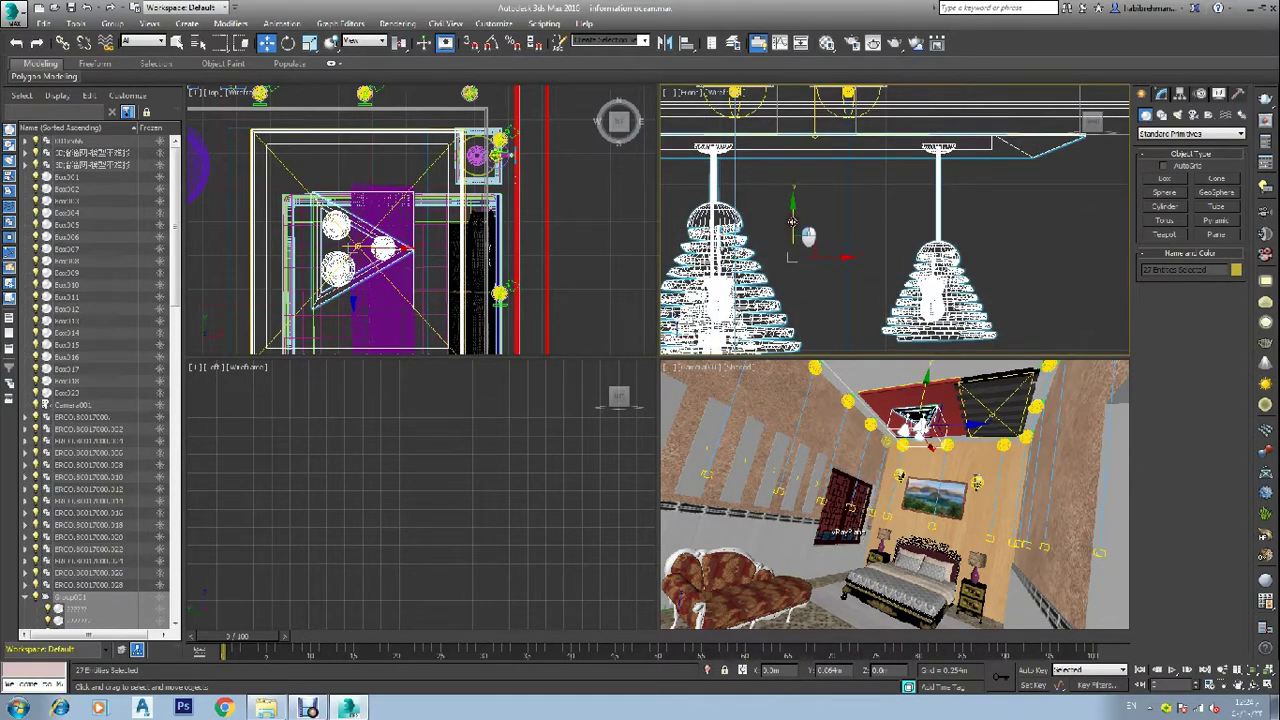
pyautogui.moveTo(793, 220); pyautogui.dragTo(792, 220)
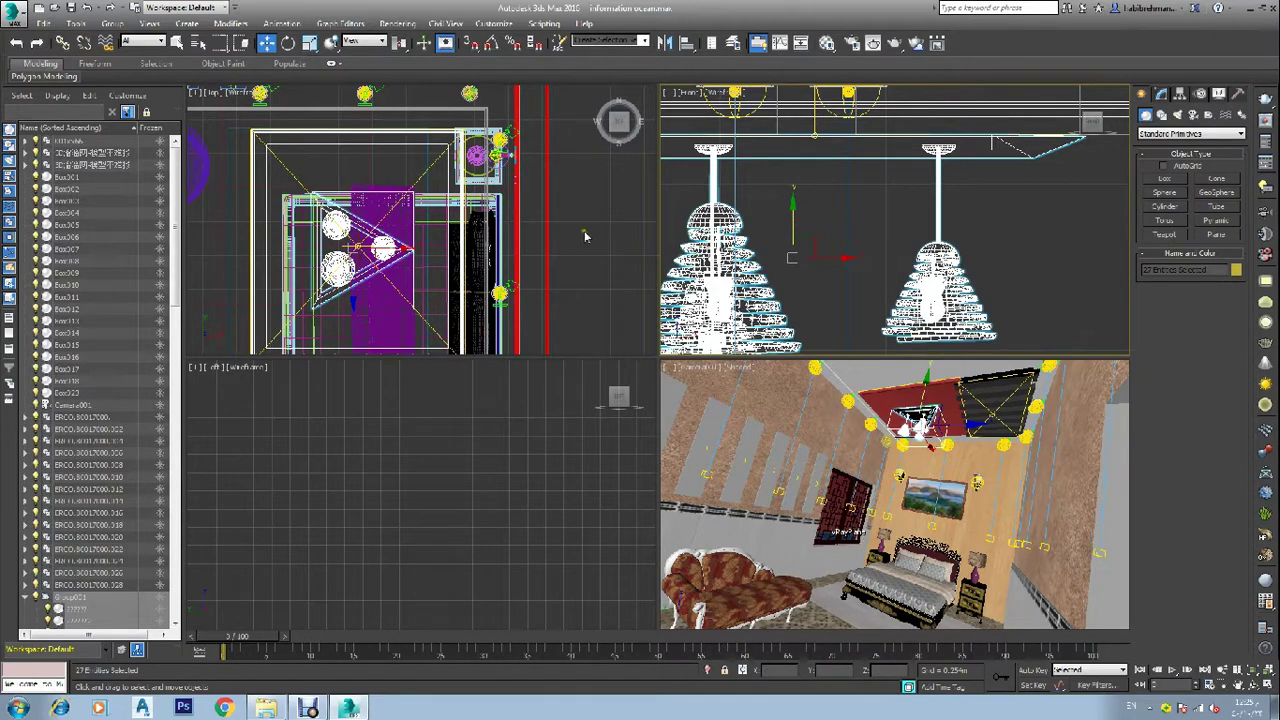
# Step: Deselect the hanging light so that nothing in the scene is selected
pyautogui.click(382, 292)
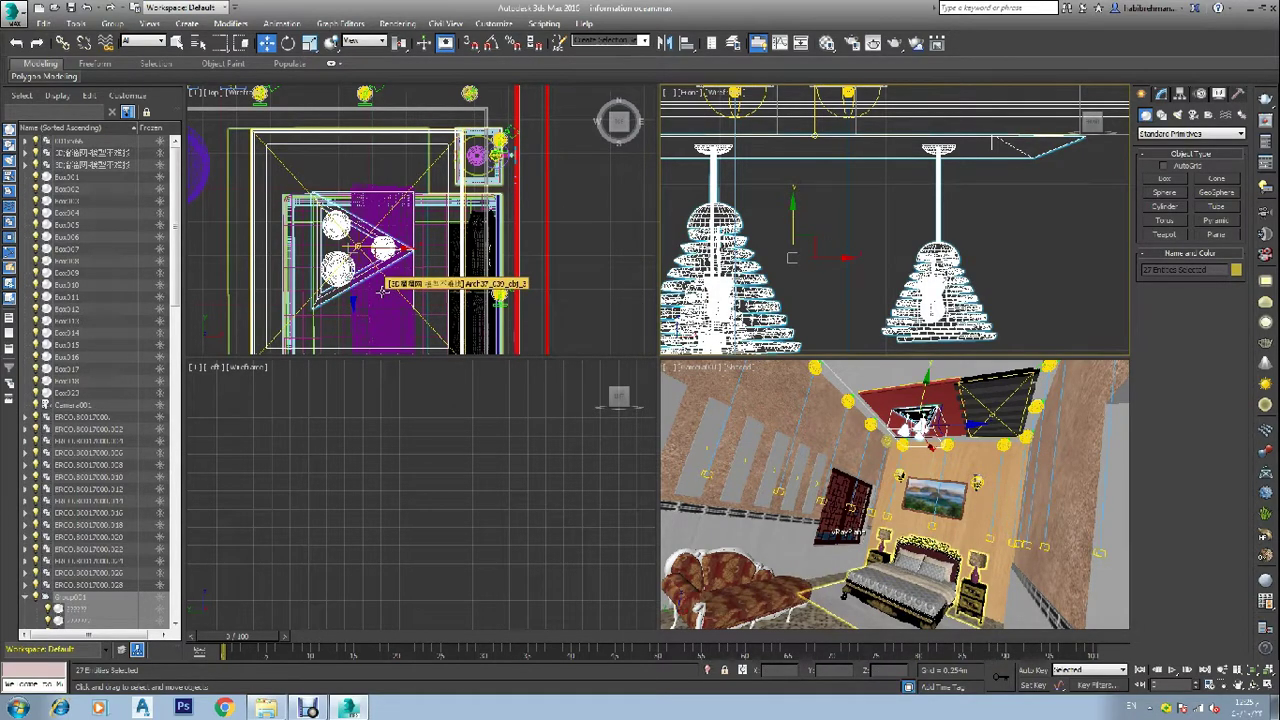
pyautogui.click(382, 292)
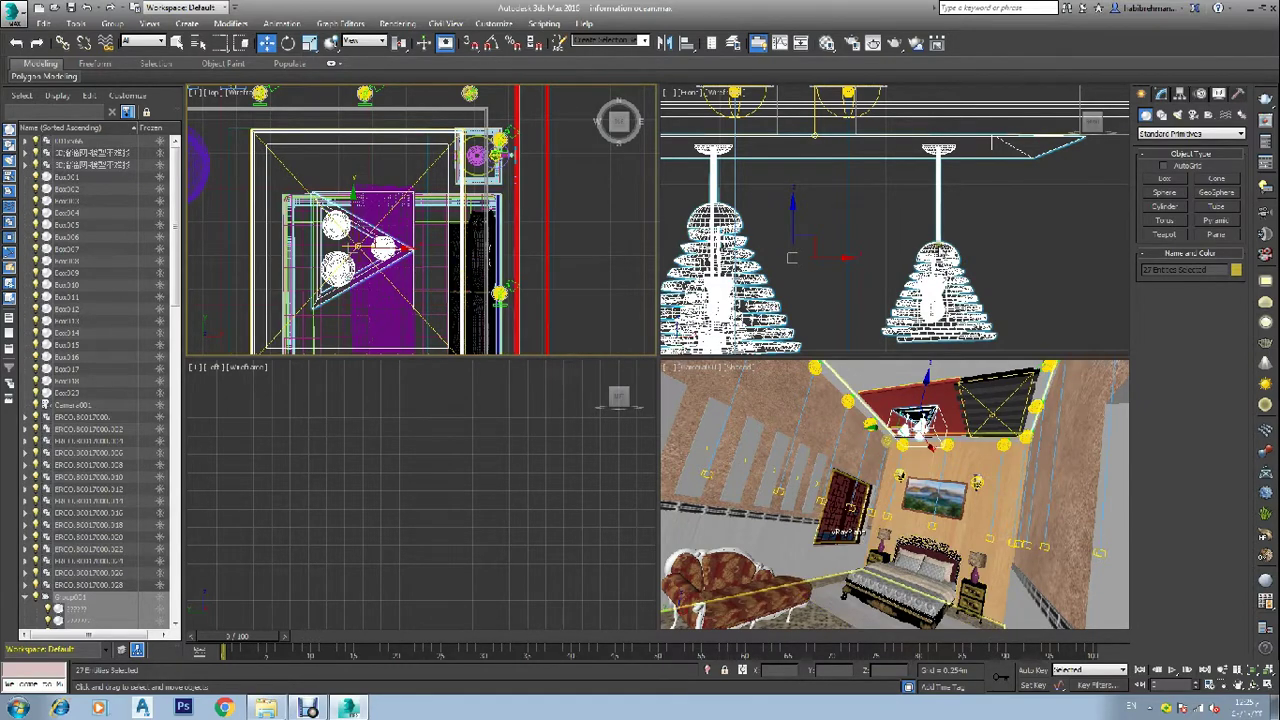
pyautogui.rightClick(814, 327)
pyautogui.click(815, 328)
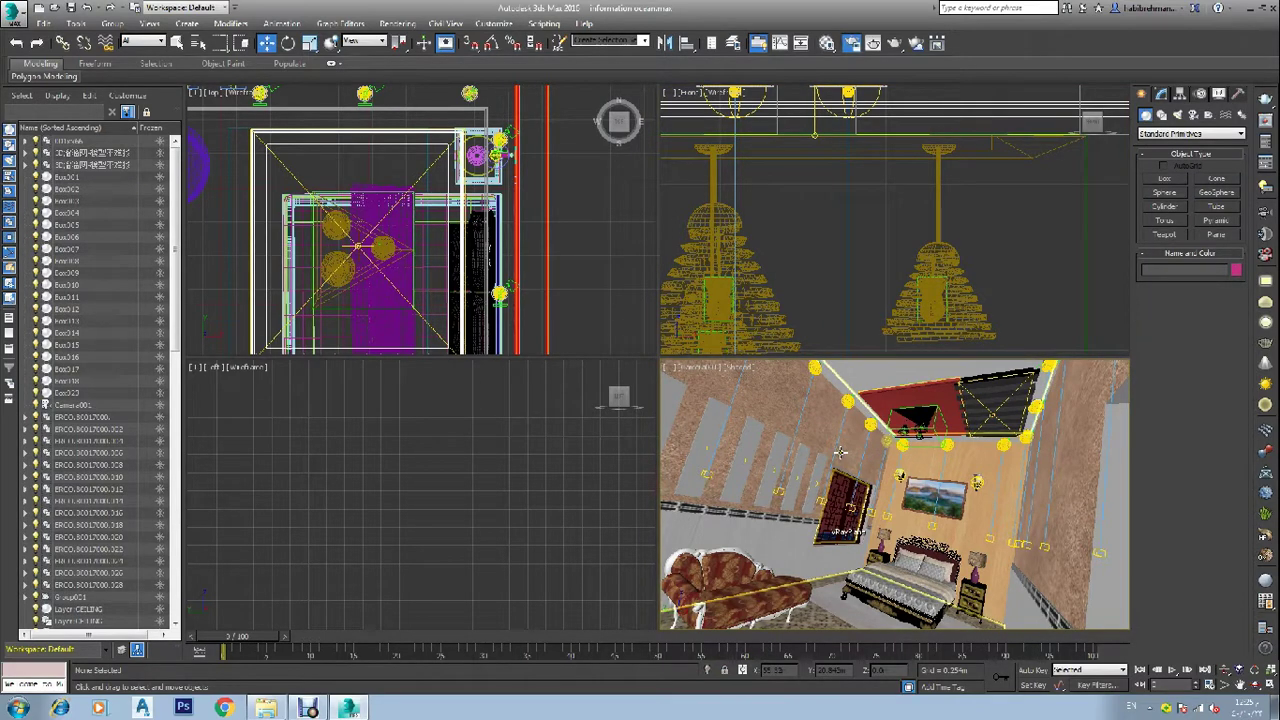
# Step: Render the camera view with V-Ray at 800 × 600 to check the hanging light, and close the render windows
pyautogui.click(851, 43)
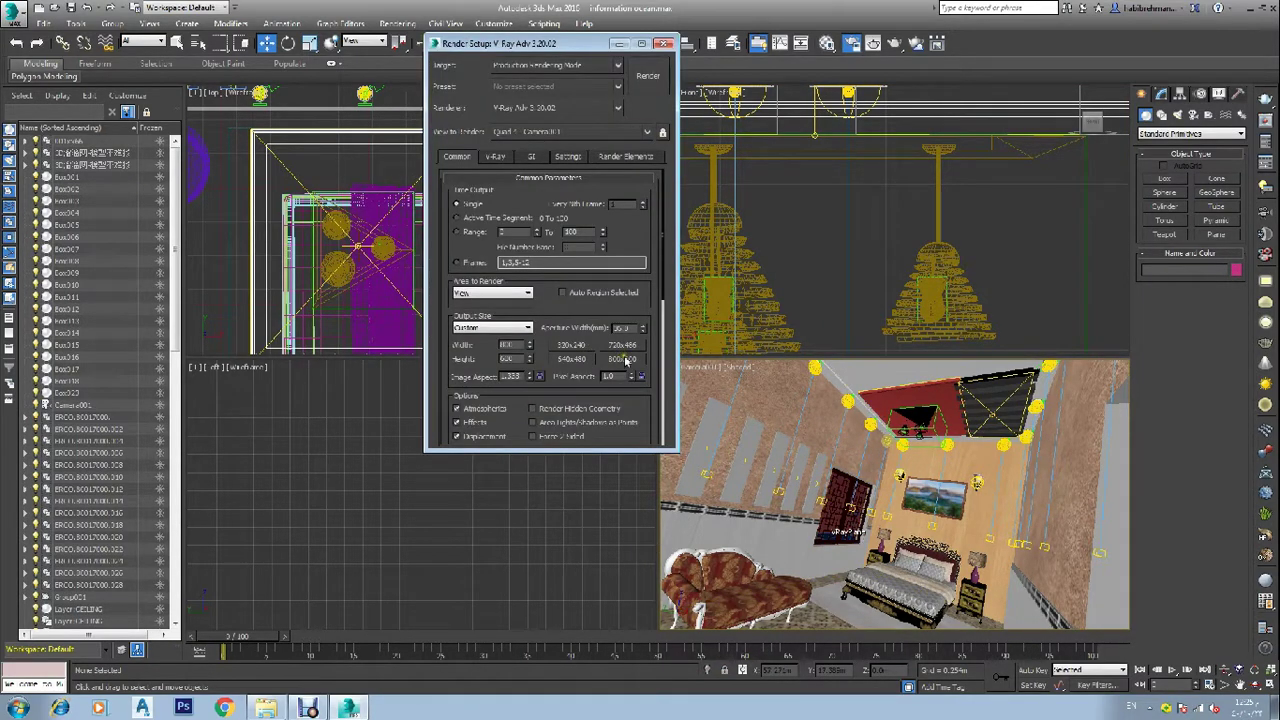
pyautogui.click(645, 78)
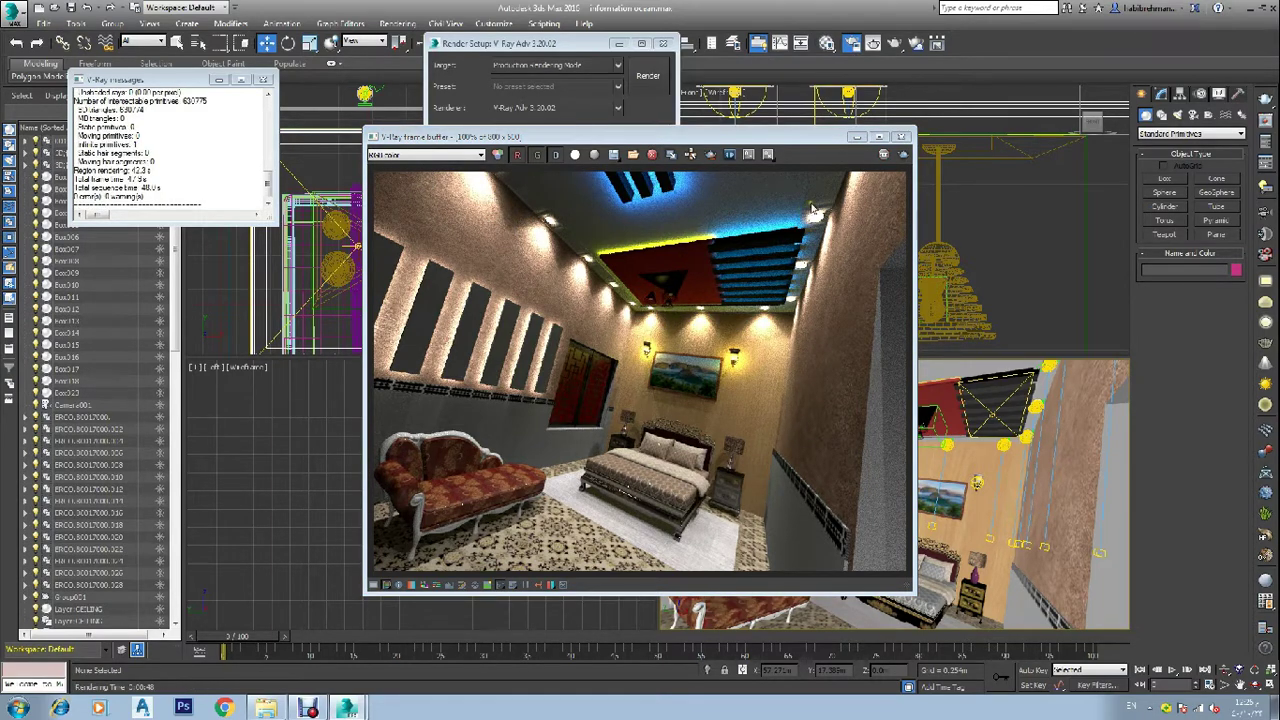
pyautogui.click(901, 136)
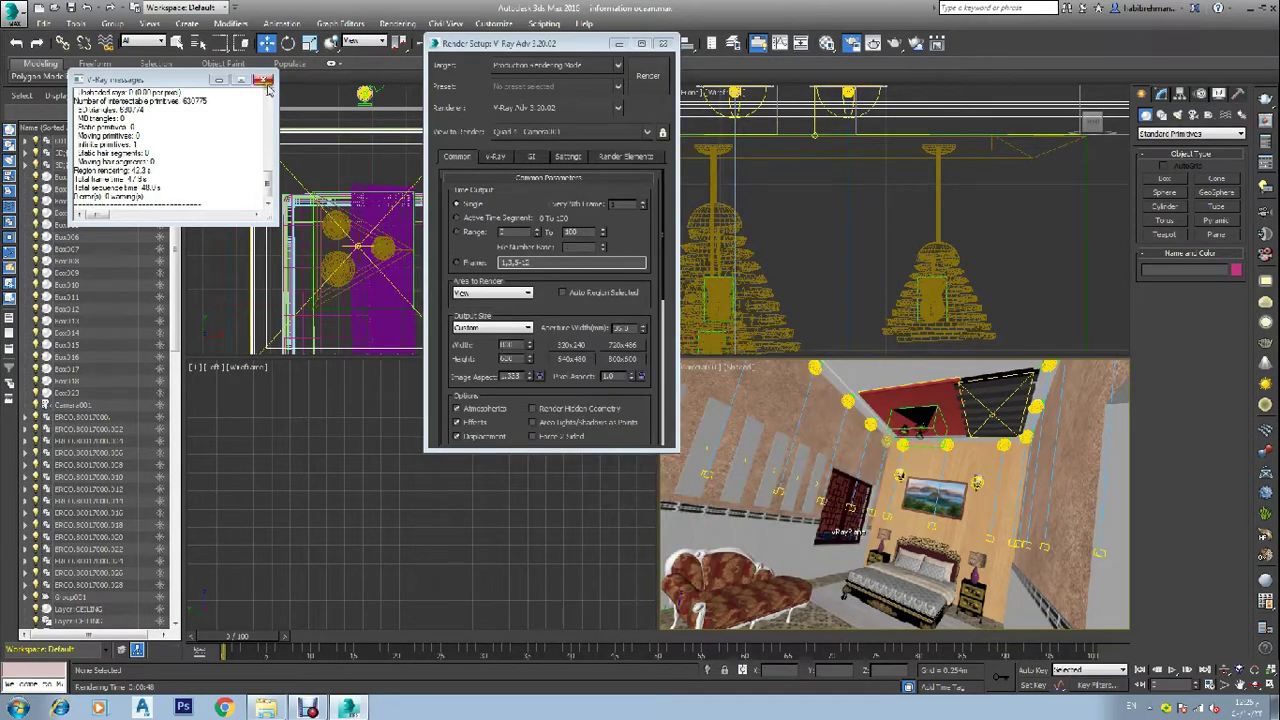
pyautogui.click(665, 45)
pyautogui.press('F10')
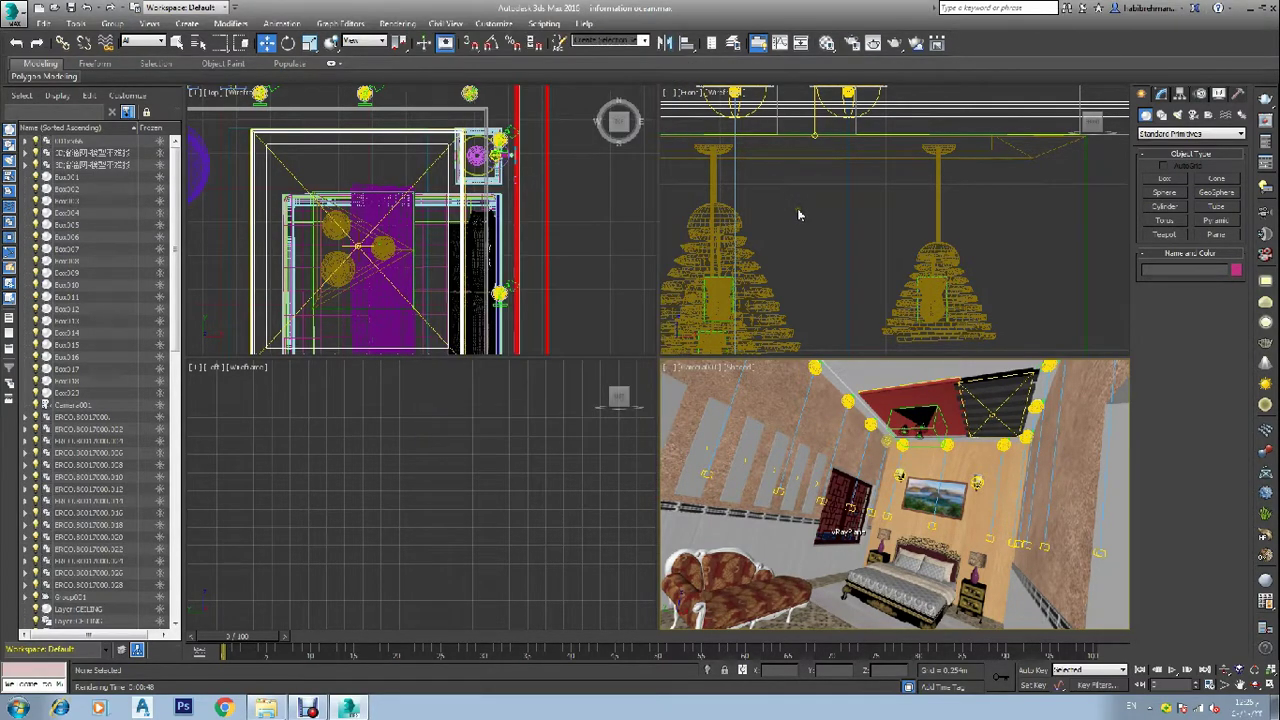
# Step: Select all three spiral lampshades of the hanging light in the Front view with the Material Editor open
pyautogui.scroll(-4, 794, 217)
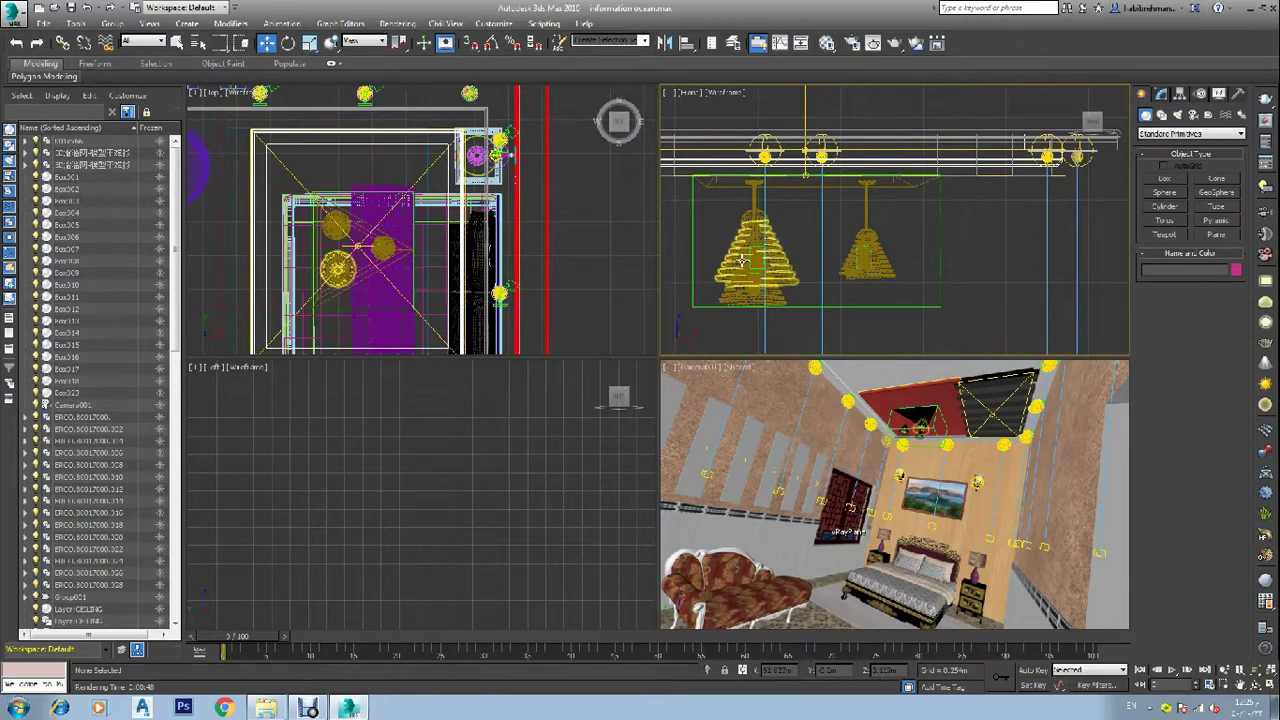
pyautogui.scroll(3, 783, 248)
pyautogui.click(787, 313)
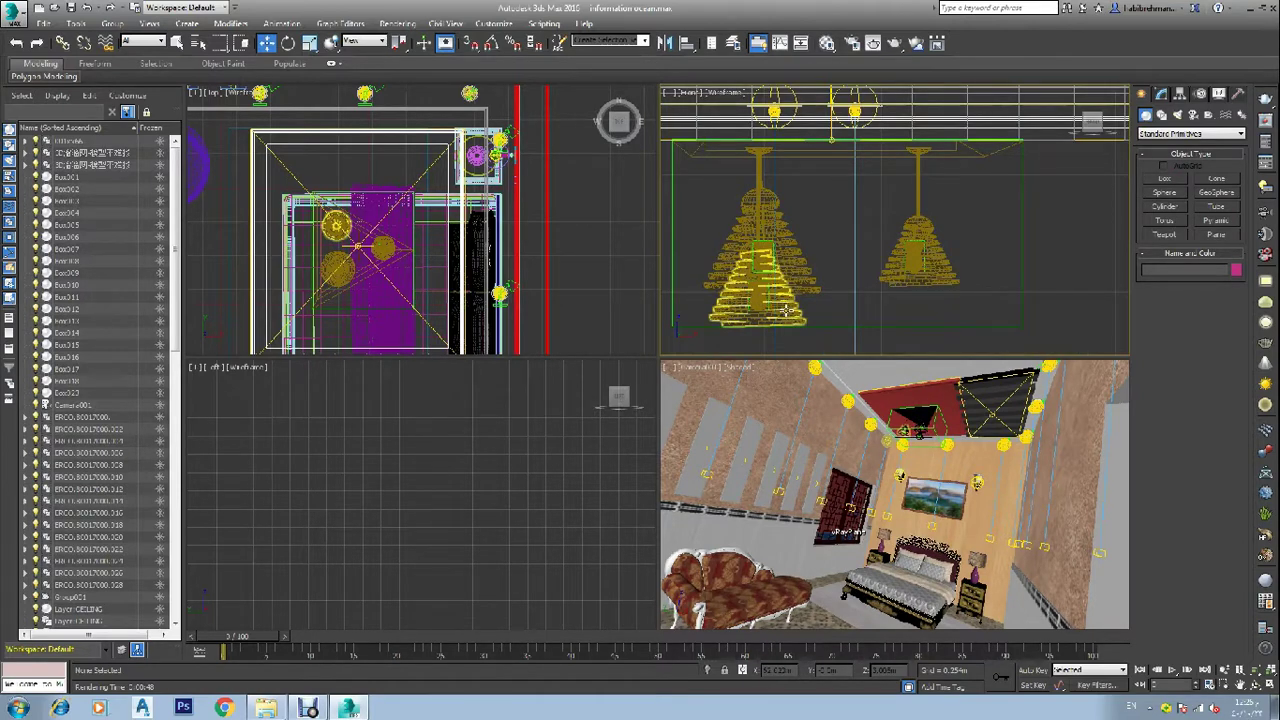
pyautogui.click(892, 276)
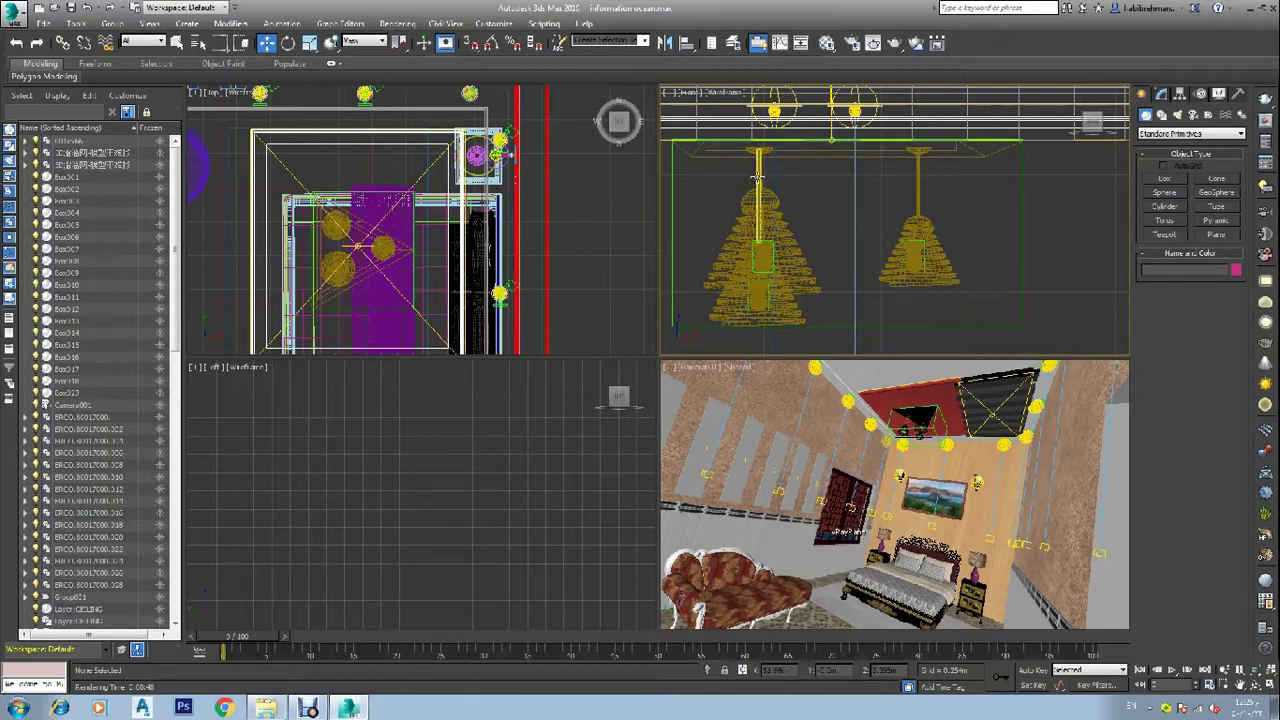
pyautogui.click(728, 264)
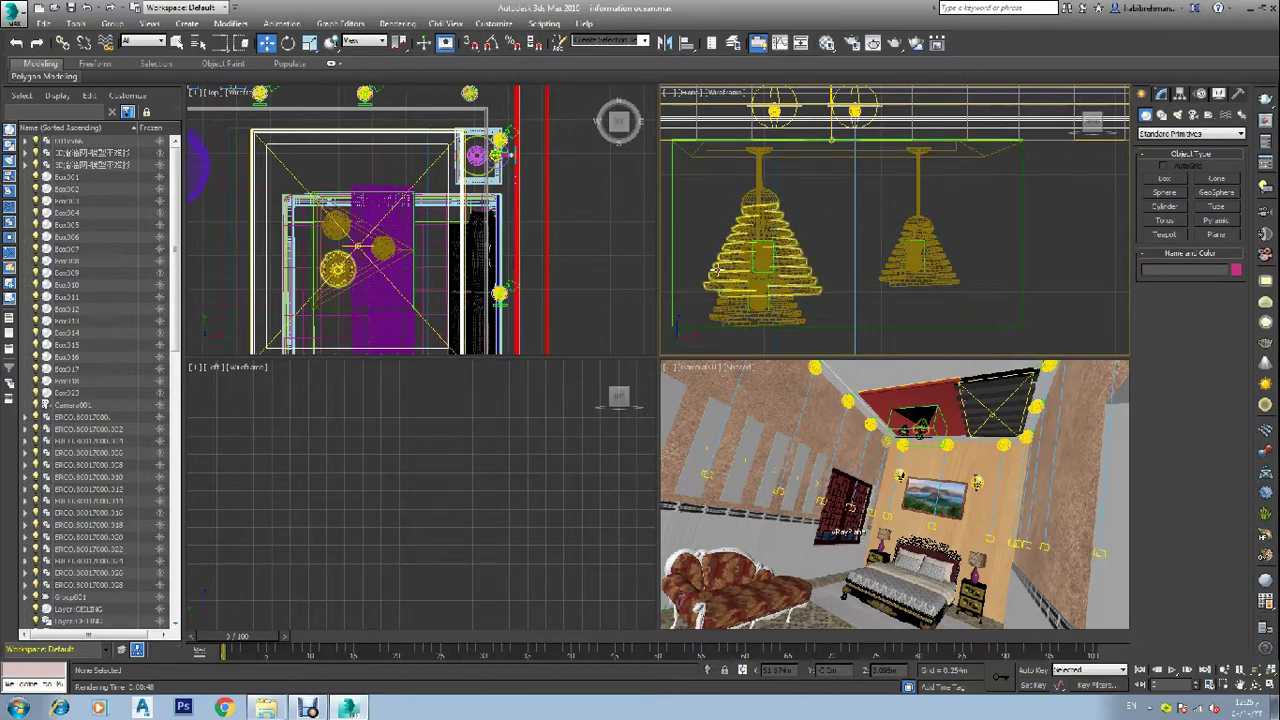
pyautogui.click(716, 268)
pyautogui.press('m')
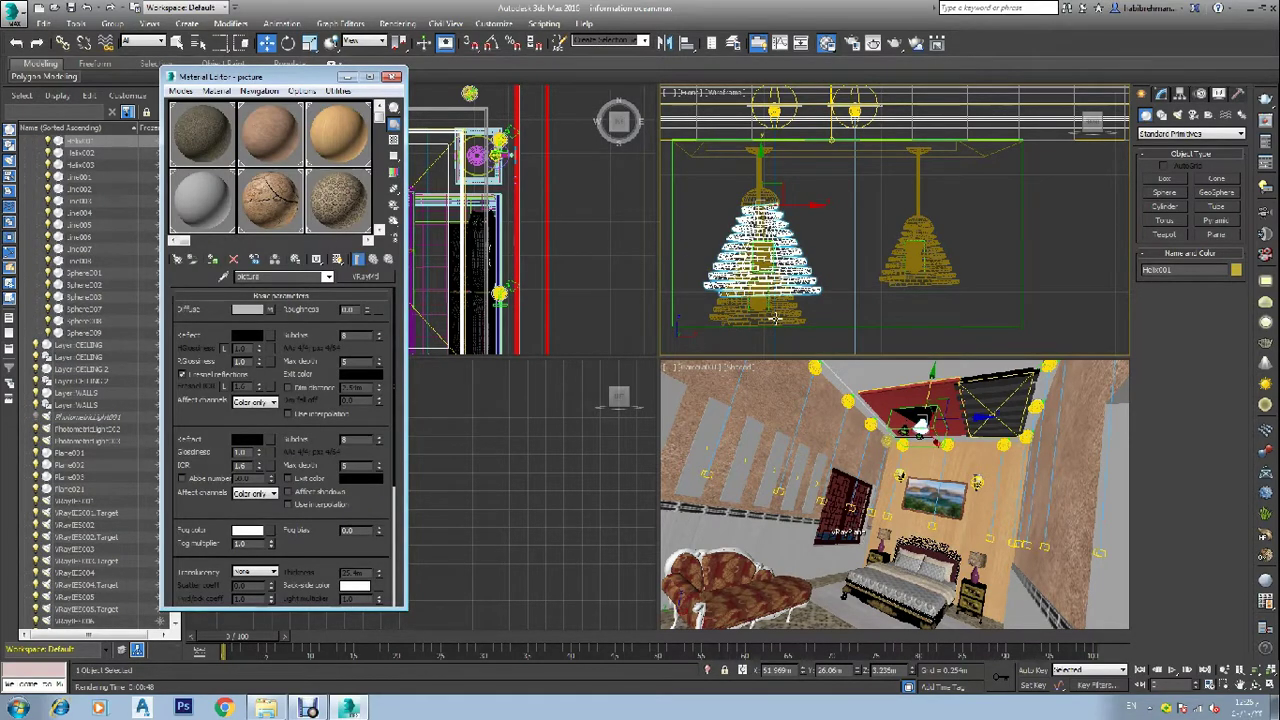
pyautogui.keyDown('ctrl'); pyautogui.click(882, 275); pyautogui.keyUp('ctrl')
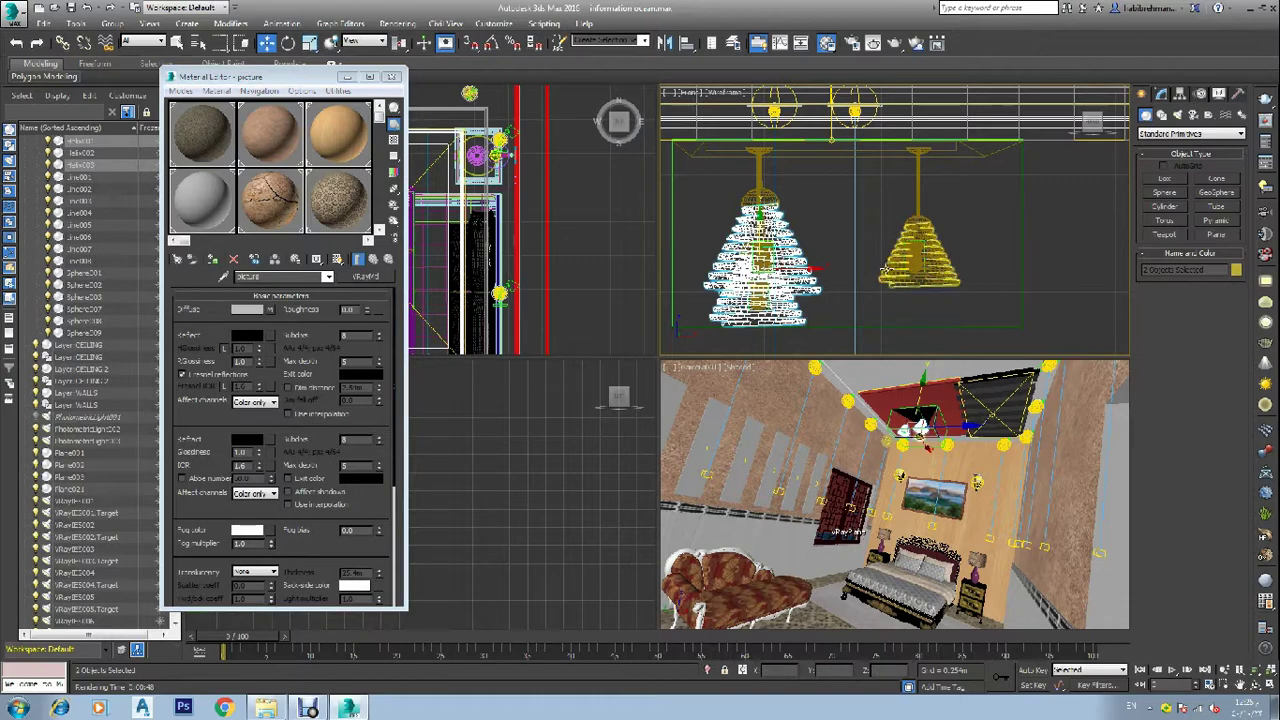
# Step: Name an unused material slot "lamp" and assign it to the three selected lampshades
pyautogui.click(379, 229)
pyautogui.click(379, 229)
pyautogui.click(208, 213)
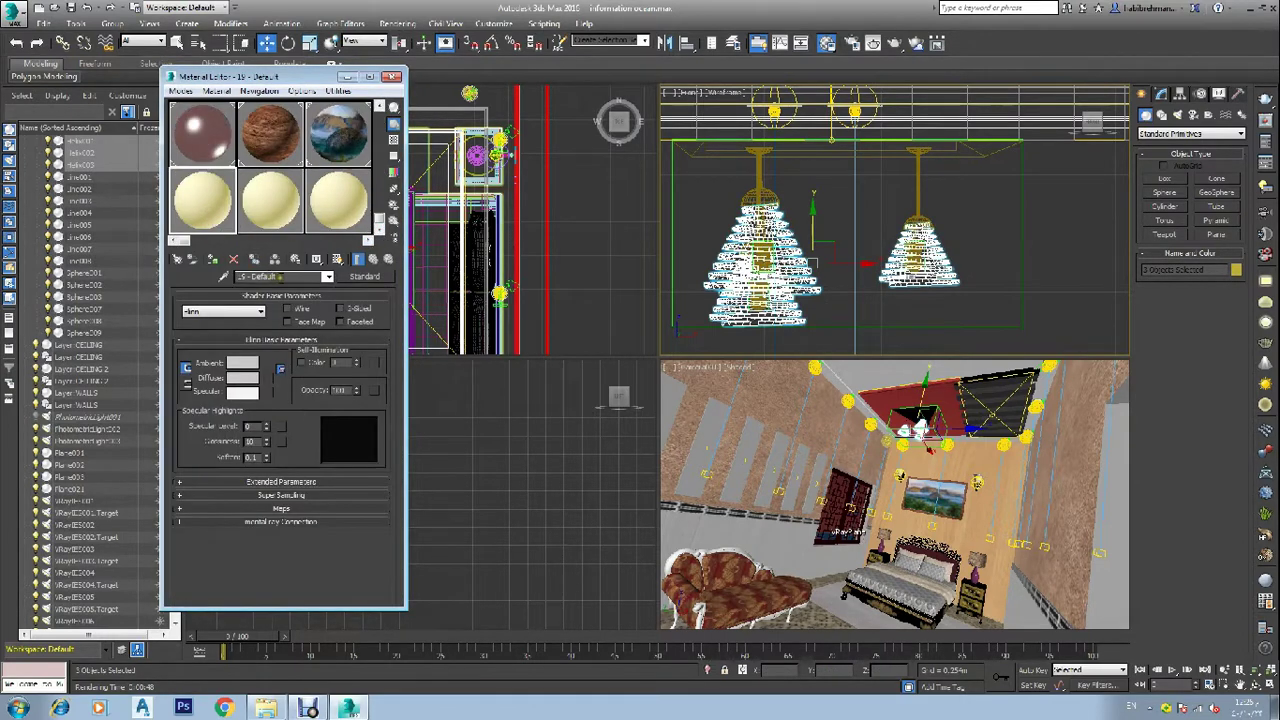
pyautogui.click(175, 280)
pyautogui.write('lamp')
pyautogui.click(211, 259)
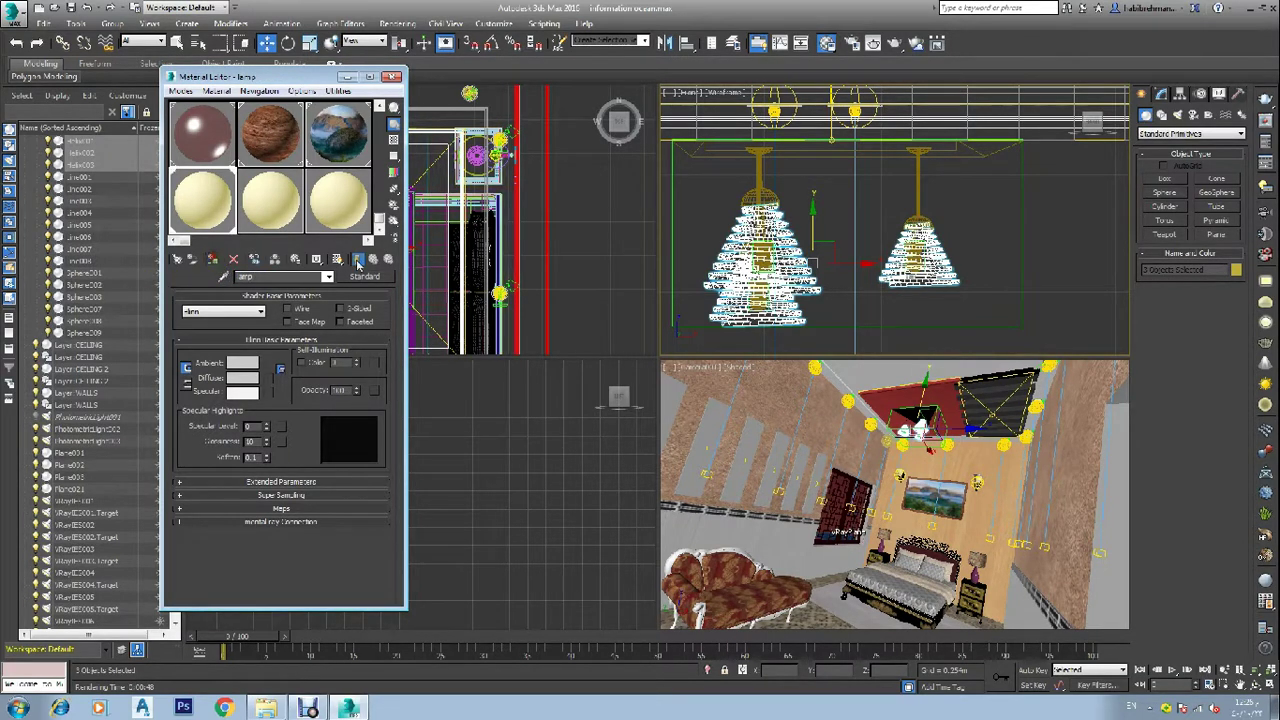
# Step: Enable viewport display of the lamp material and set its ambient and diffuse colours to light pink
pyautogui.click(336, 259)
pyautogui.click(250, 366)
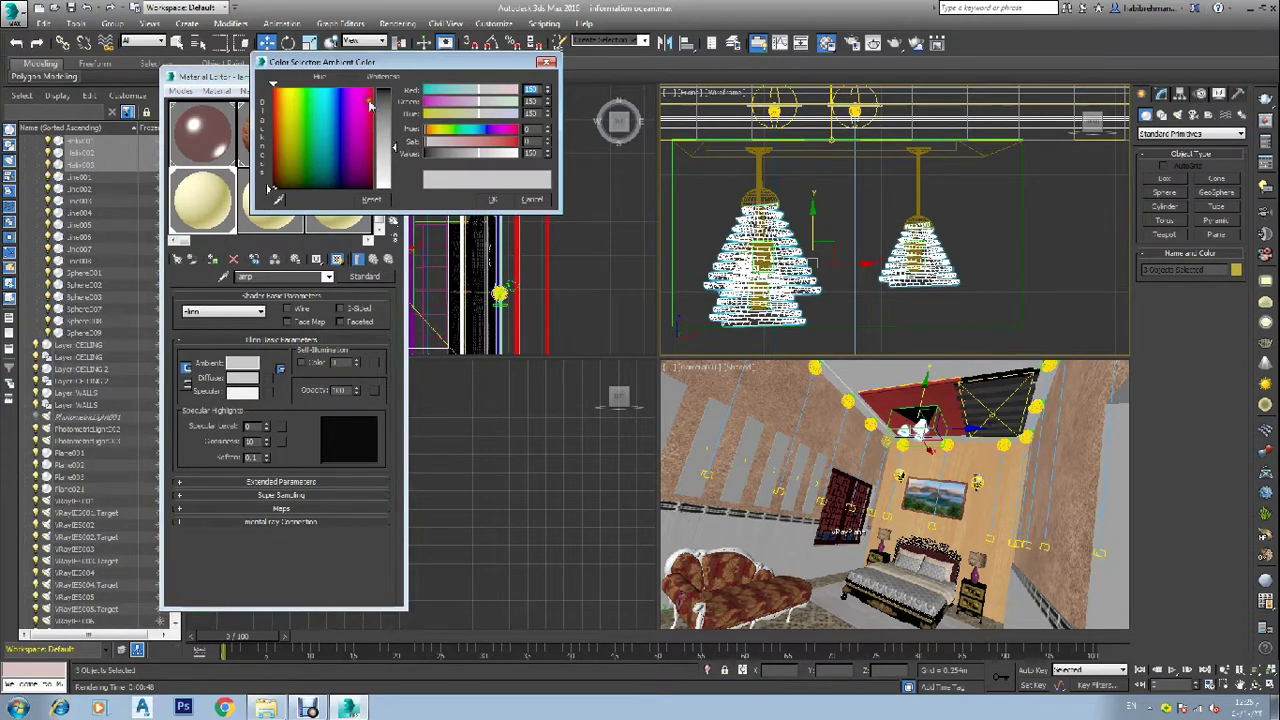
pyautogui.moveTo(364, 101); pyautogui.dragTo(402, 124)
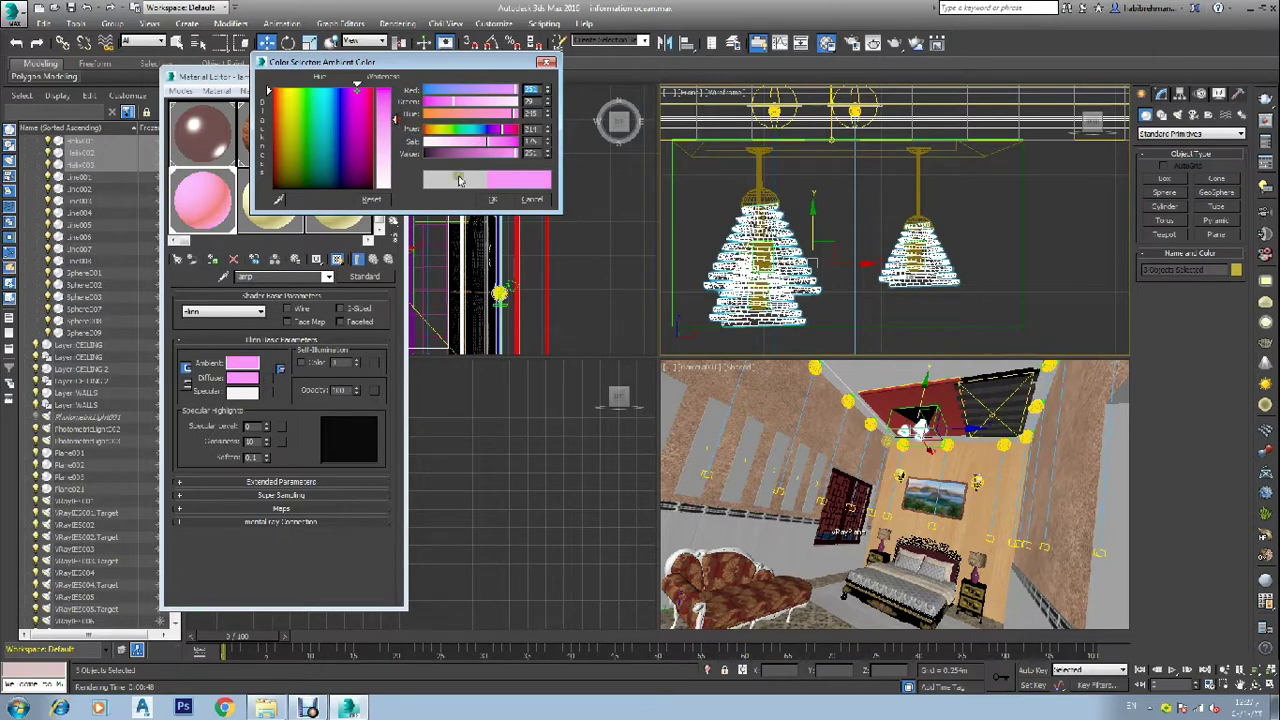
pyautogui.click(497, 201)
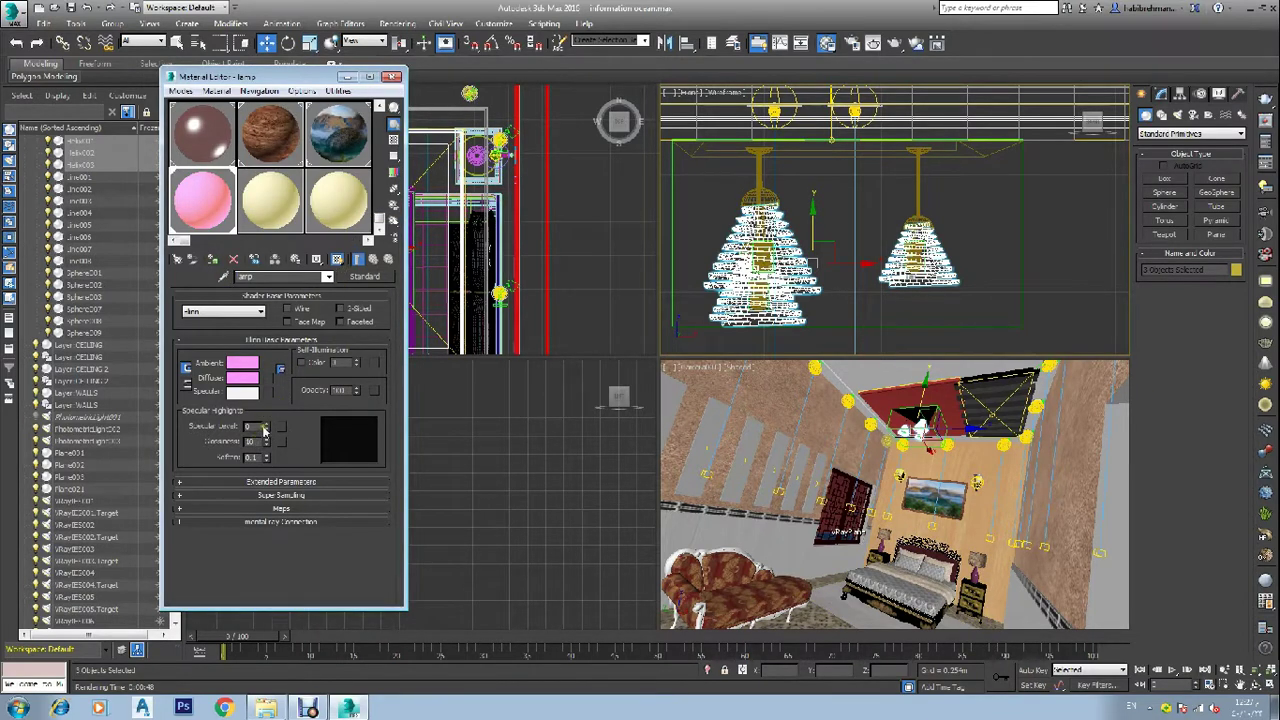
# Step: Raise the lamp material's specular level for a soft highlight and reapply the material to the lampshades
pyautogui.moveTo(267, 428)
pyautogui.mouseDown()
pyautogui.moveTo(280, 397)
pyautogui.moveTo(287, 420)
pyautogui.mouseUp()
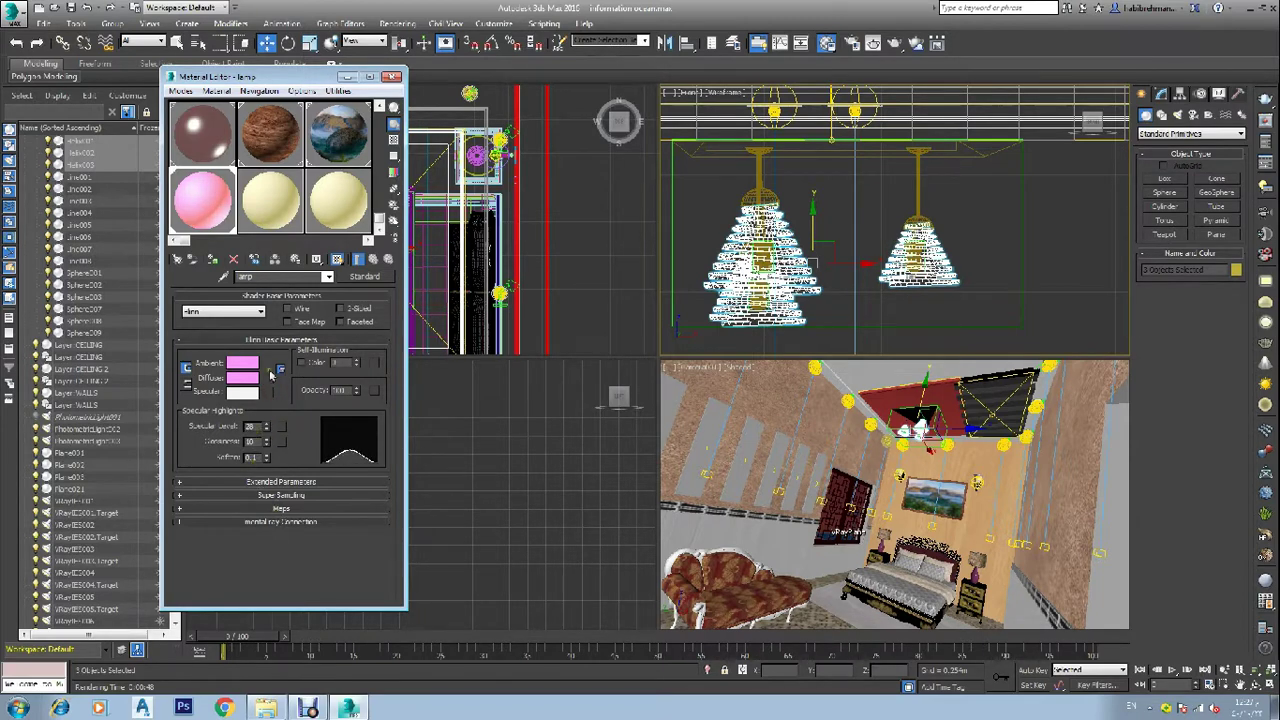
pyautogui.click(213, 260)
pyautogui.click(213, 261)
# Step: Assign the pink lamp material to the outer, sloped mounting plate above the hanging lampshades
pyautogui.click(694, 151)
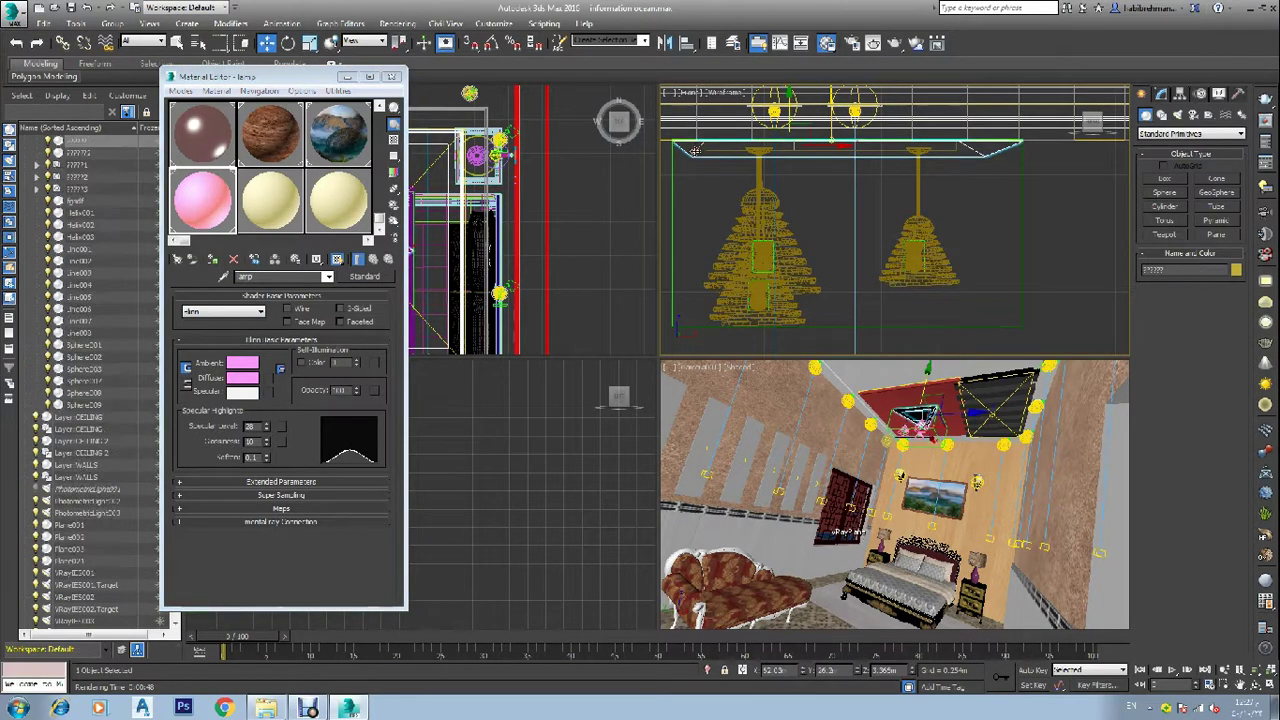
pyautogui.click(212, 259)
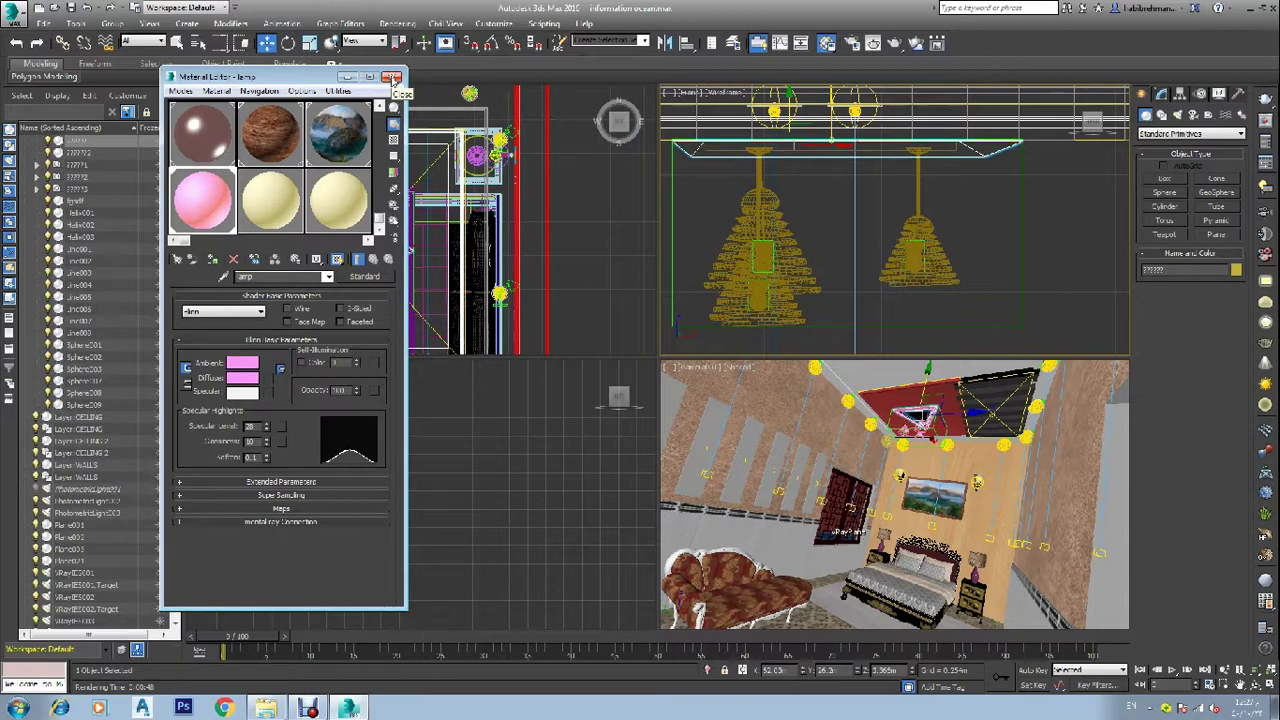
# Step: Select the inner mounting plate, name an unused material slot "lamp inner base" and assign it to the plate
pyautogui.click(270, 204)
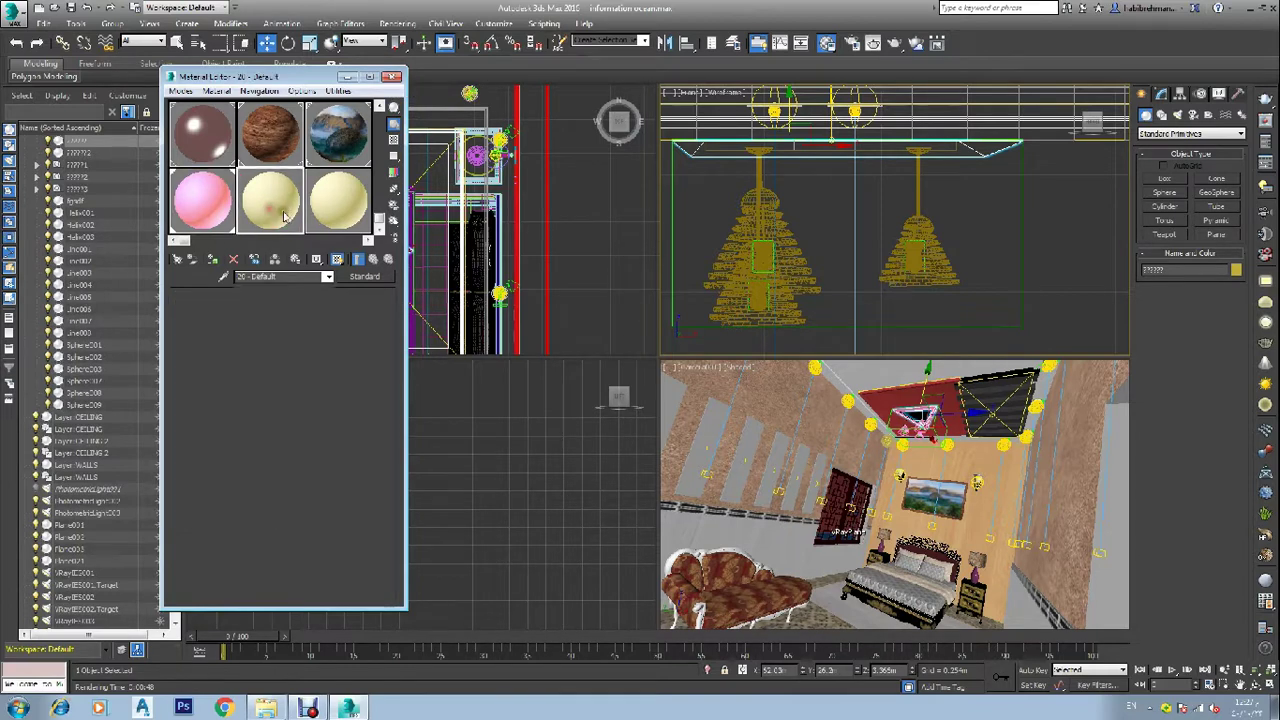
pyautogui.click(722, 205)
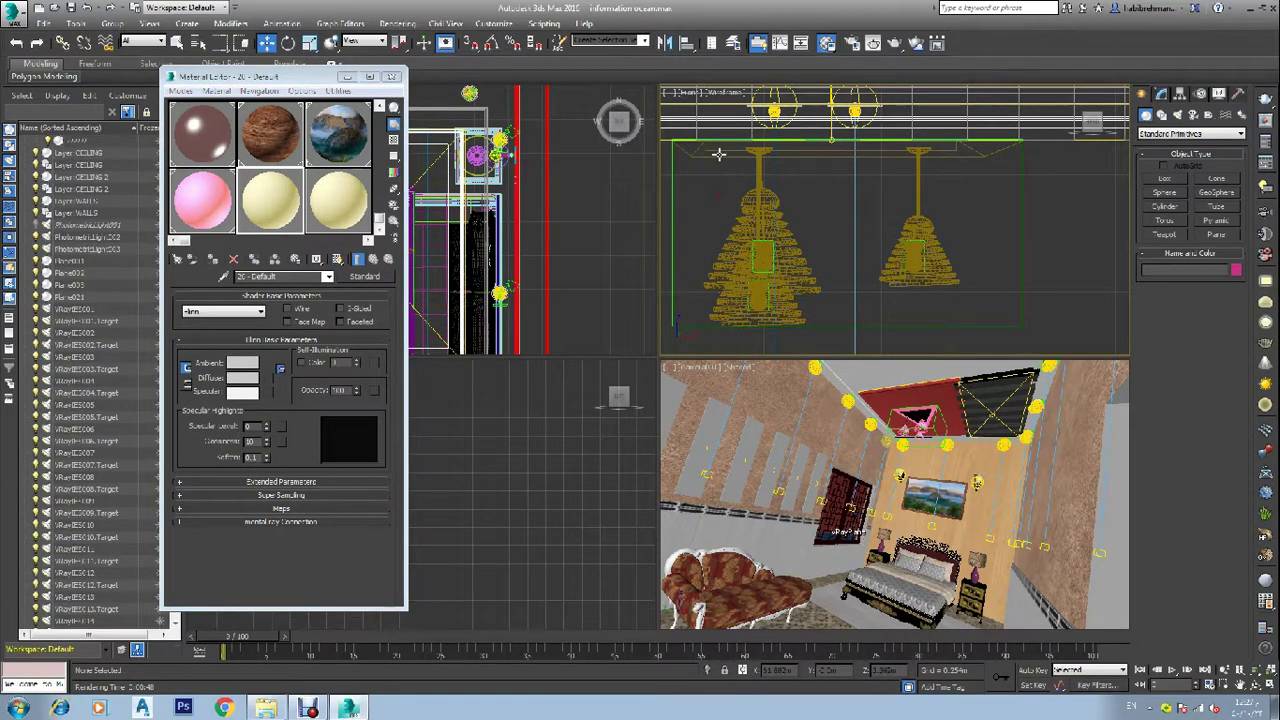
pyautogui.click(716, 148)
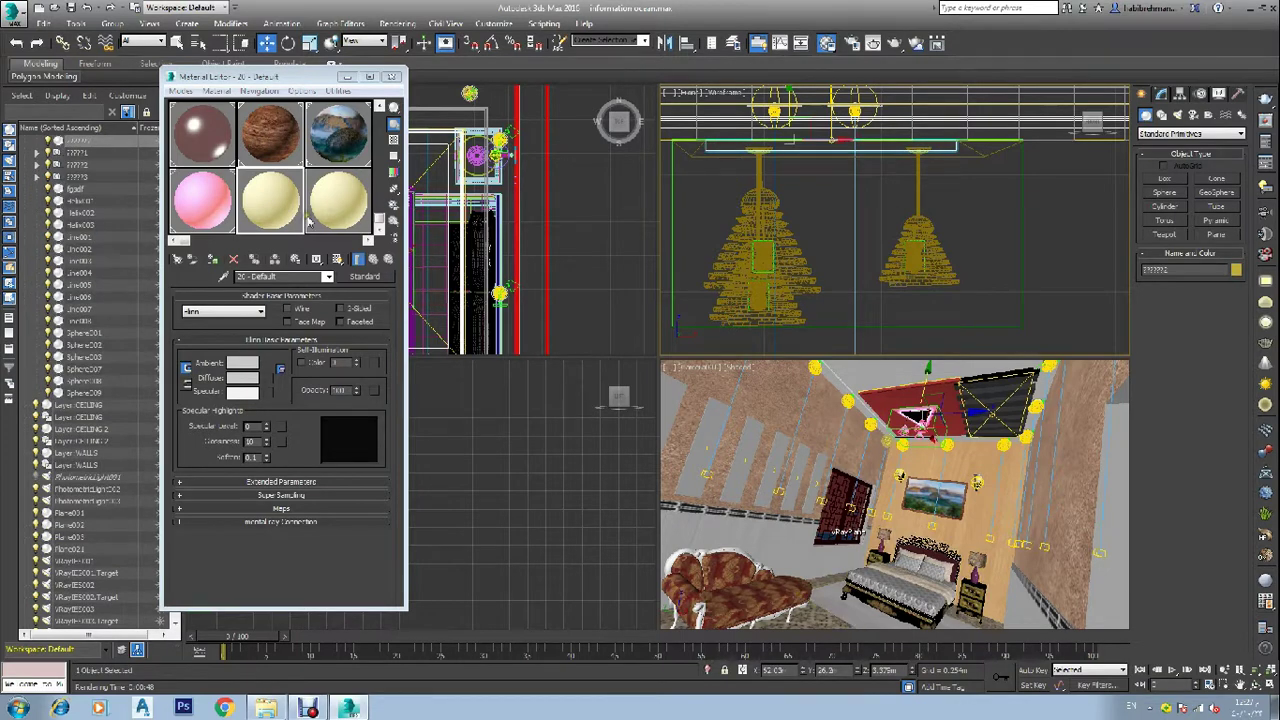
pyautogui.click(276, 277)
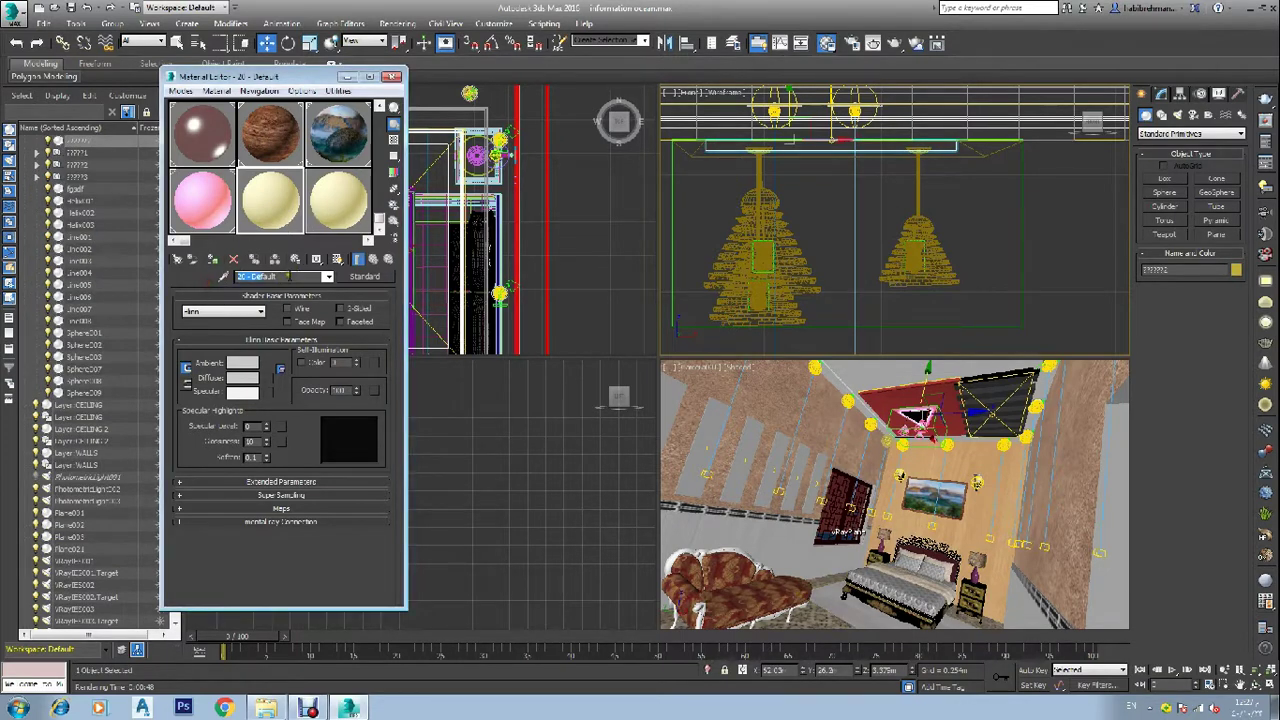
pyautogui.press('BackSpace')
pyautogui.write('lamp inner bal')
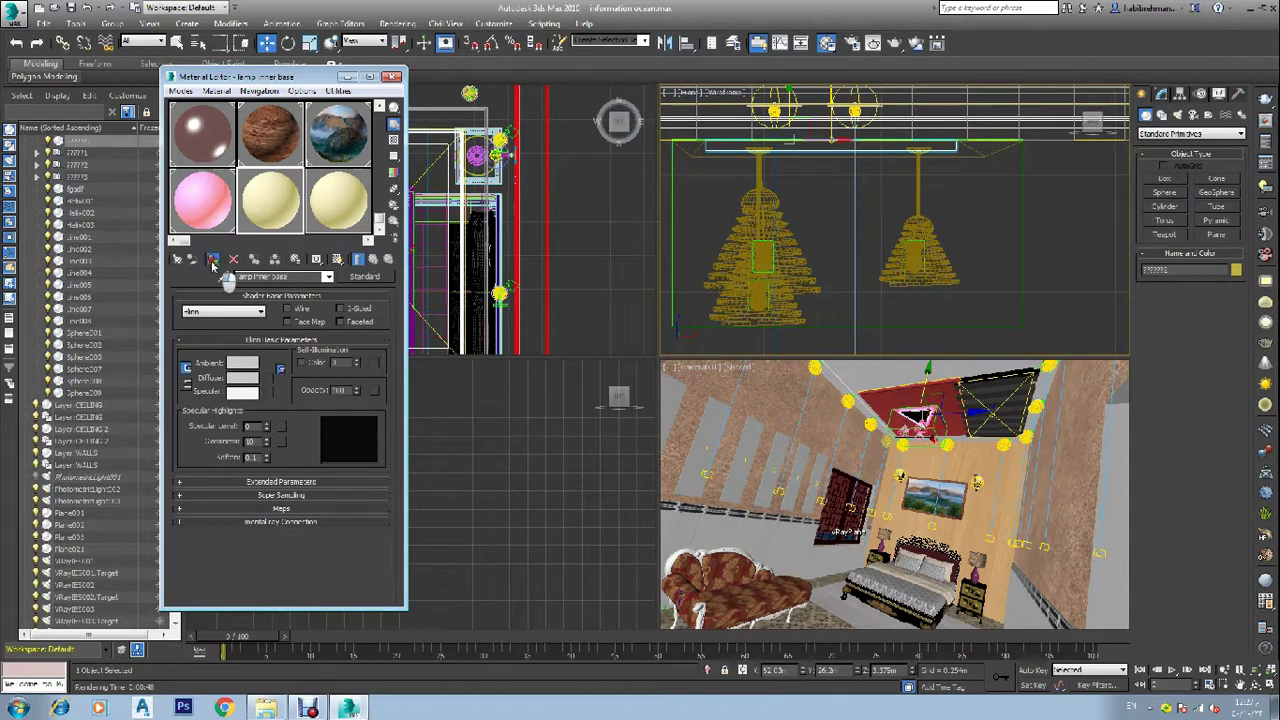
# Step: Set the lamp inner base material's ambient and diffuse colours to dark grey
pyautogui.click(244, 363)
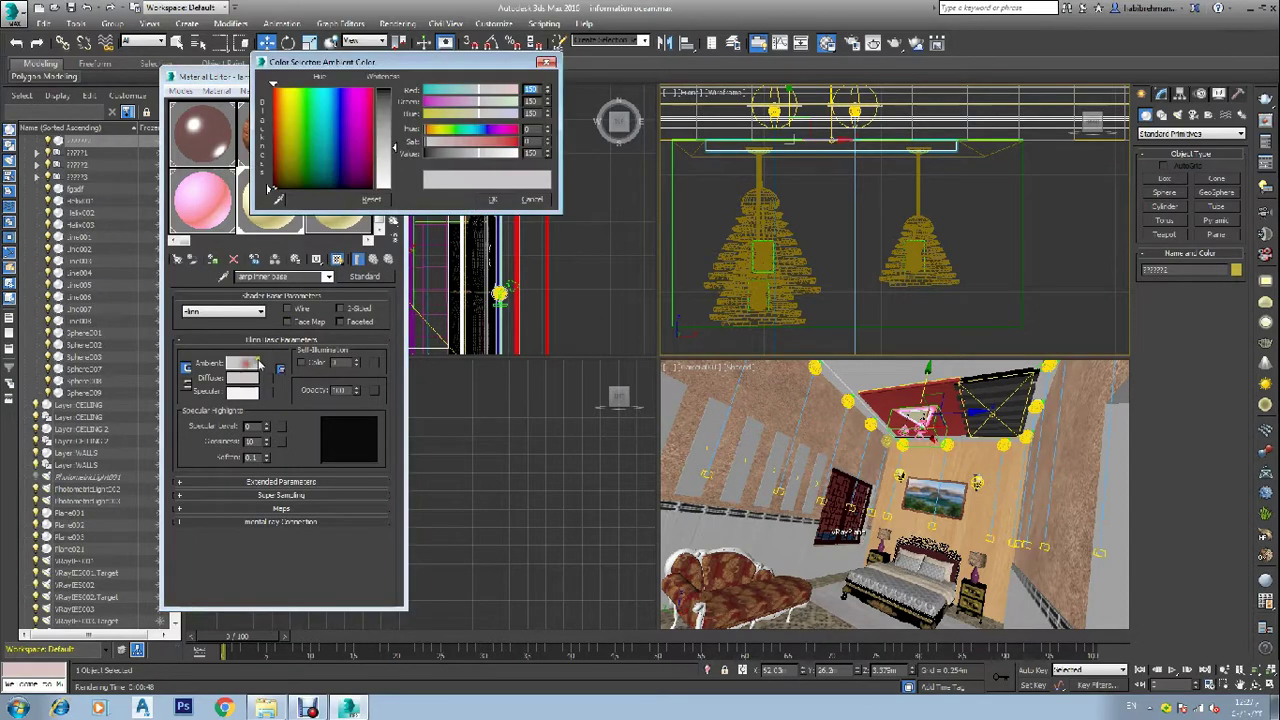
pyautogui.moveTo(383, 148)
pyautogui.mouseDown()
pyautogui.moveTo(385, 92)
pyautogui.moveTo(414, 114)
pyautogui.moveTo(398, 92)
pyautogui.moveTo(403, 103)
pyautogui.mouseUp()
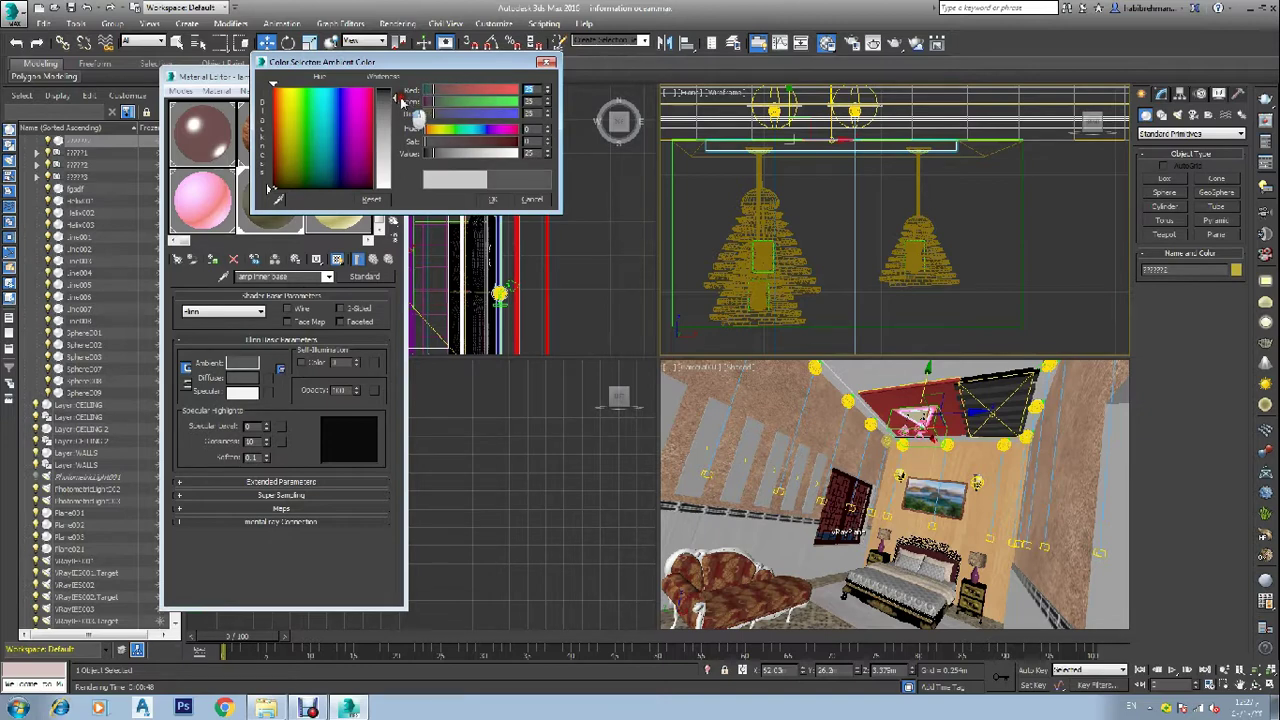
pyautogui.click(492, 199)
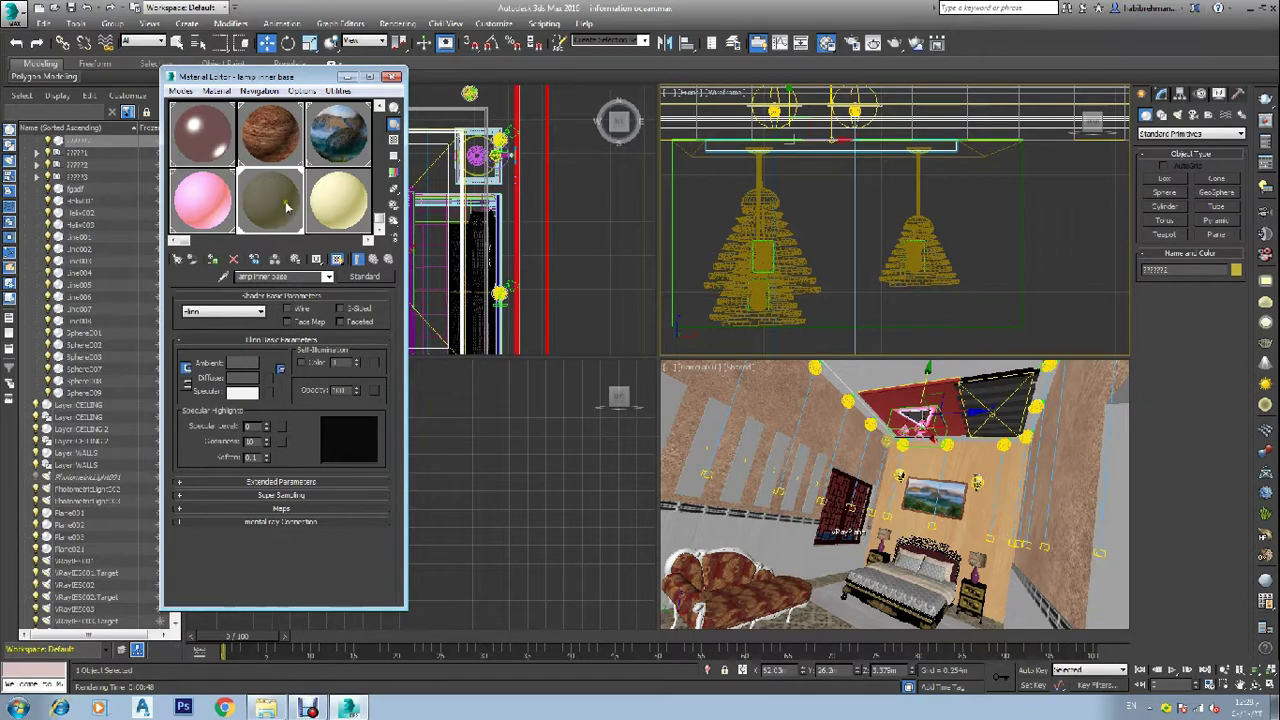
# Step: Set the lamp inner base material's ambient and diffuse colours to pure white and reapply it to the inner mounting plate
pyautogui.click(240, 363)
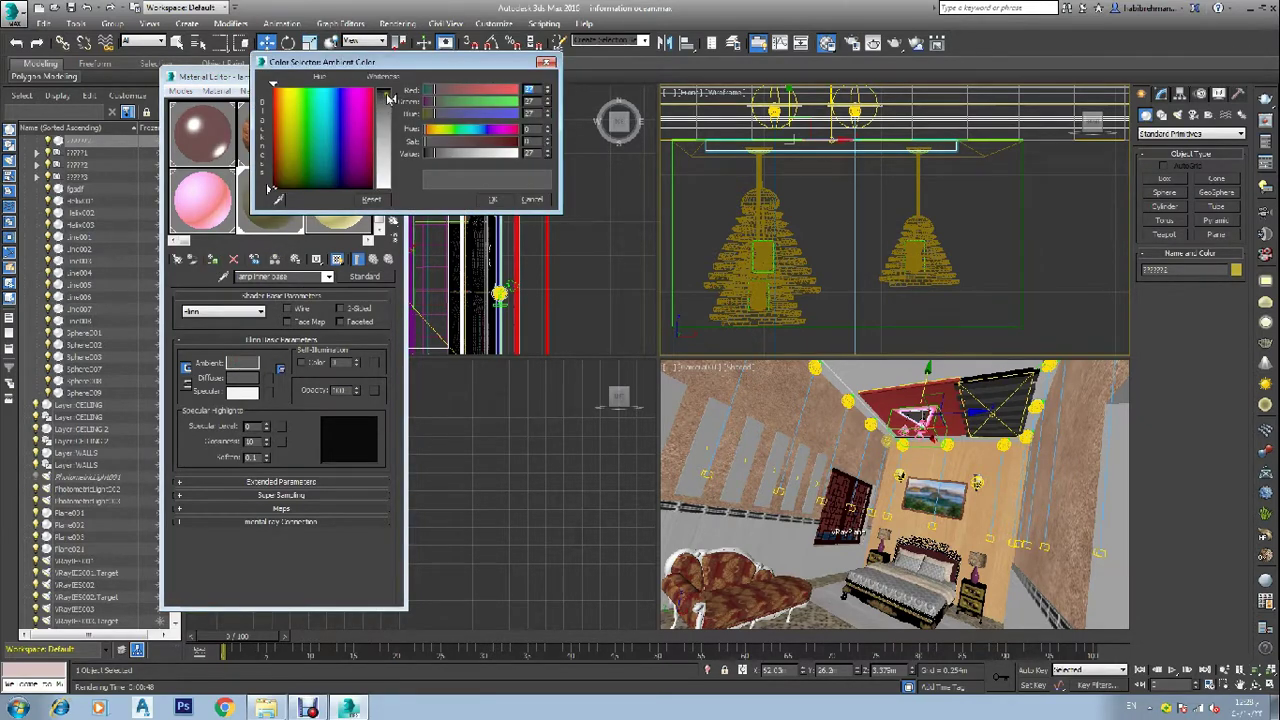
pyautogui.moveTo(396, 100); pyautogui.dragTo(400, 193)
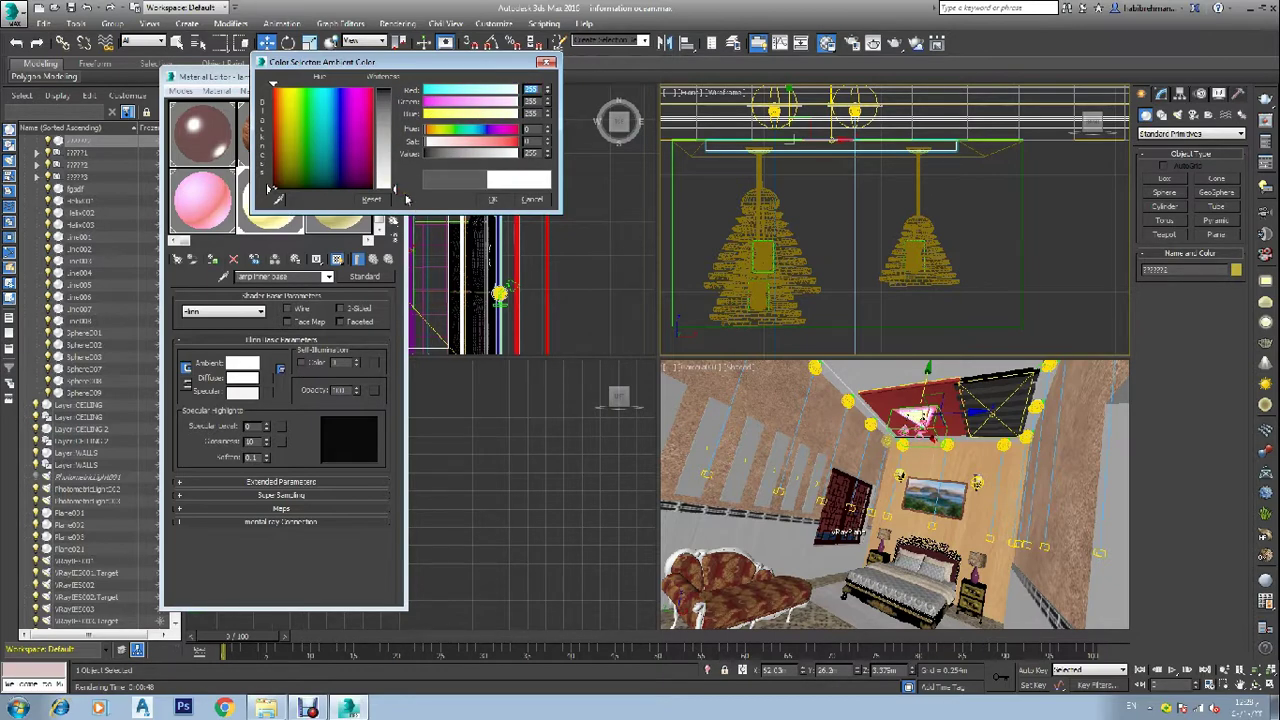
pyautogui.click(488, 200)
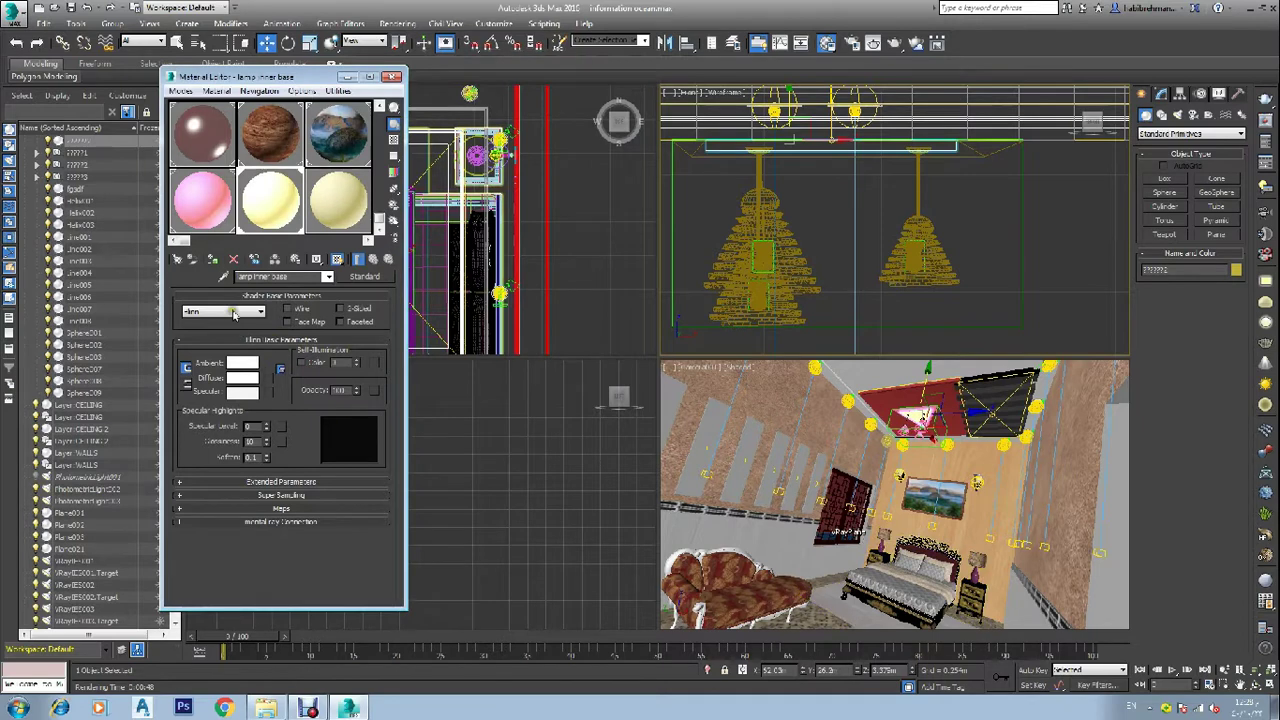
pyautogui.click(213, 260)
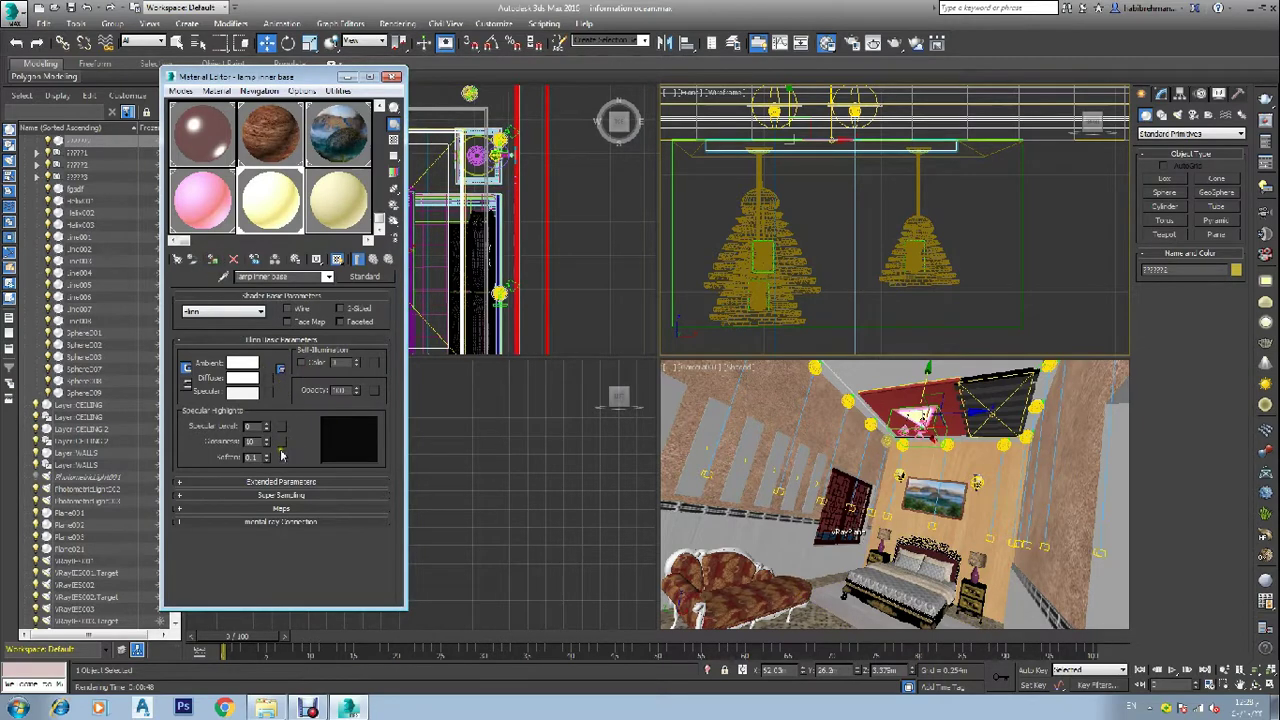
# Step: Set the lamp inner base material's specular level to 43 and glossiness to 7, and close the Material Editor
pyautogui.moveTo(267, 425); pyautogui.dragTo(266, 478)
pyautogui.click(265, 440)
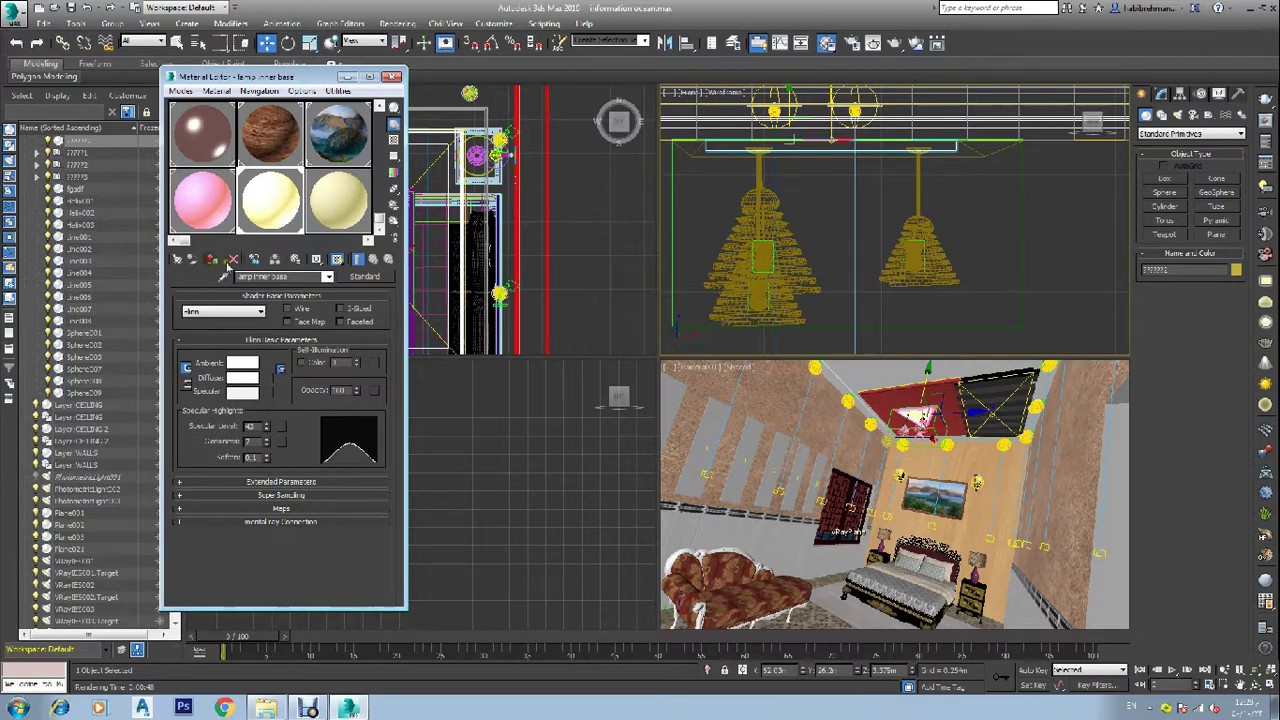
pyautogui.click(391, 77)
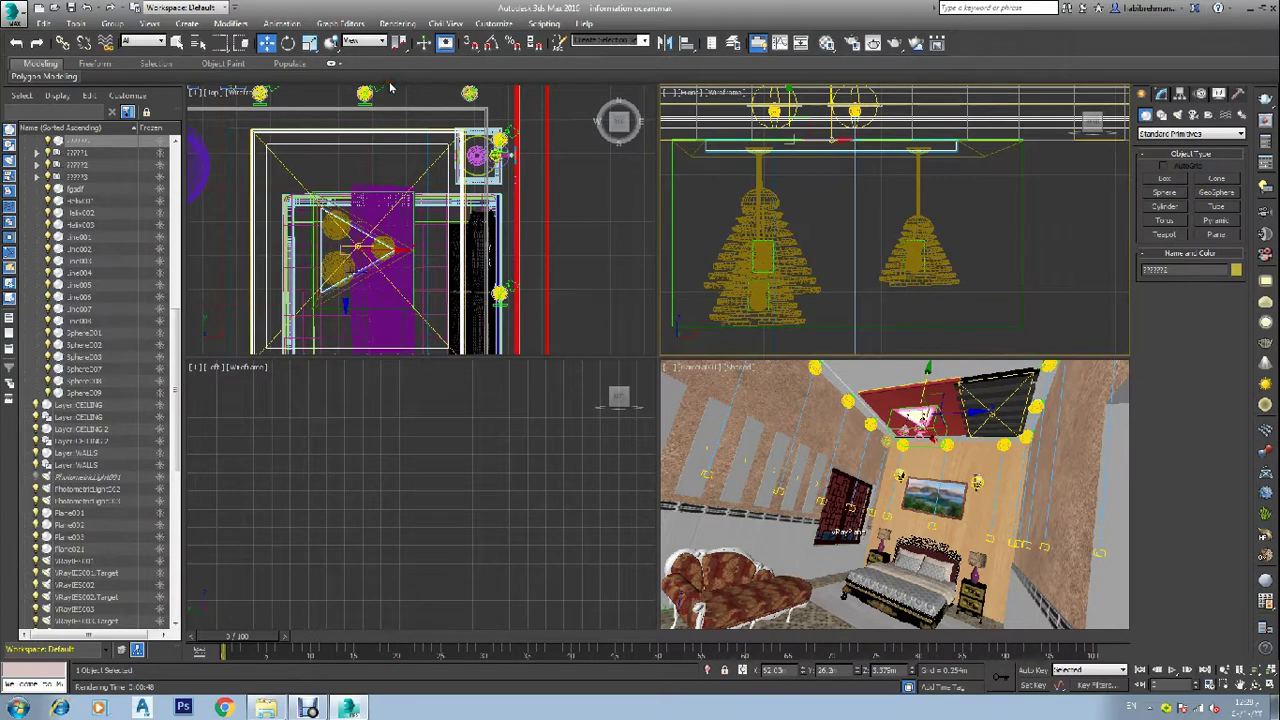
pyautogui.click(826, 43)
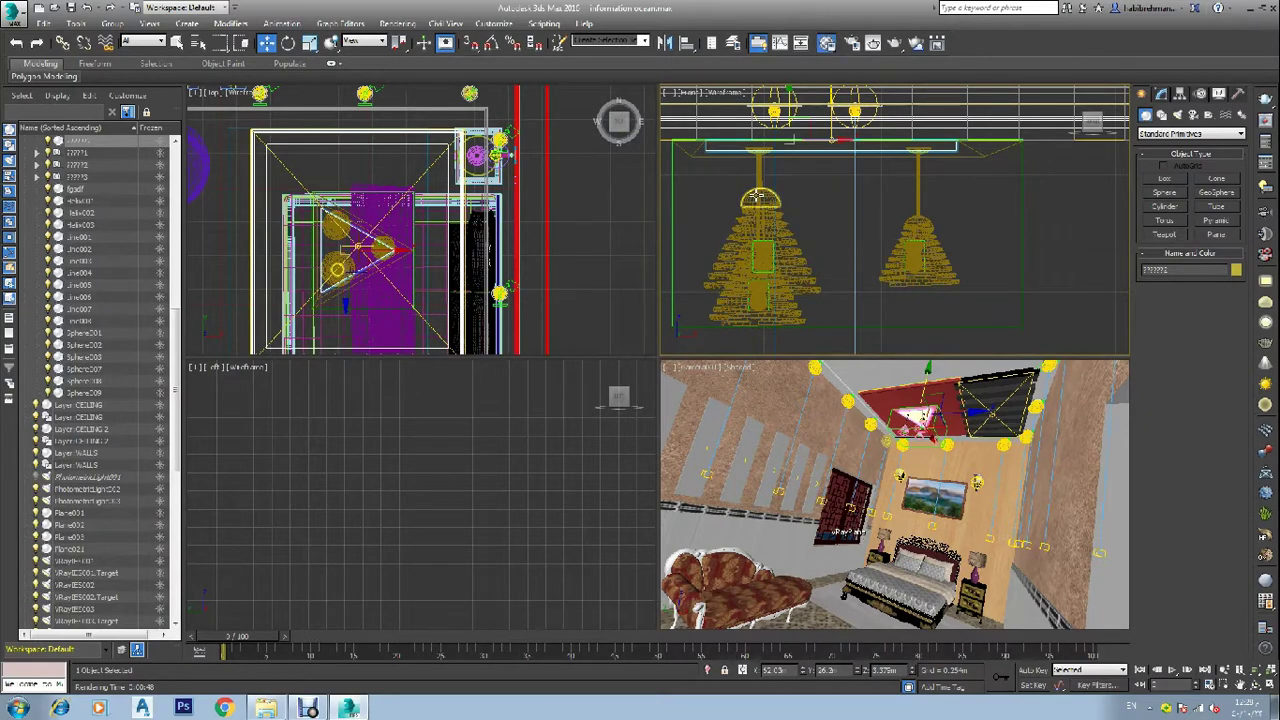
pyautogui.click(393, 78)
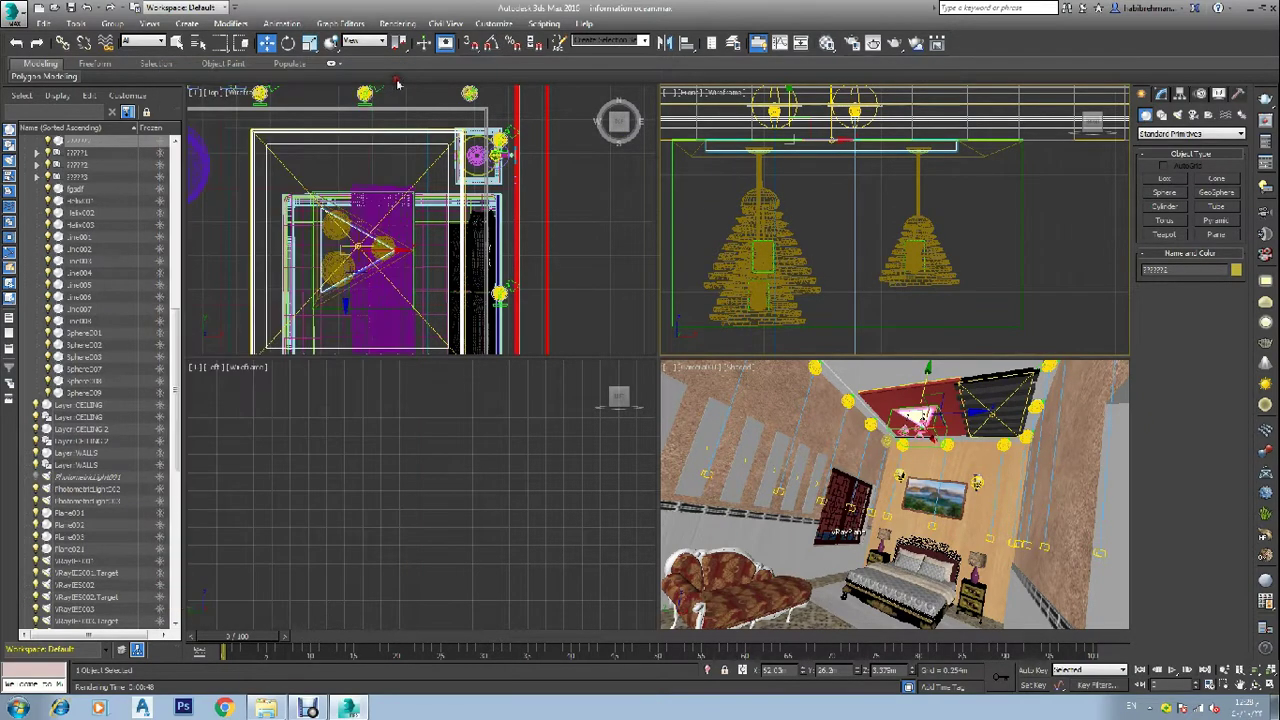
# Step: Select the suspension wires of the hanging light together in the Front view
pyautogui.click(693, 224)
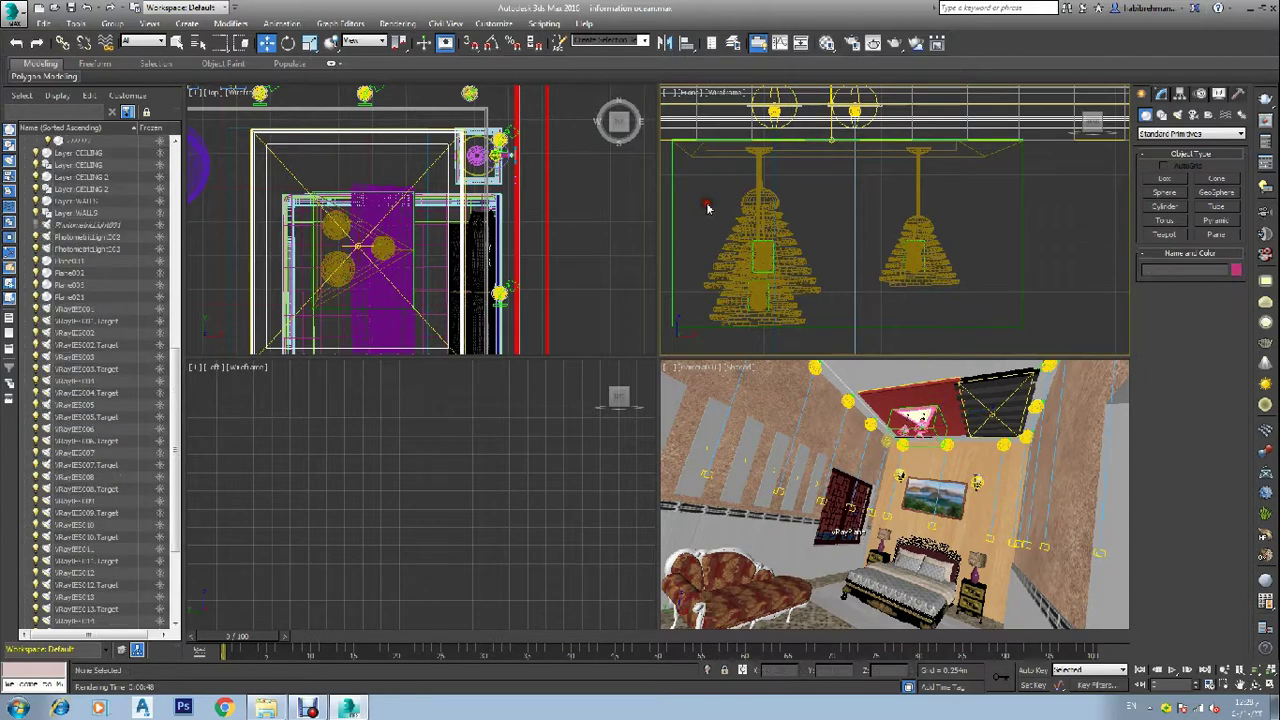
pyautogui.click(759, 176)
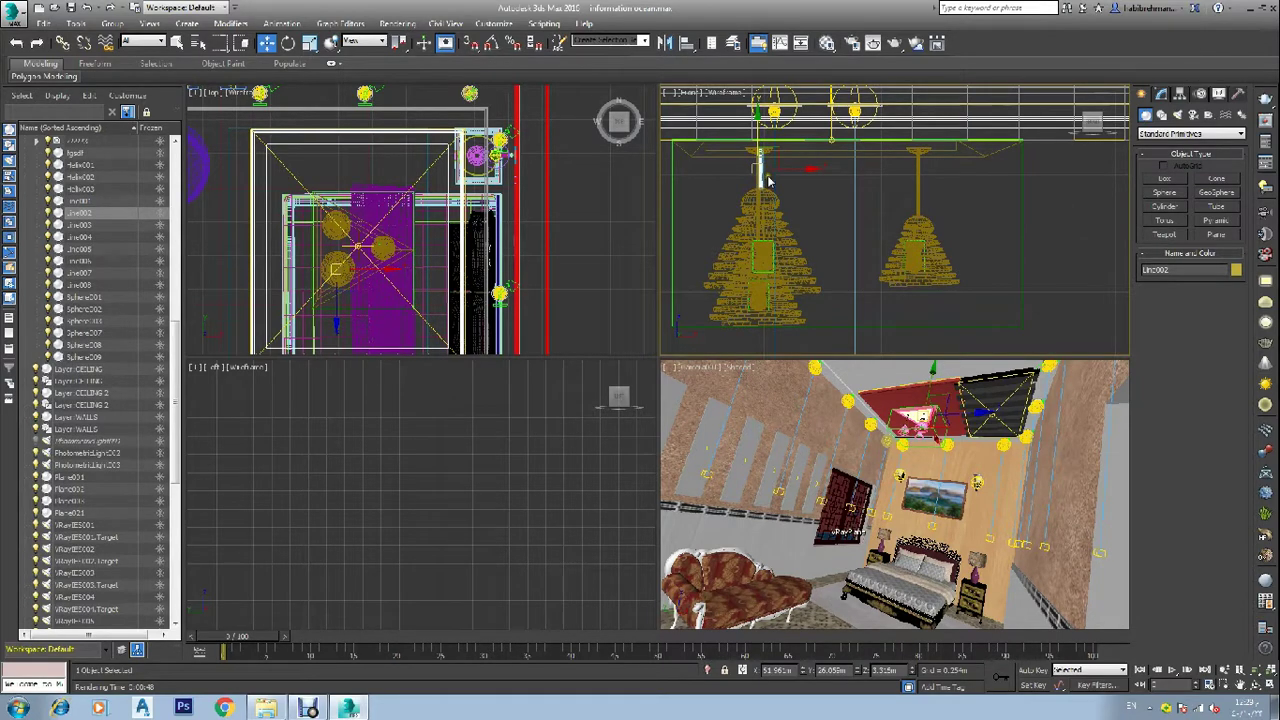
pyautogui.click(793, 185)
pyautogui.click(758, 172)
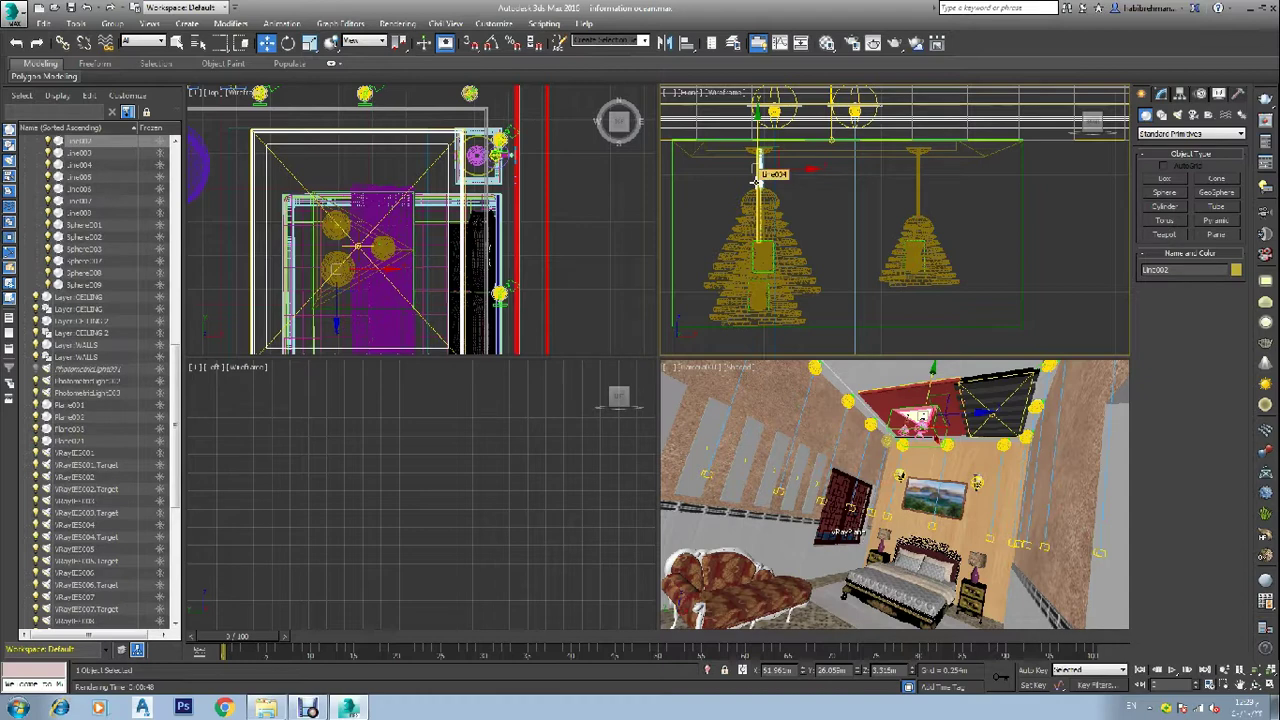
pyautogui.keyDown('ctrl'); pyautogui.click(757, 179); pyautogui.keyUp('ctrl')
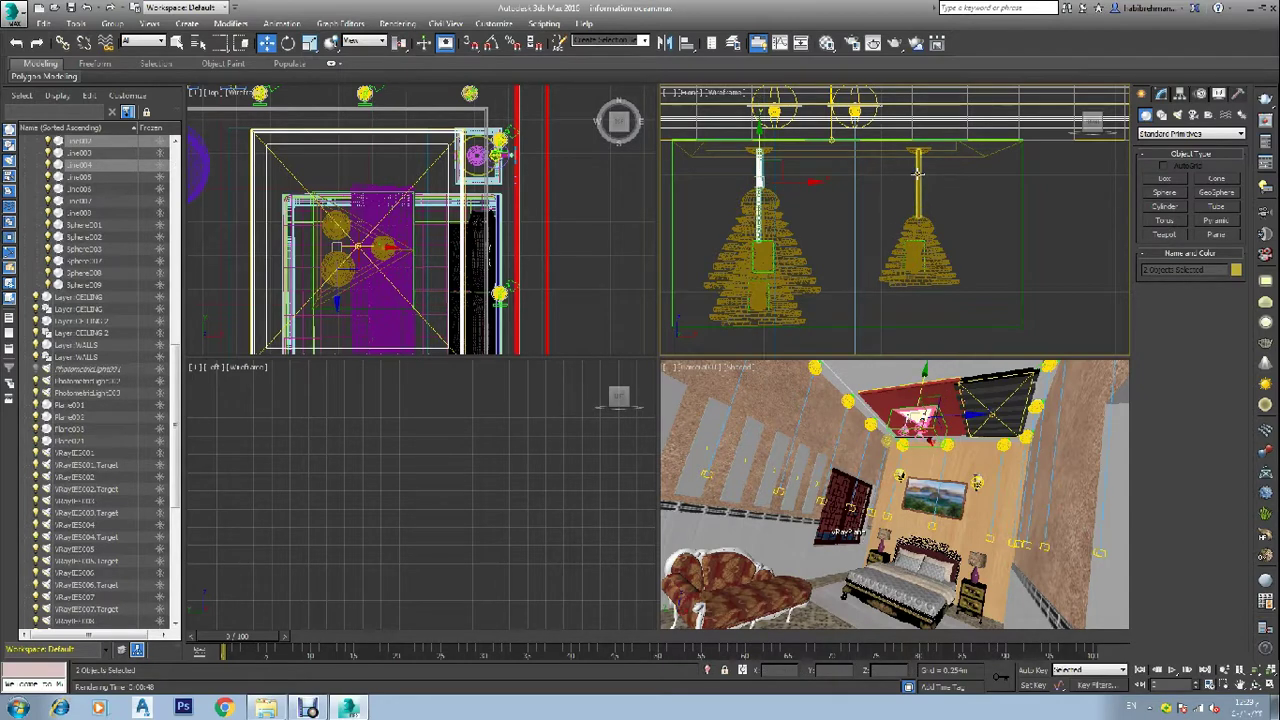
# Step: Name an unused material slot "wire" for the selected suspension wires and set its ambient and diffuse colours to black
pyautogui.press('m')
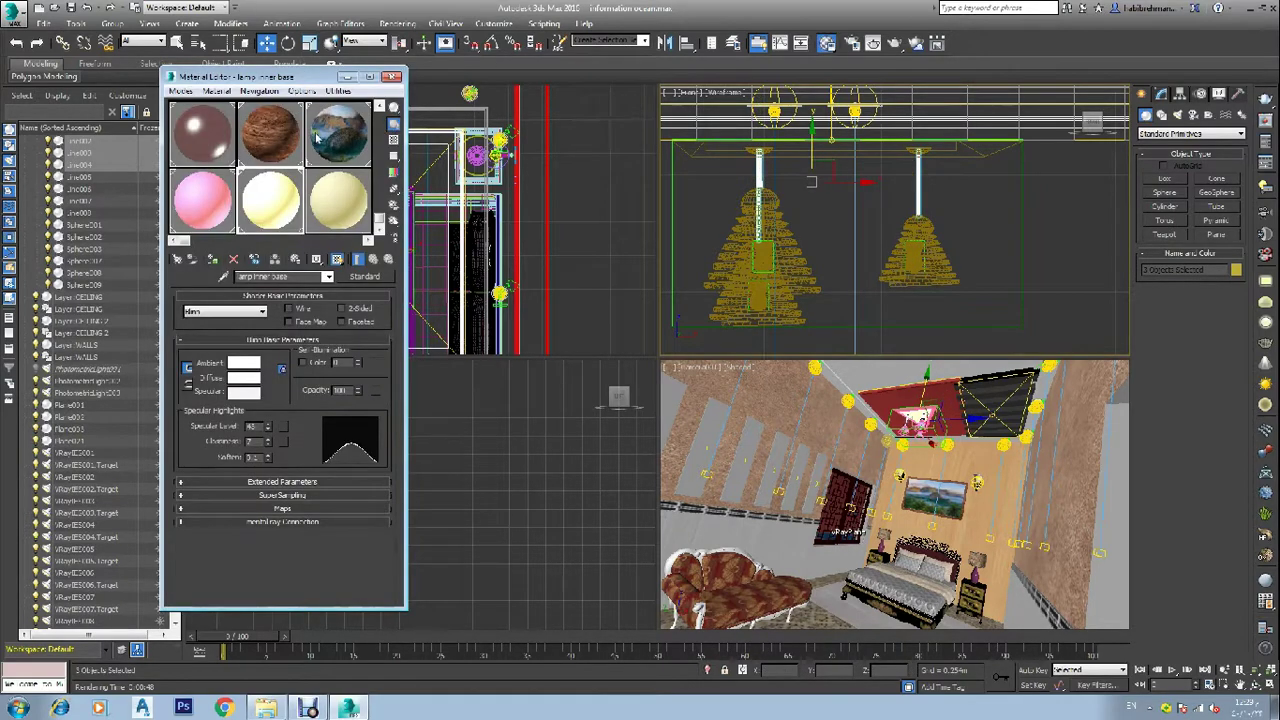
pyautogui.click(337, 205)
pyautogui.moveTo(278, 276); pyautogui.dragTo(88, 292)
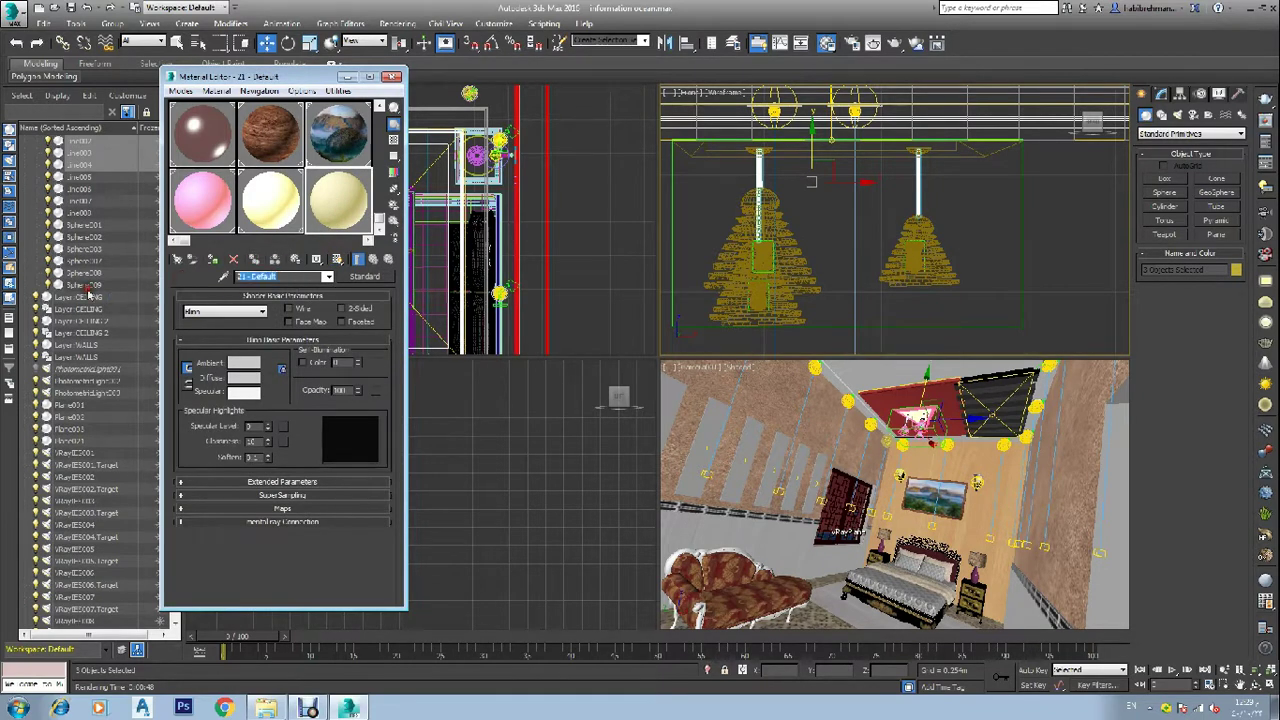
pyautogui.write('wire')
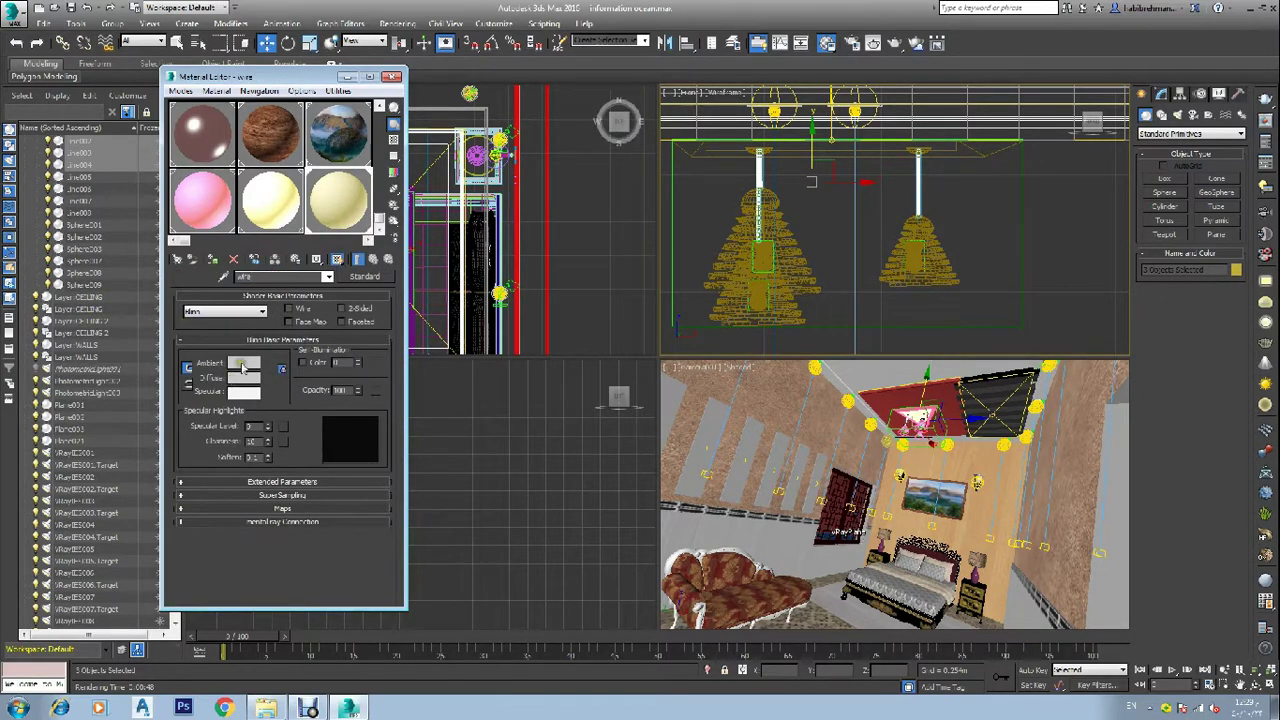
pyautogui.click(241, 364)
pyautogui.moveTo(383, 116); pyautogui.dragTo(385, 86)
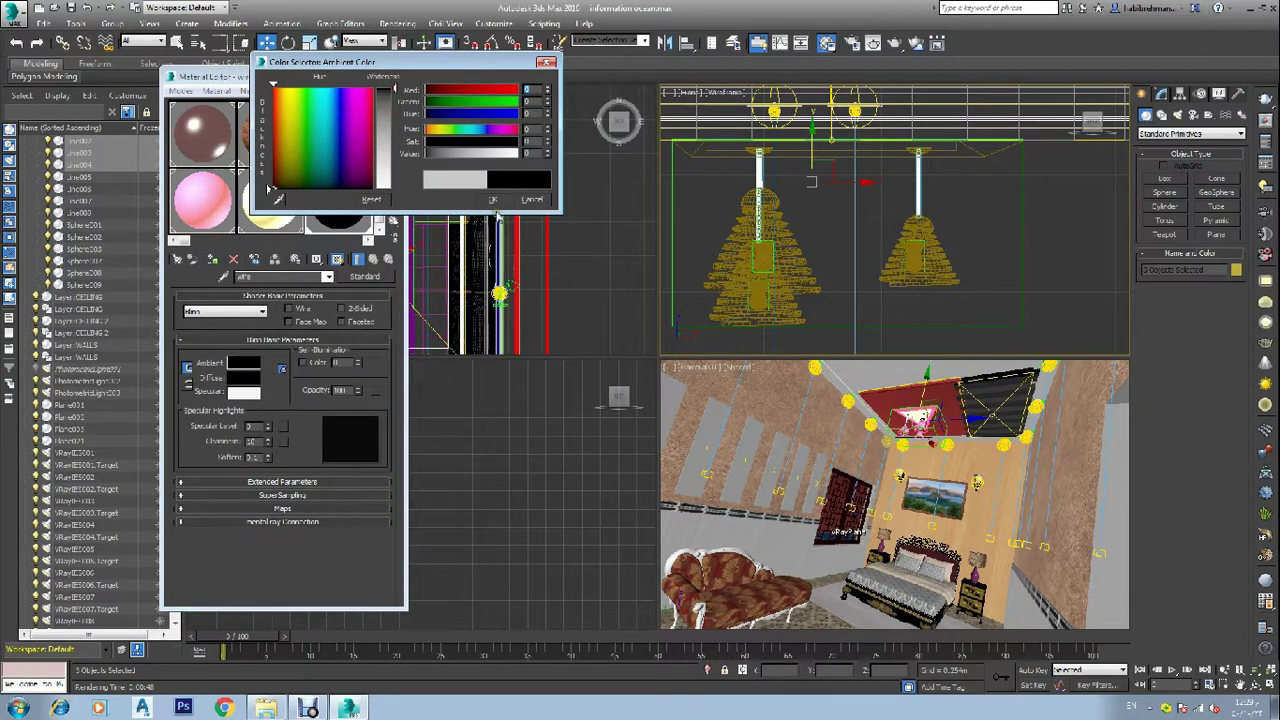
pyautogui.click(492, 199)
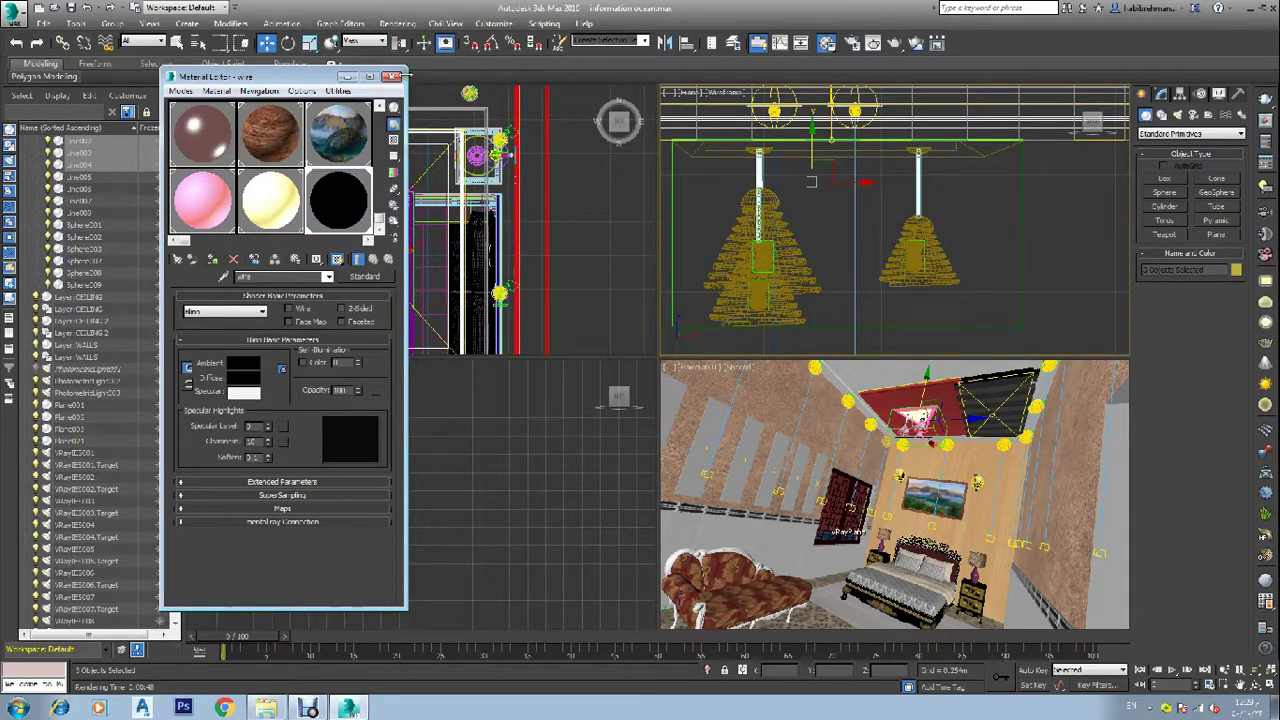
pyautogui.click(762, 150)
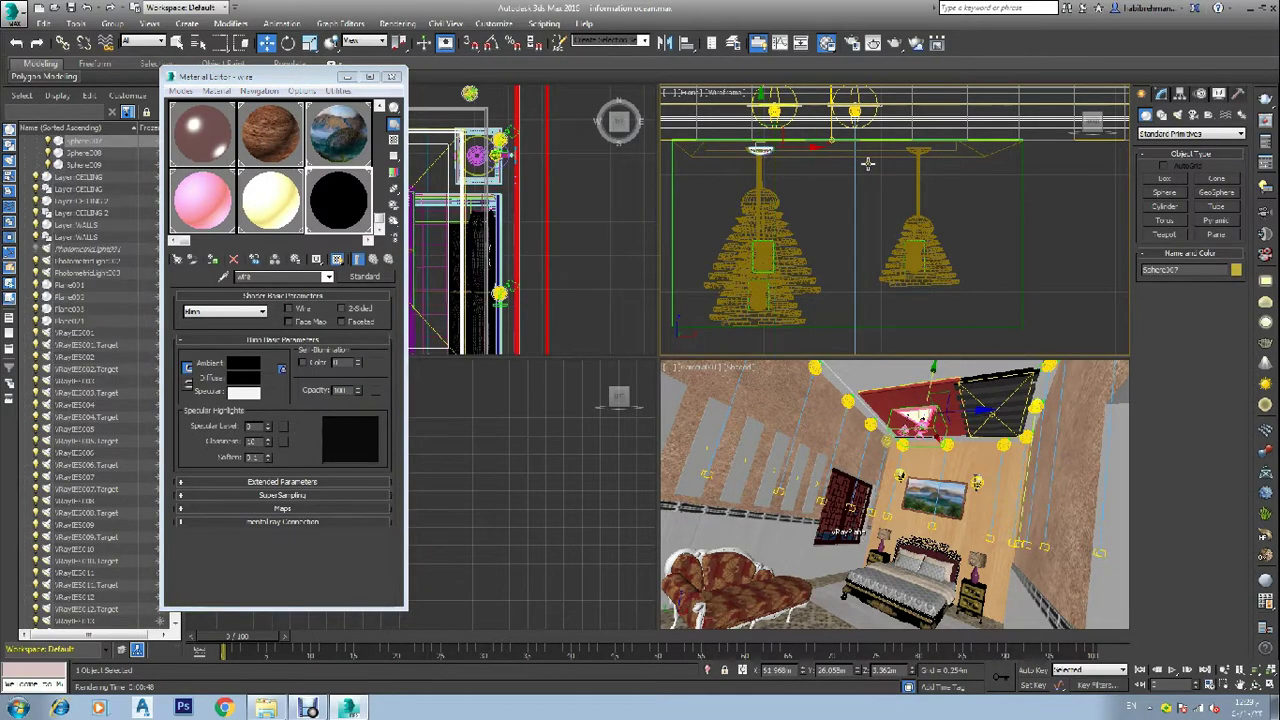
pyautogui.keyDown('ctrl'); pyautogui.click(918, 151); pyautogui.keyUp('ctrl')
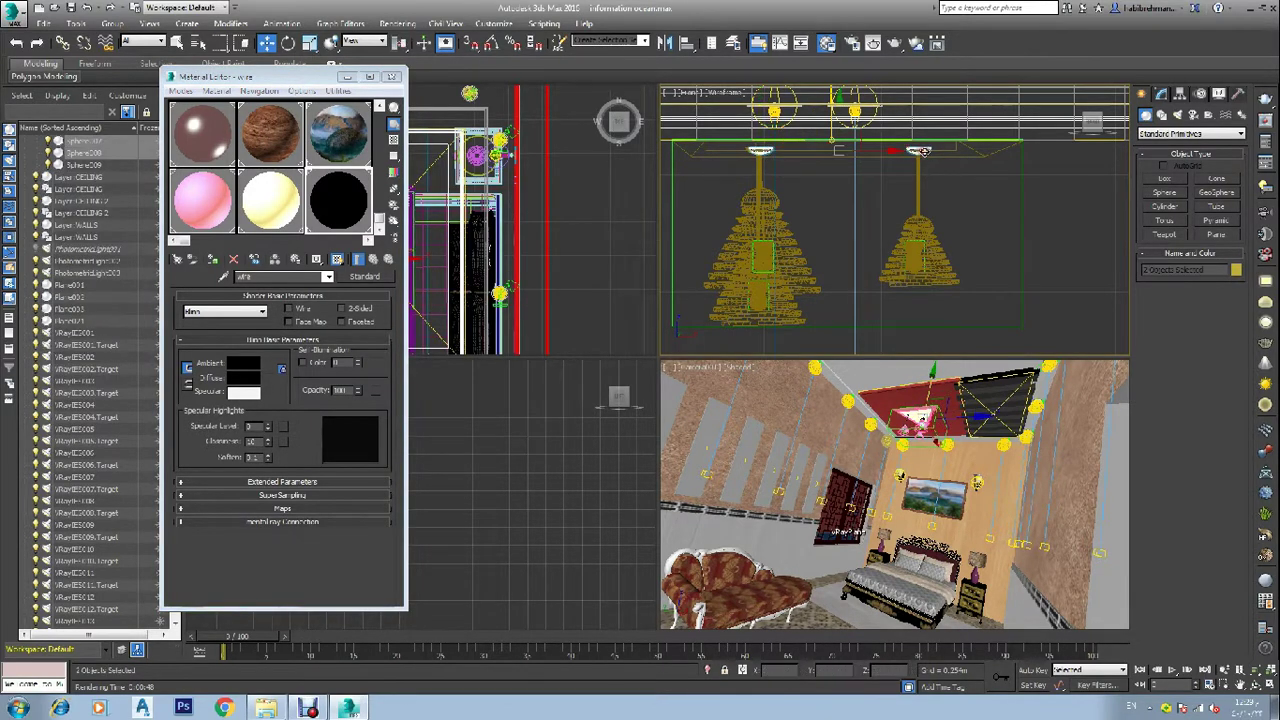
pyautogui.keyDown('ctrl'); pyautogui.click(916, 220); pyautogui.keyUp('ctrl')
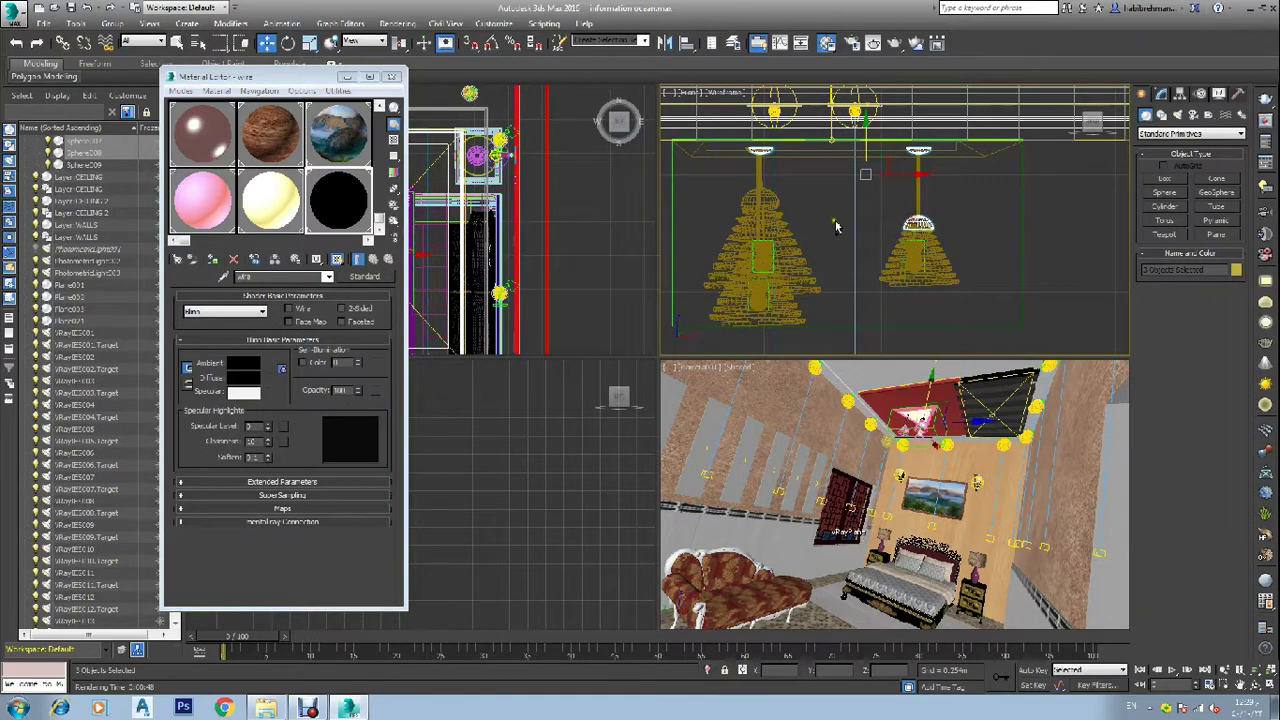
pyautogui.keyDown('ctrl'); pyautogui.click(764, 198); pyautogui.keyUp('ctrl')
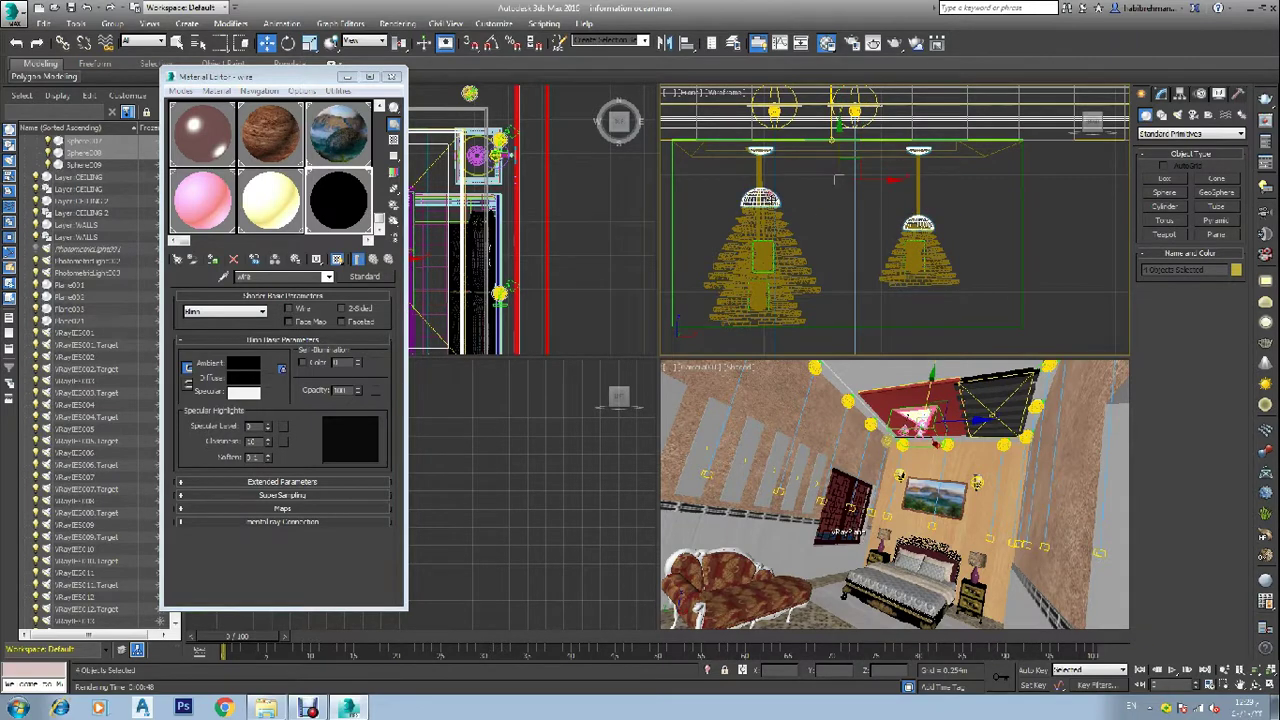
pyautogui.keyDown('ctrl'); pyautogui.click(763, 249); pyautogui.keyUp('ctrl')
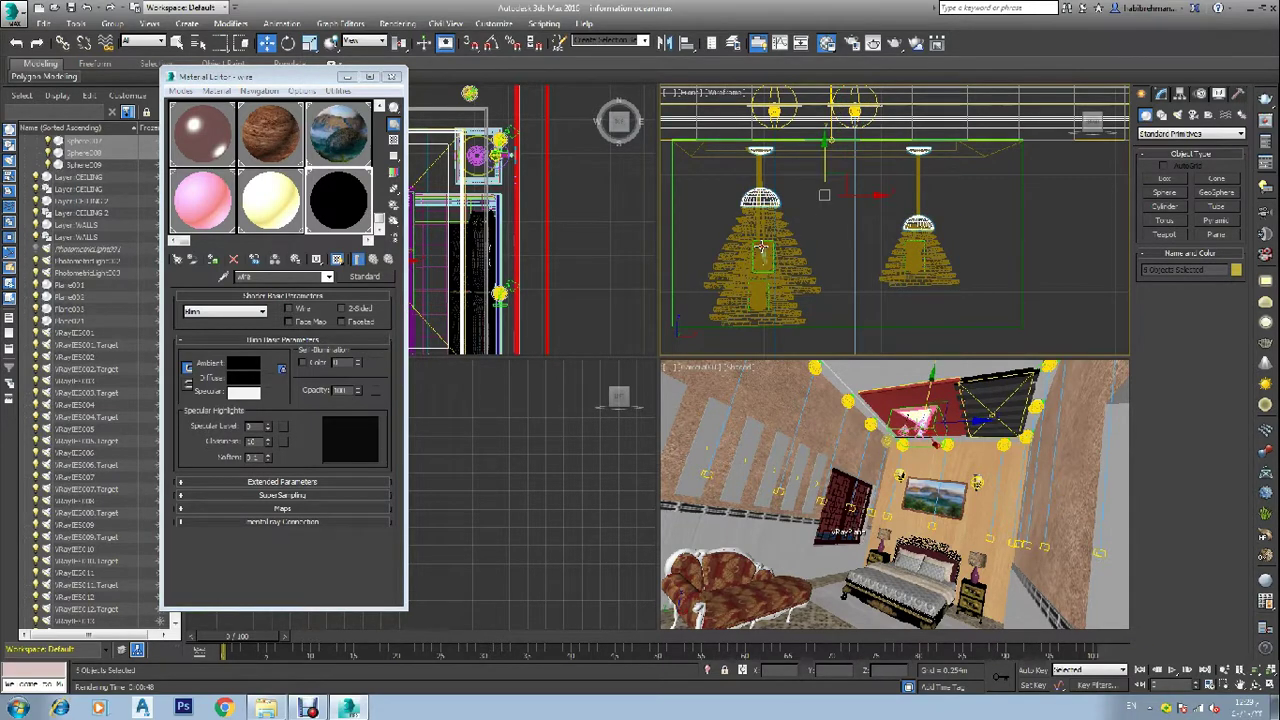
pyautogui.click(823, 229)
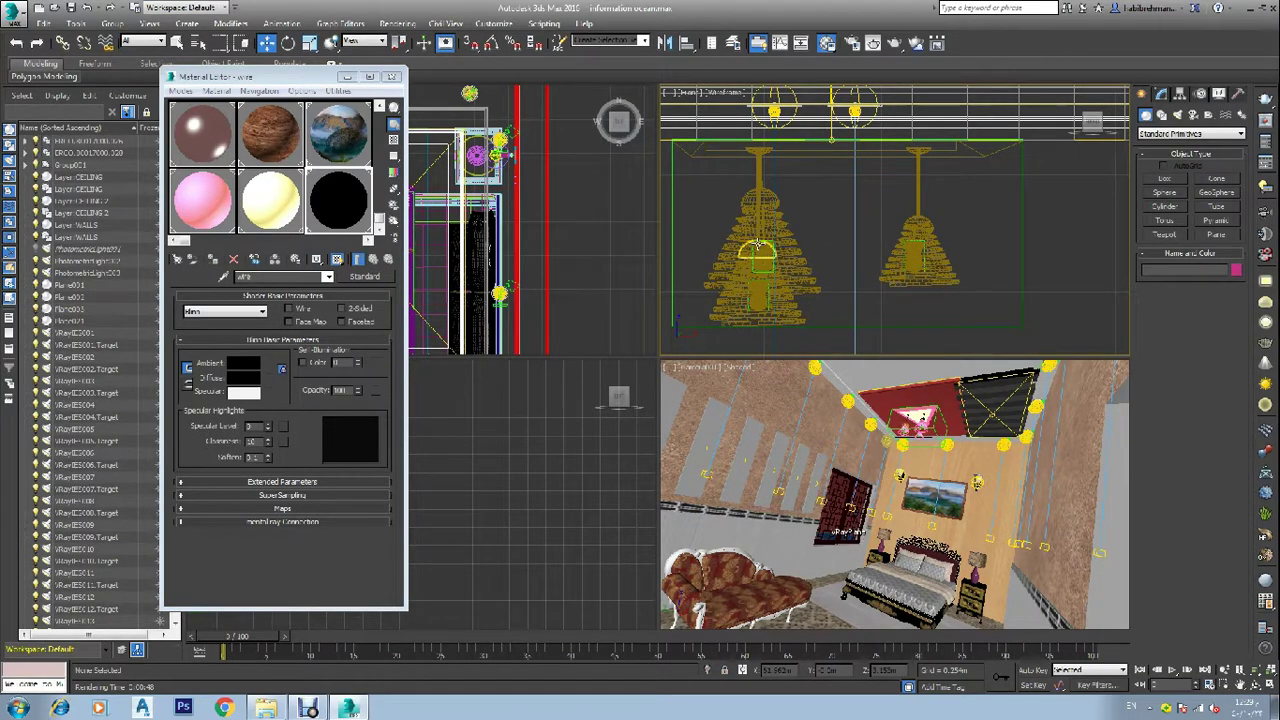
# Step: Select the three dome caps of the hanging lamps, apply the wire material to them, and close the Material Editor
pyautogui.click(759, 245)
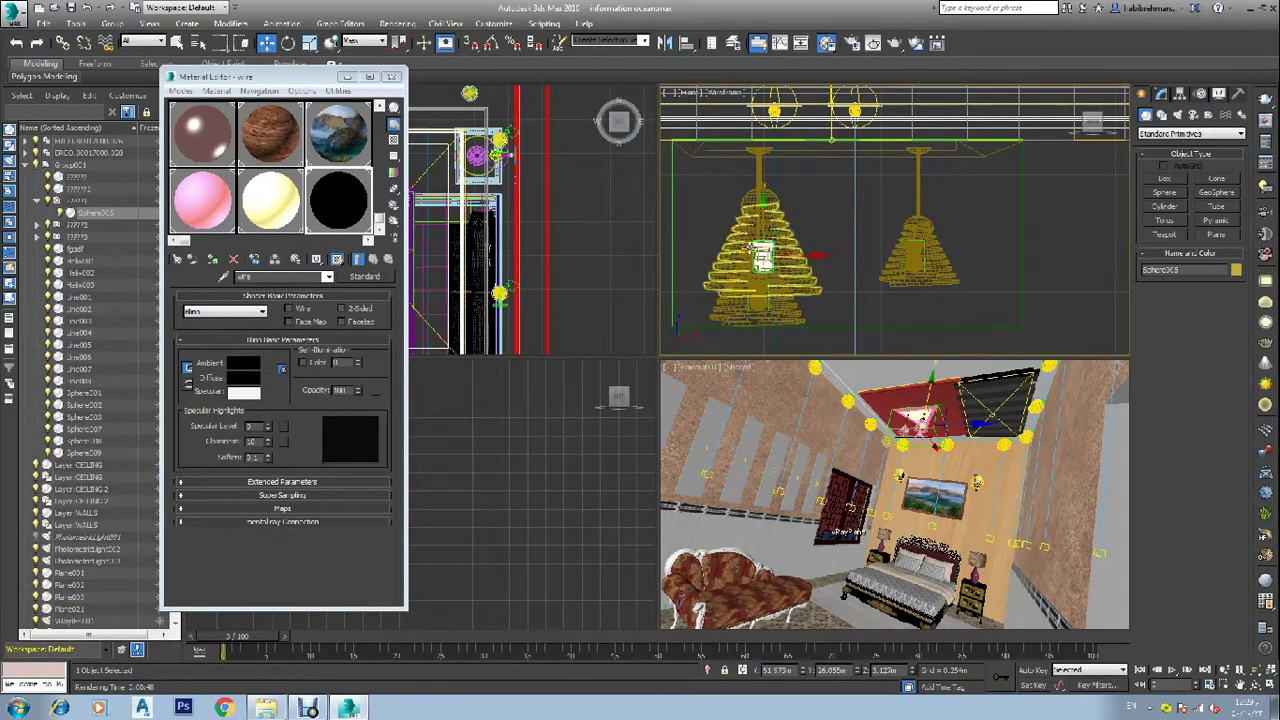
pyautogui.click(746, 249)
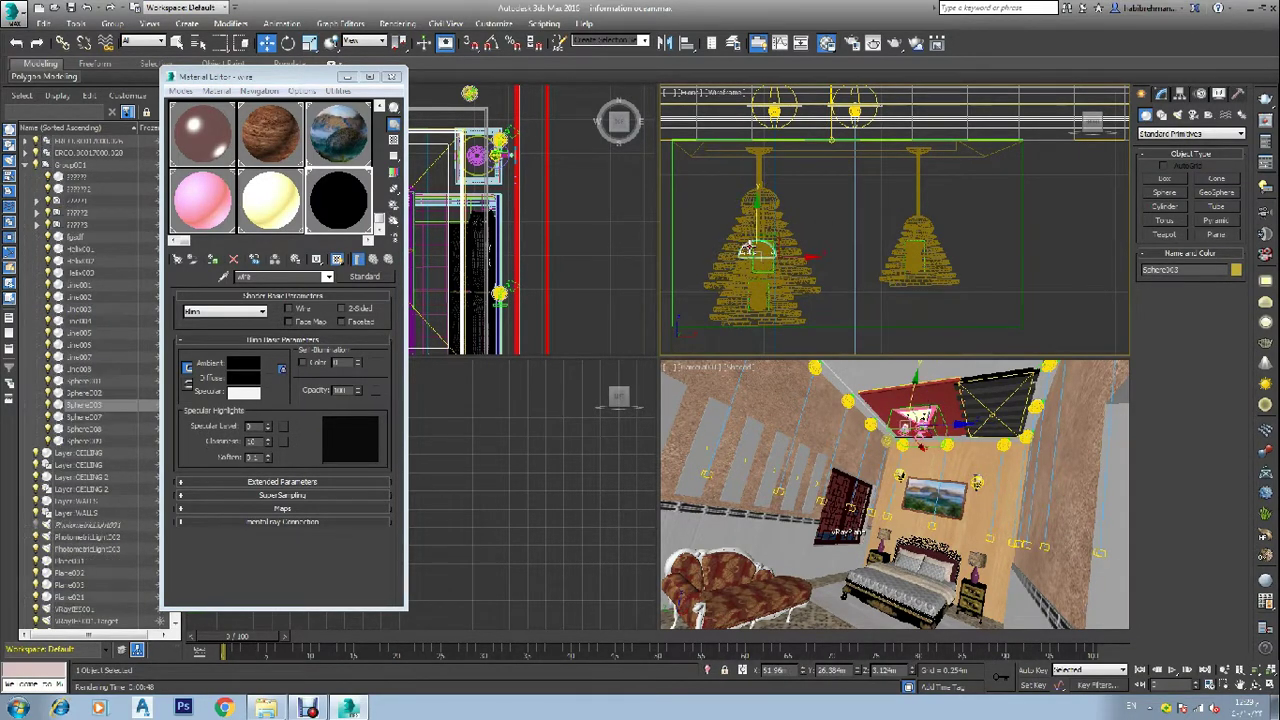
pyautogui.keyDown('ctrl'); pyautogui.click(765, 197); pyautogui.keyUp('ctrl')
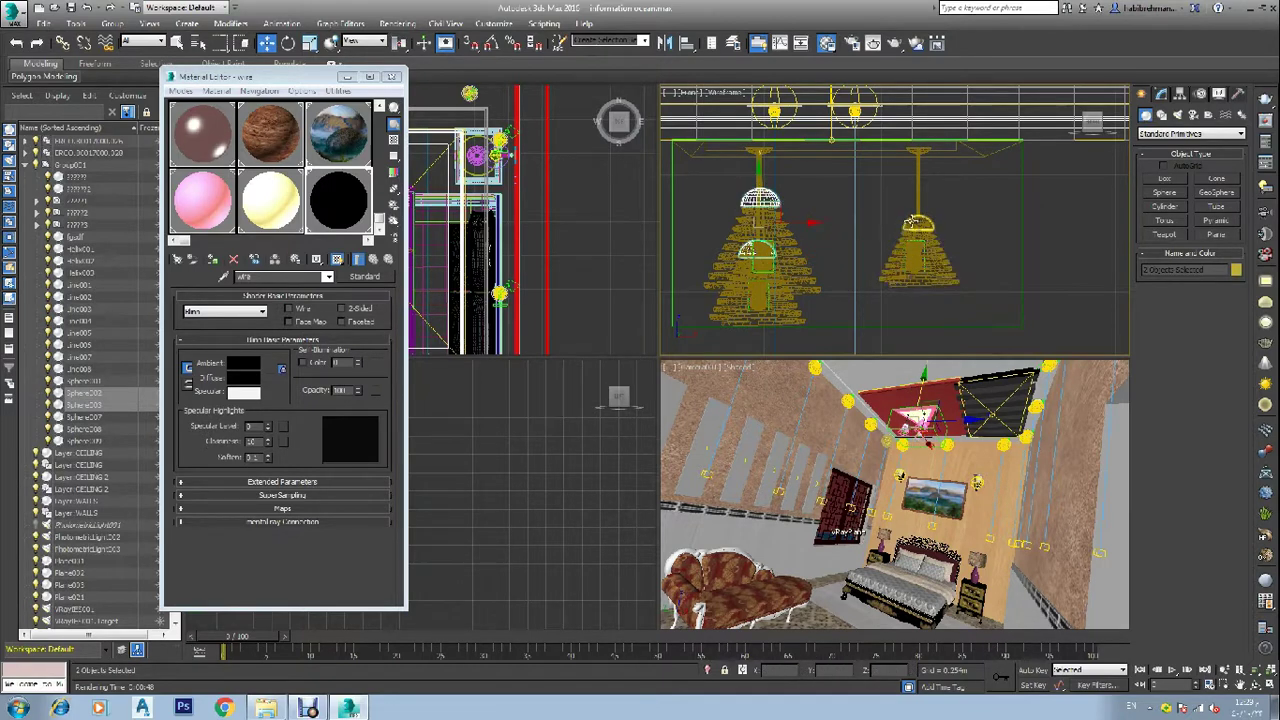
pyautogui.keyDown('ctrl'); pyautogui.click(912, 222); pyautogui.keyUp('ctrl')
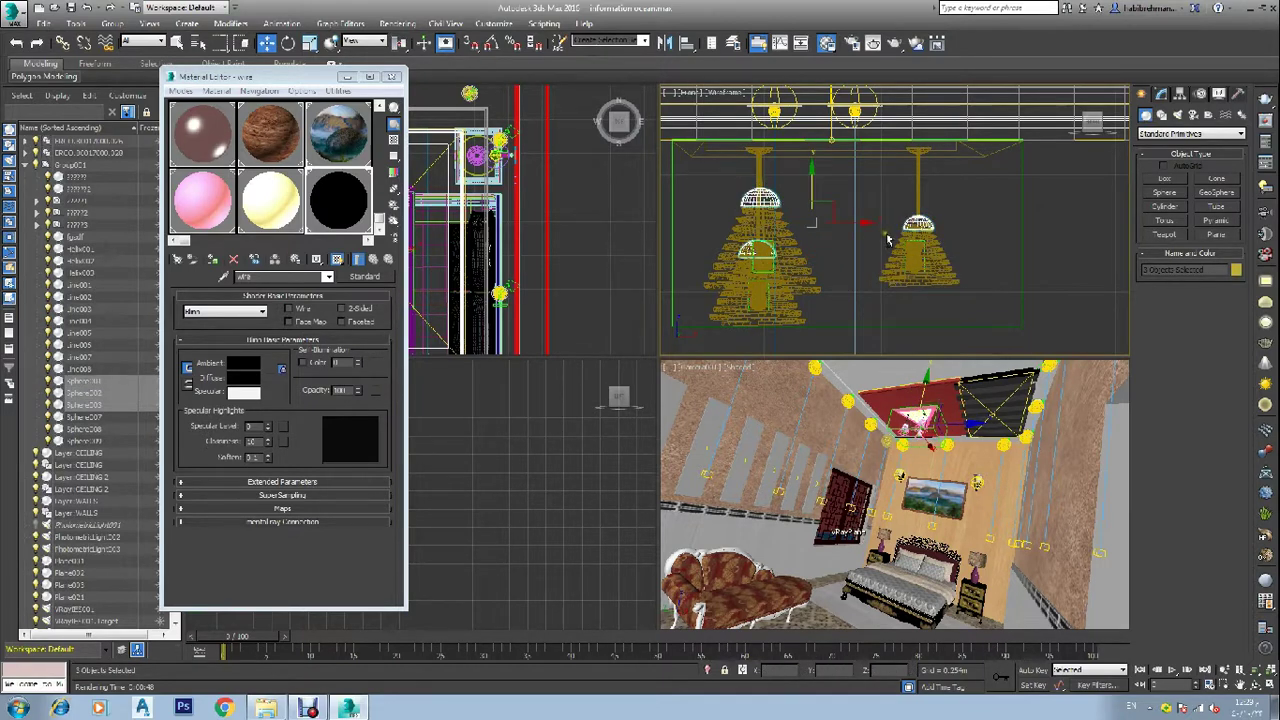
pyautogui.click(211, 259)
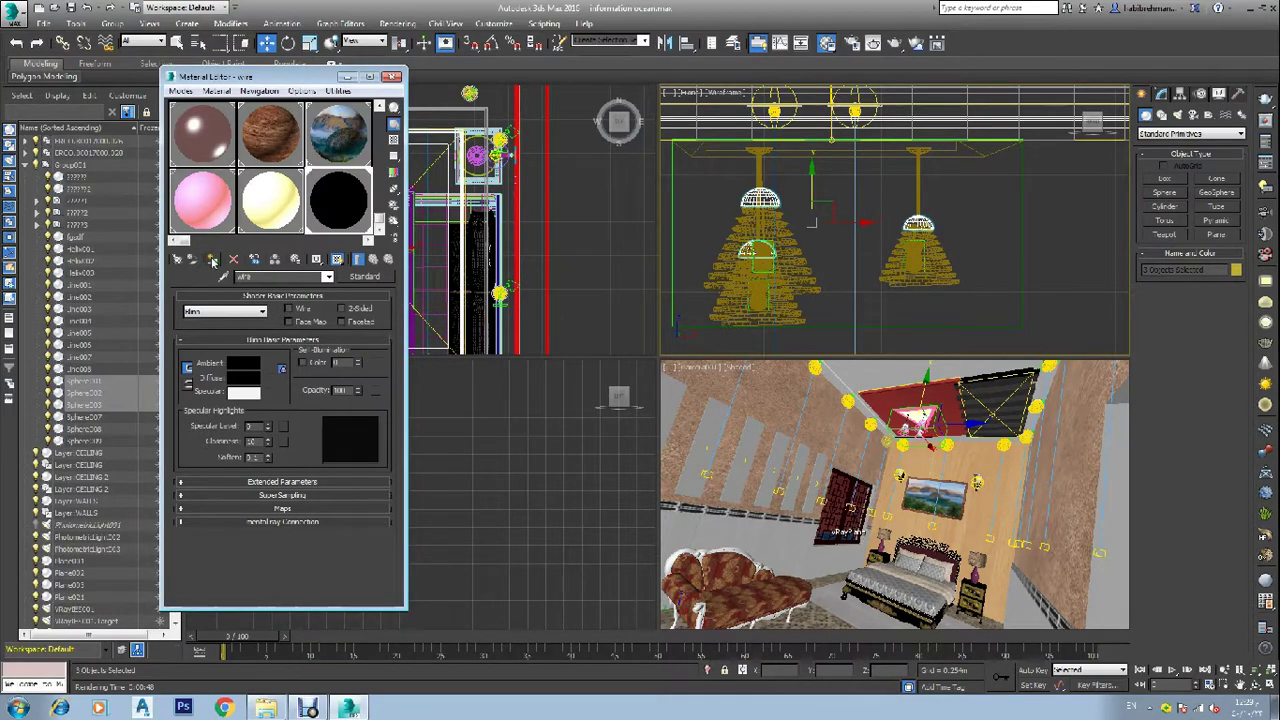
pyautogui.click(393, 78)
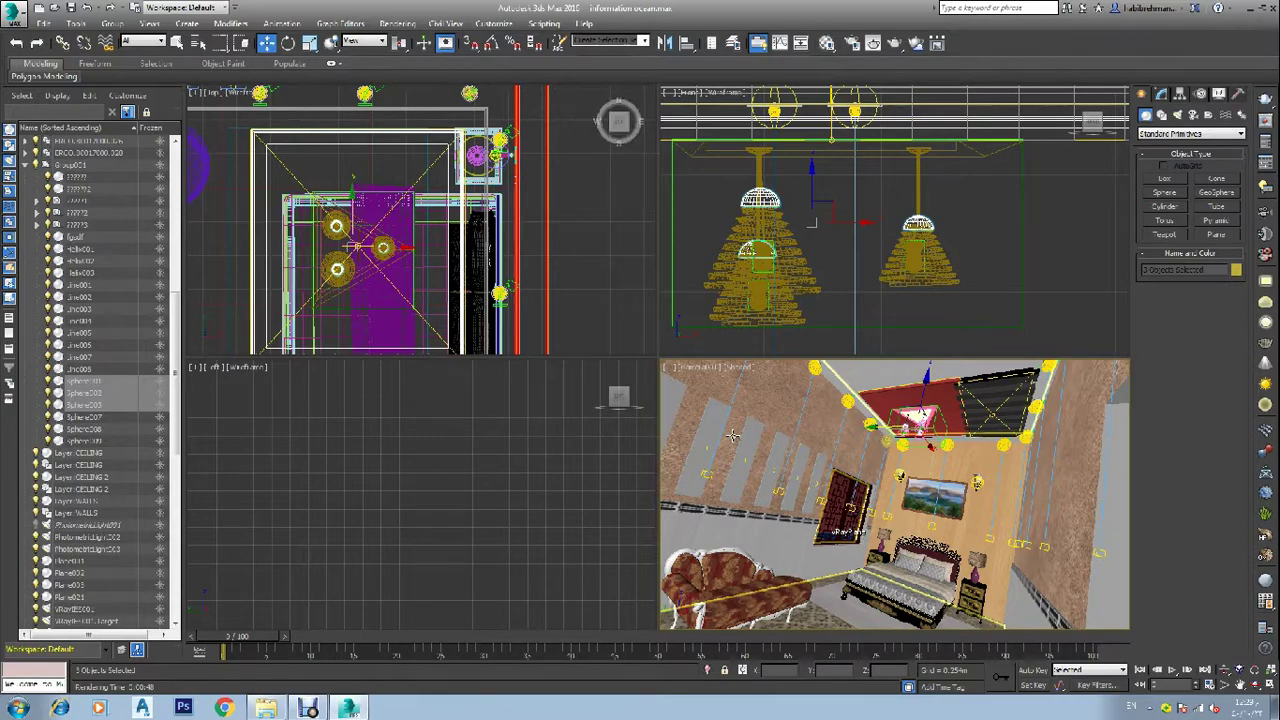
# Step: Render the bedroom's camera view with V-Ray, then close the finished image and the render settings
pyautogui.rightClick(528, 500)
pyautogui.scroll(-5, 528, 502)
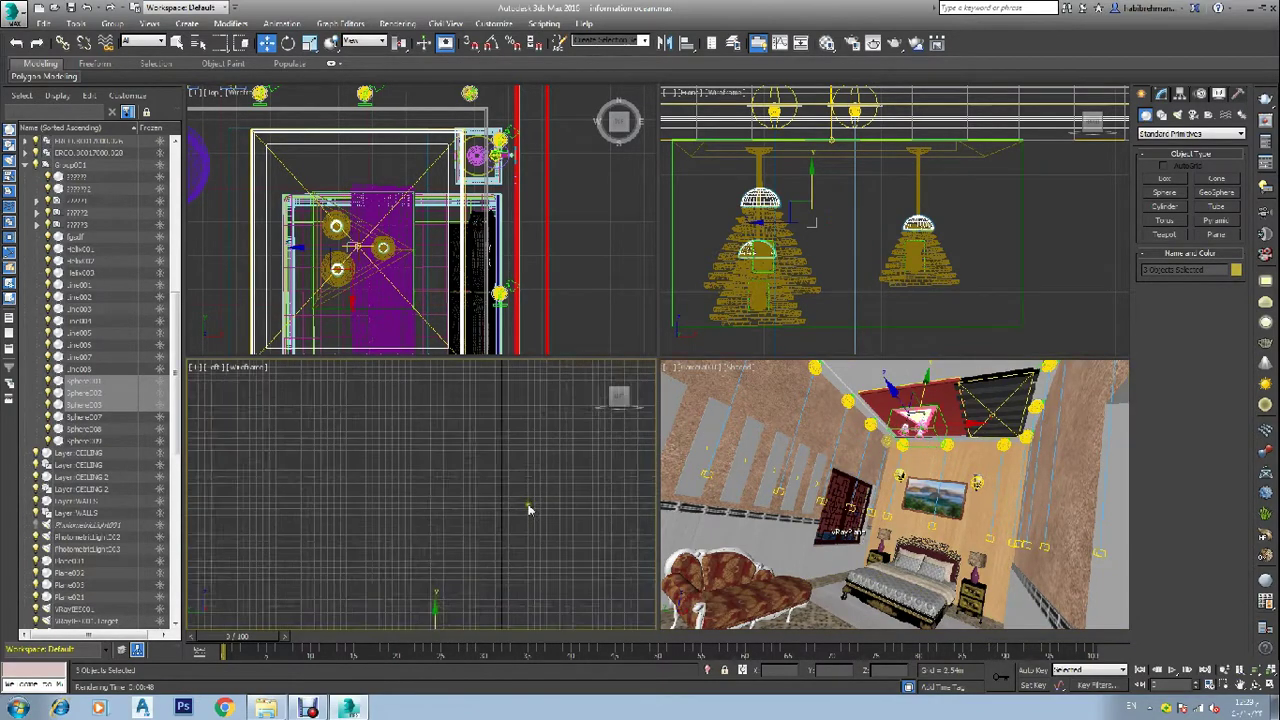
pyautogui.scroll(3, 517, 570)
pyautogui.scroll(2, 418, 536)
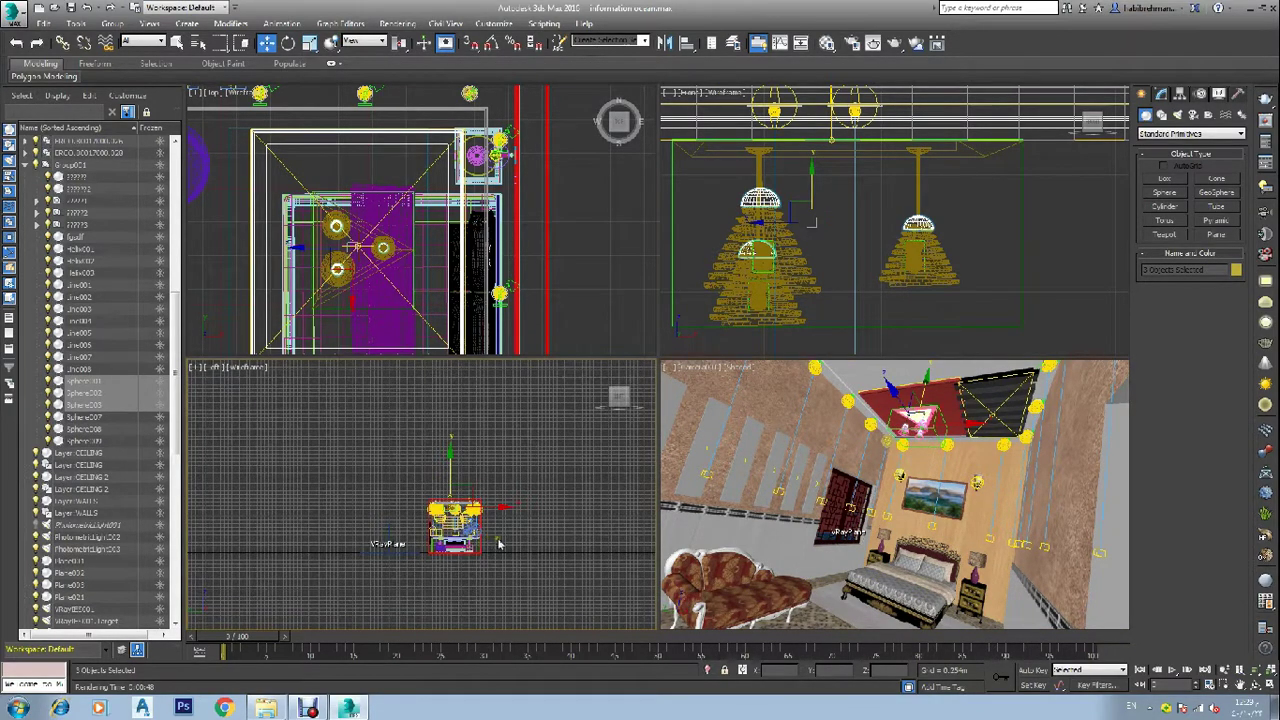
pyautogui.scroll(5, 523, 543)
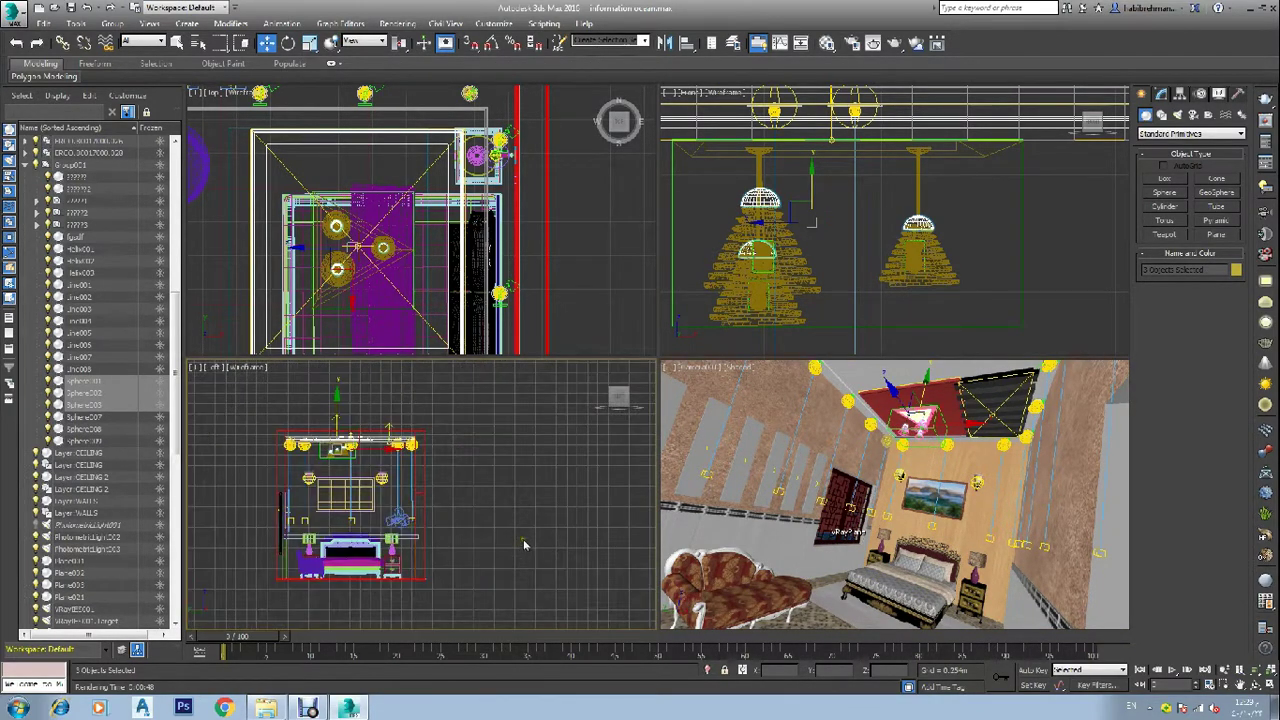
pyautogui.click(779, 470)
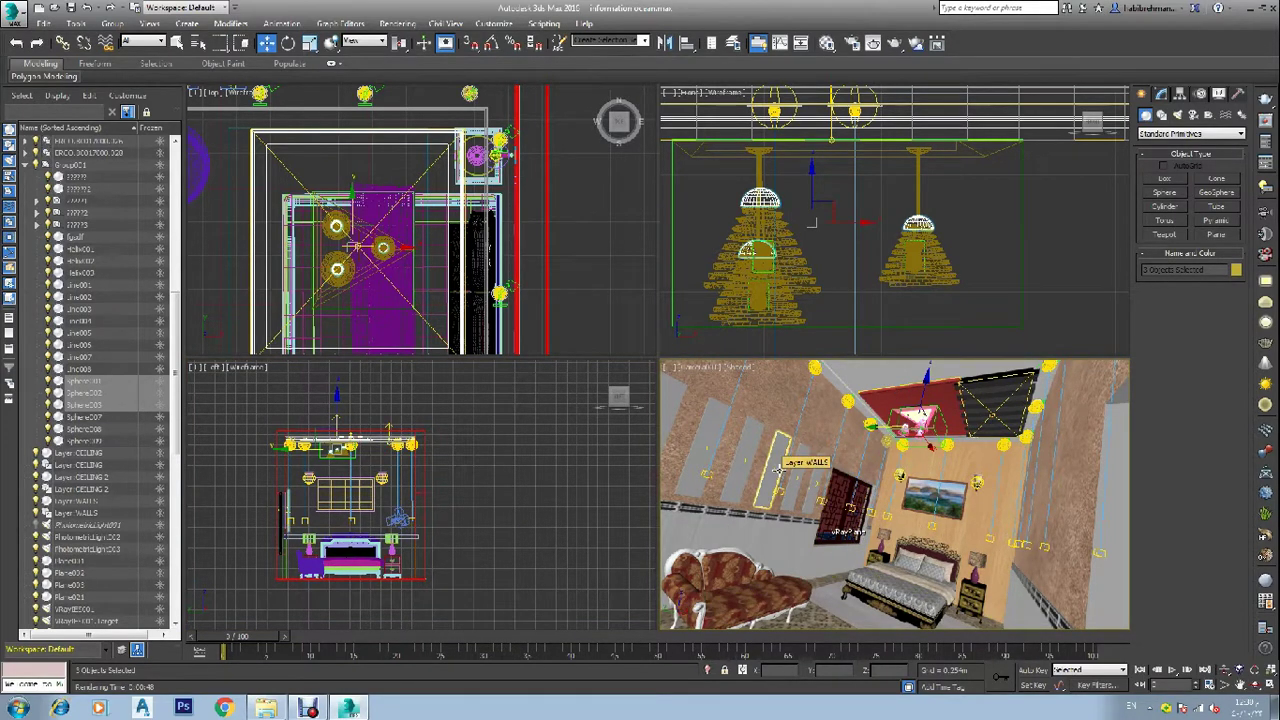
pyautogui.click(851, 43)
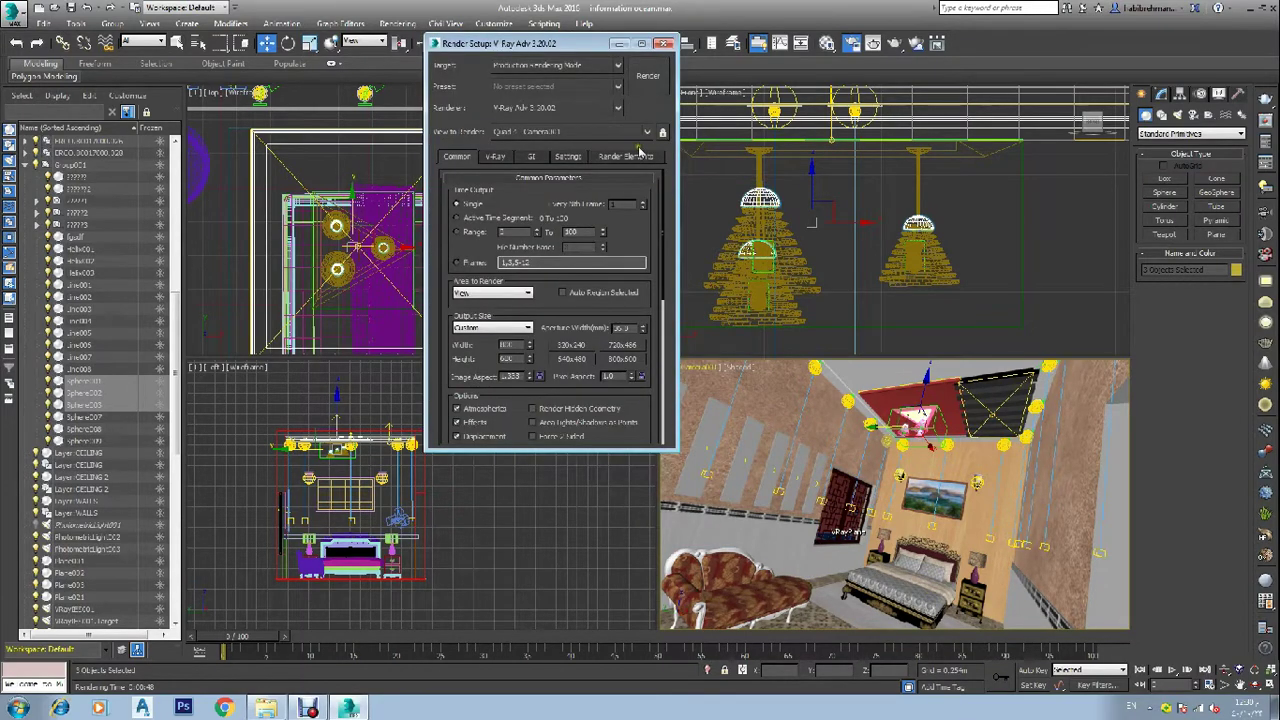
pyautogui.click(638, 80)
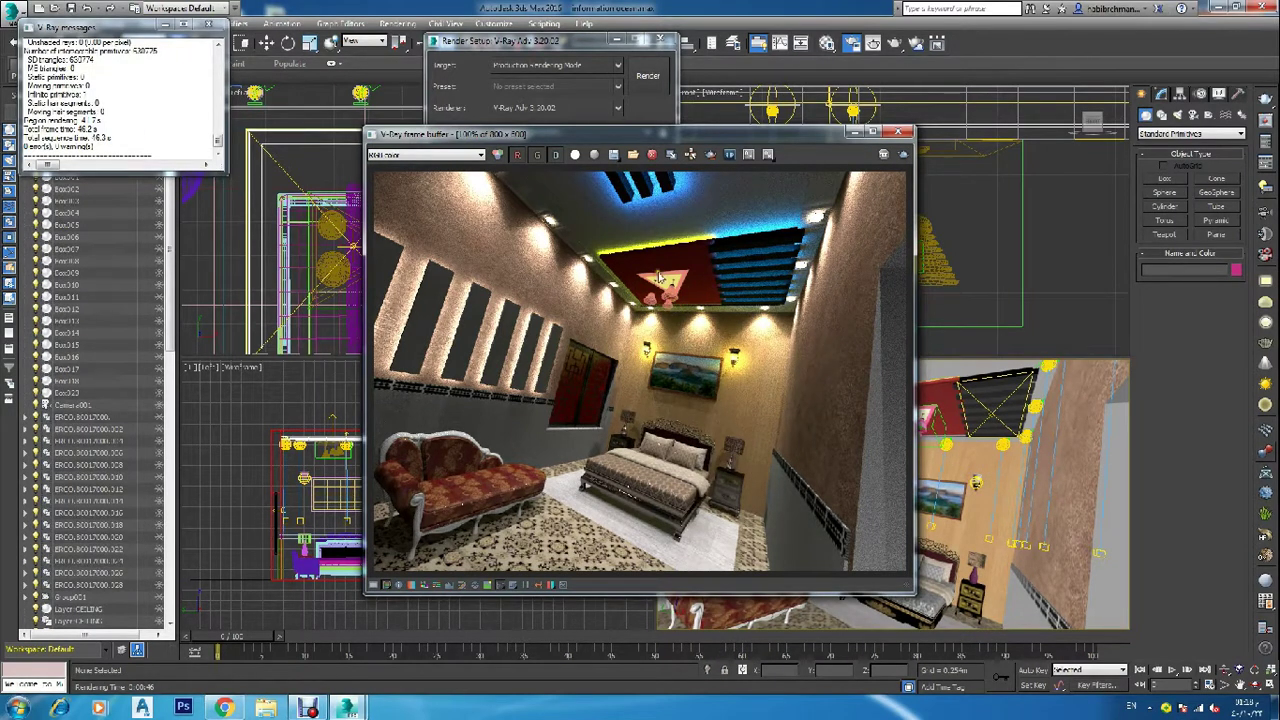
pyautogui.click(898, 132)
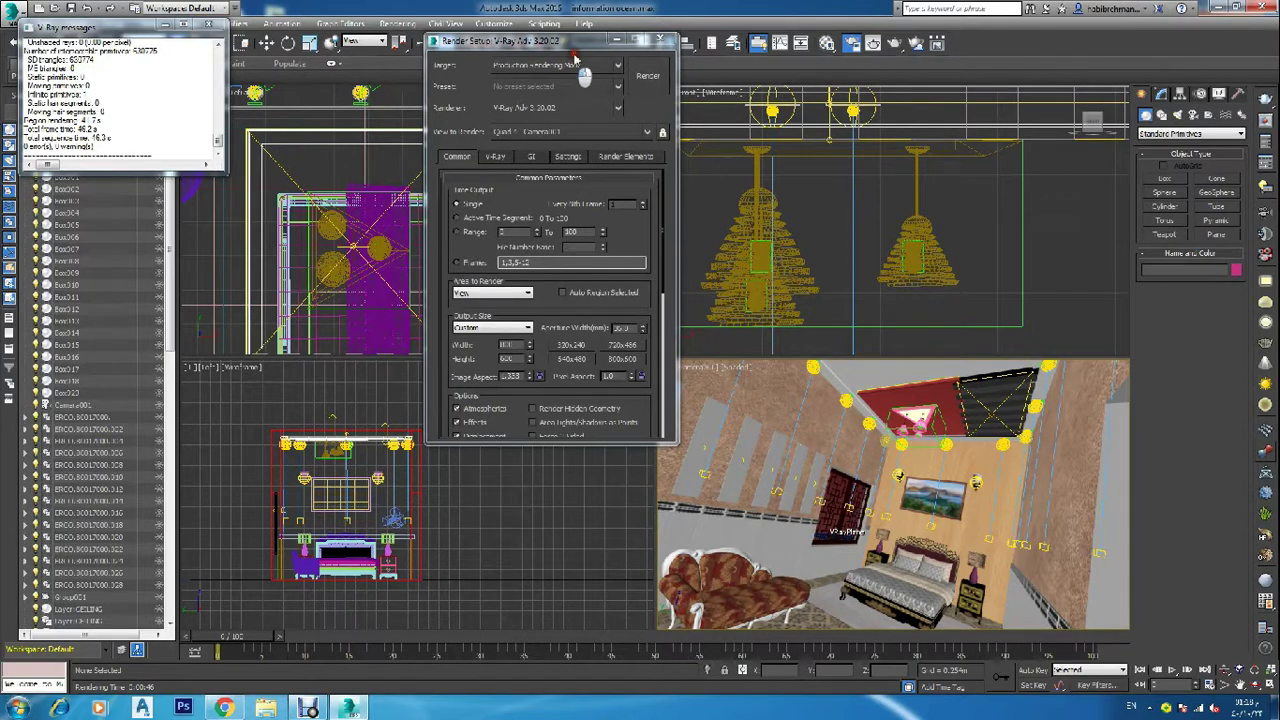
pyautogui.click(659, 41)
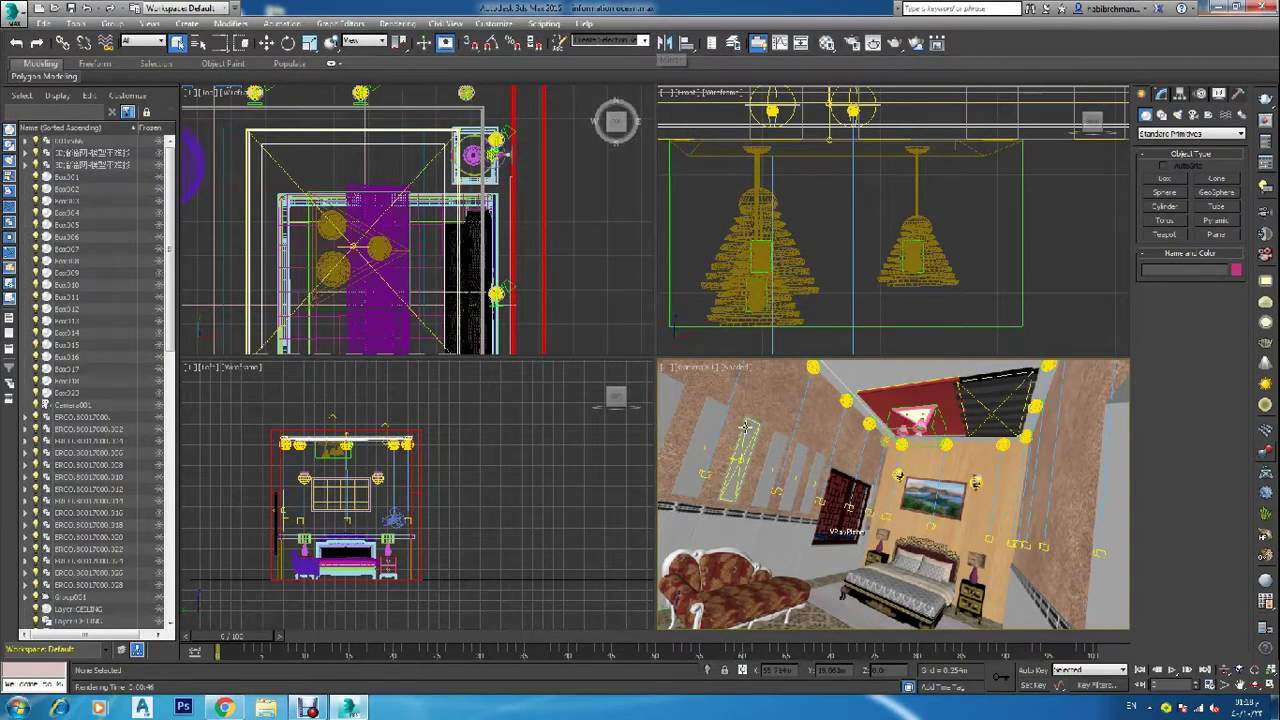
# Step: Change the lamp material's ambient and diffuse colours from pink to a dark olive yellow
pyautogui.press('m')
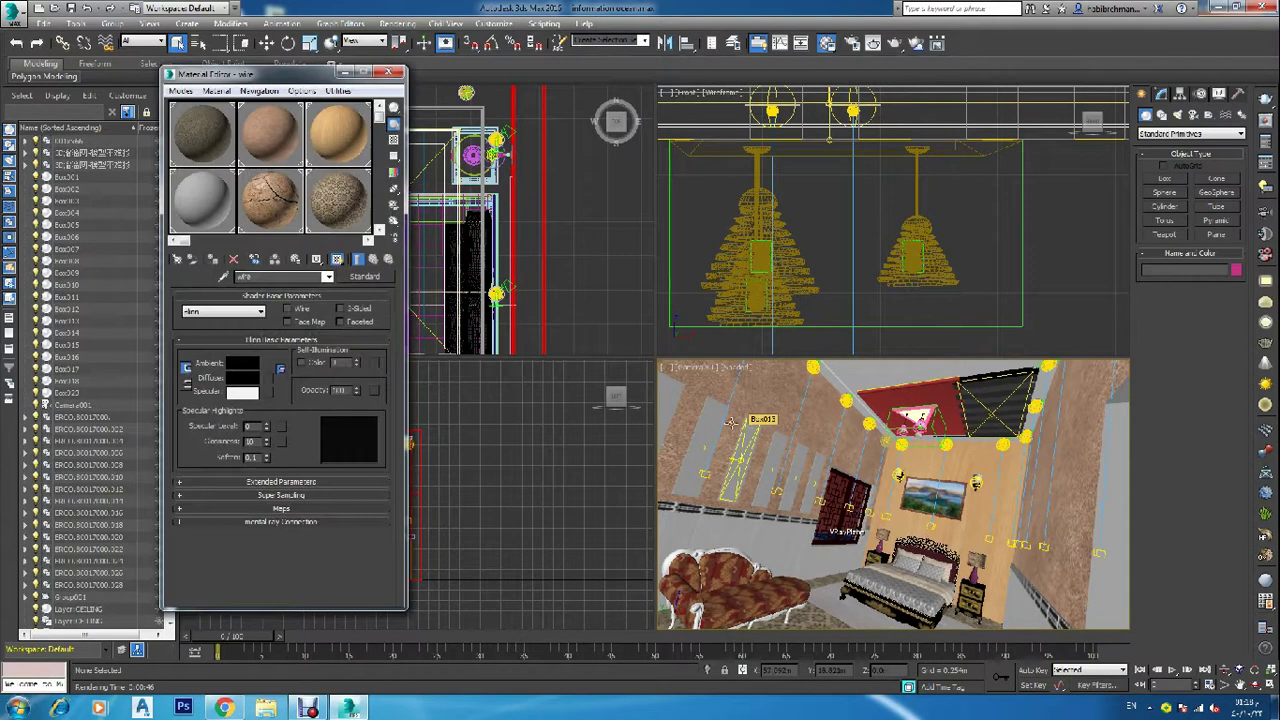
pyautogui.press('F3')
pyautogui.press('F3')
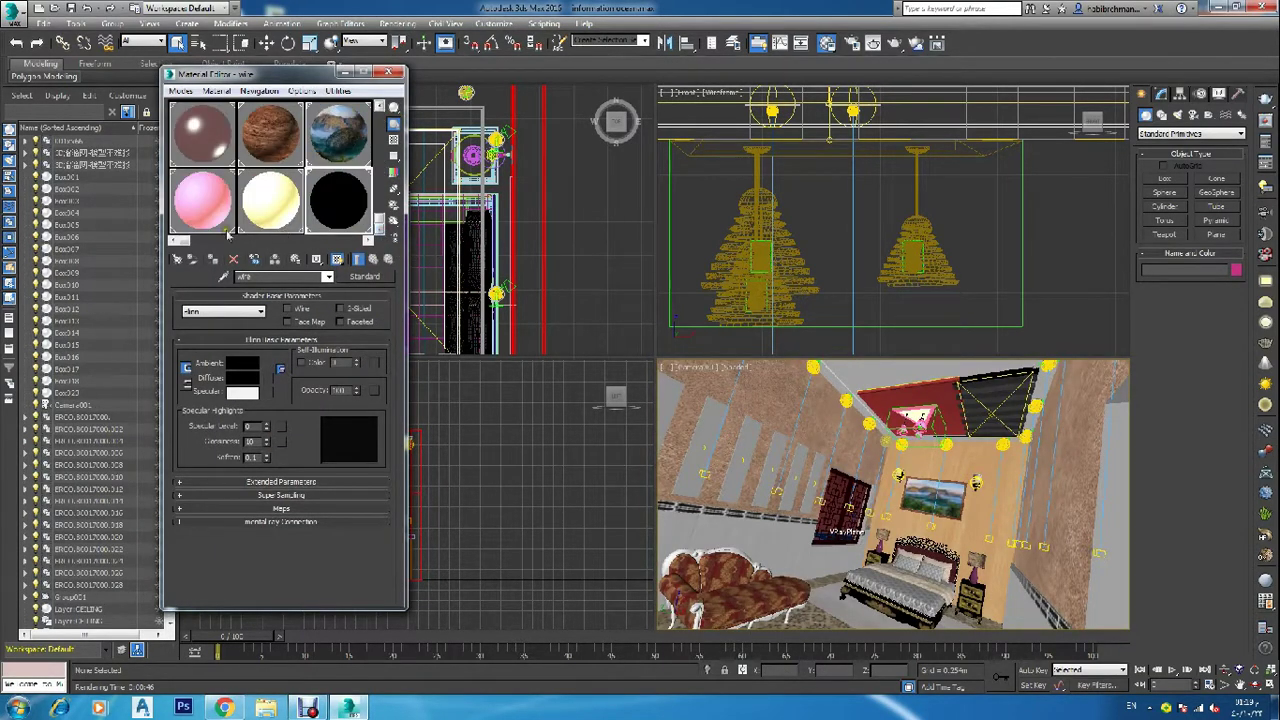
pyautogui.click(255, 210)
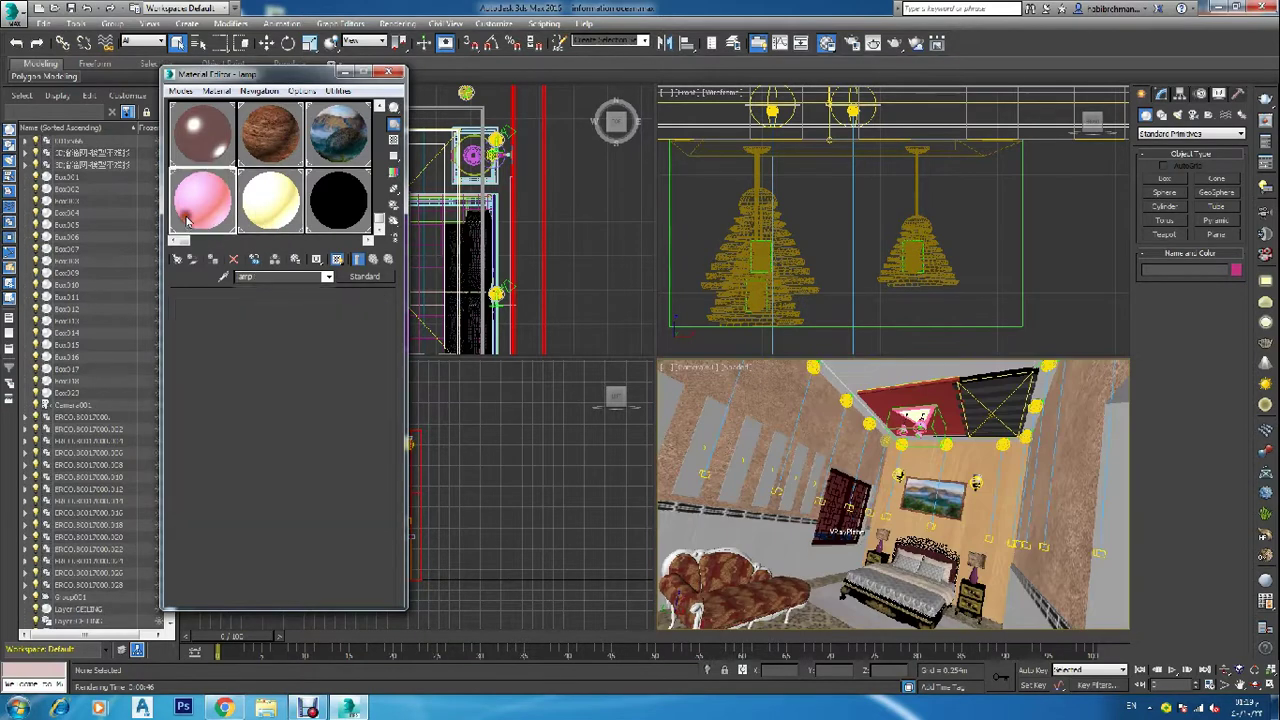
pyautogui.click(205, 205)
pyautogui.click(241, 362)
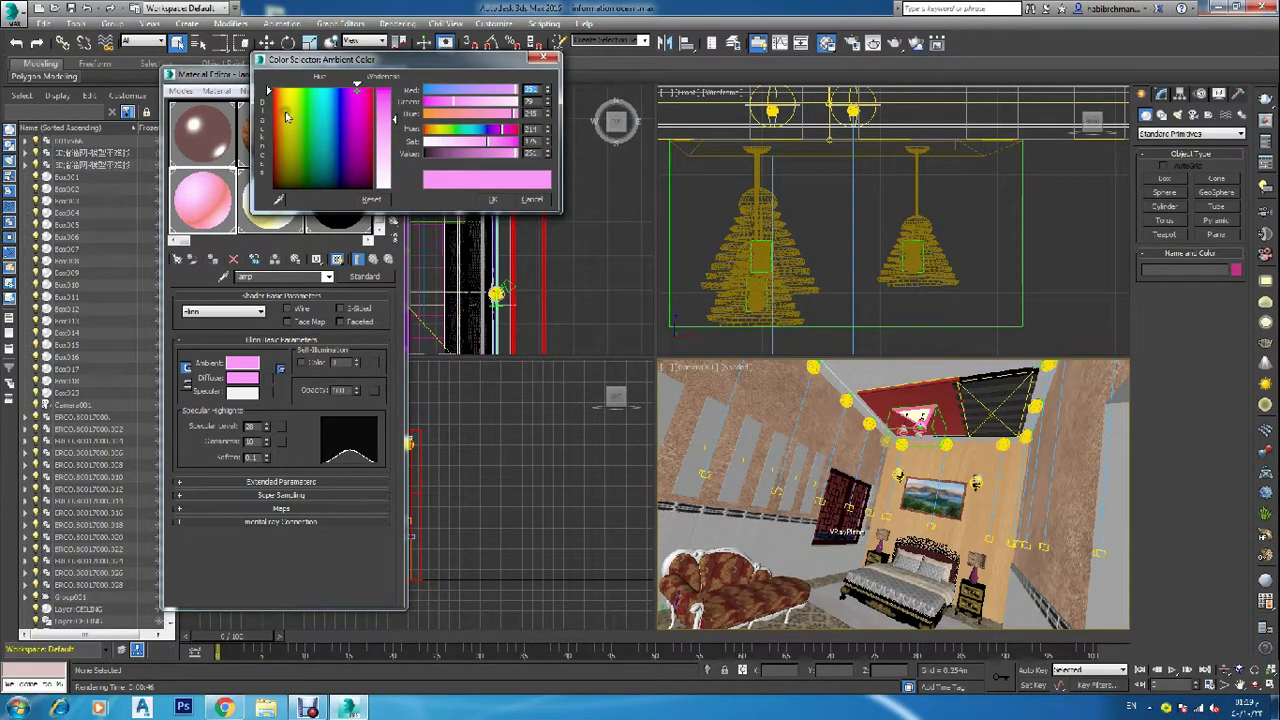
pyautogui.moveTo(284, 112); pyautogui.dragTo(281, 145)
pyautogui.moveTo(390, 117); pyautogui.dragTo(392, 90)
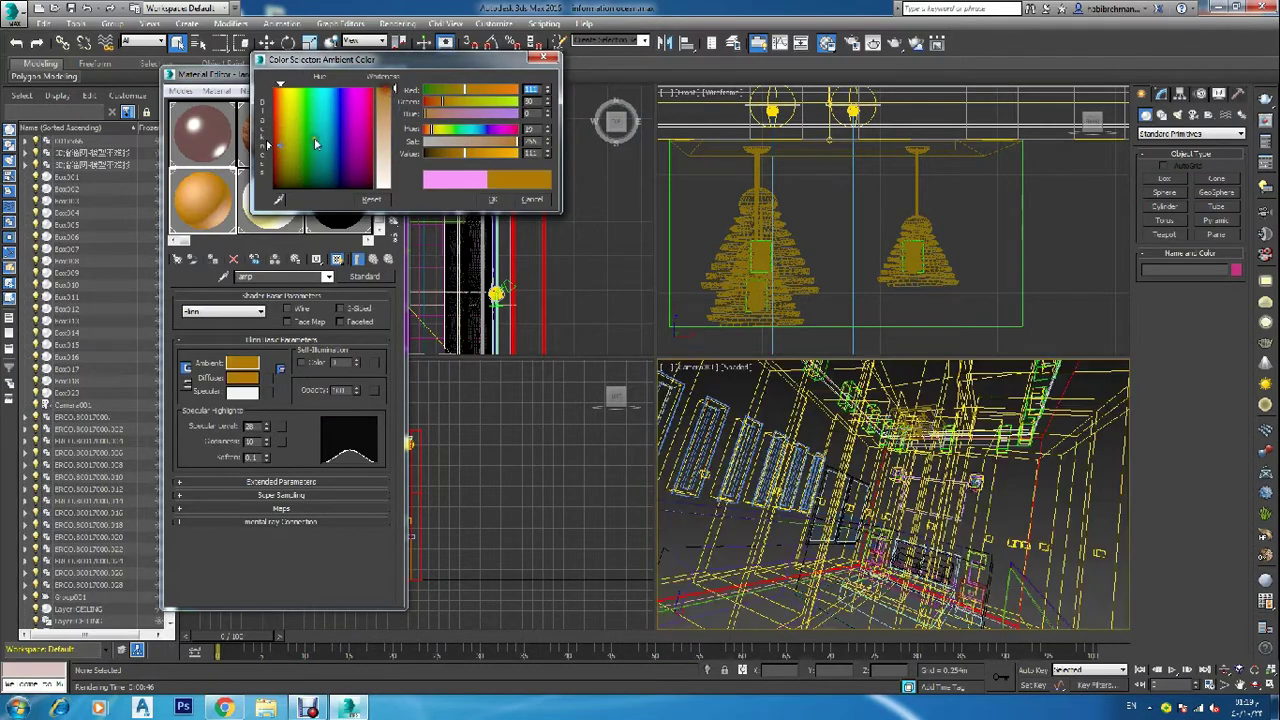
pyautogui.click(298, 170)
pyautogui.moveTo(283, 152); pyautogui.dragTo(288, 172)
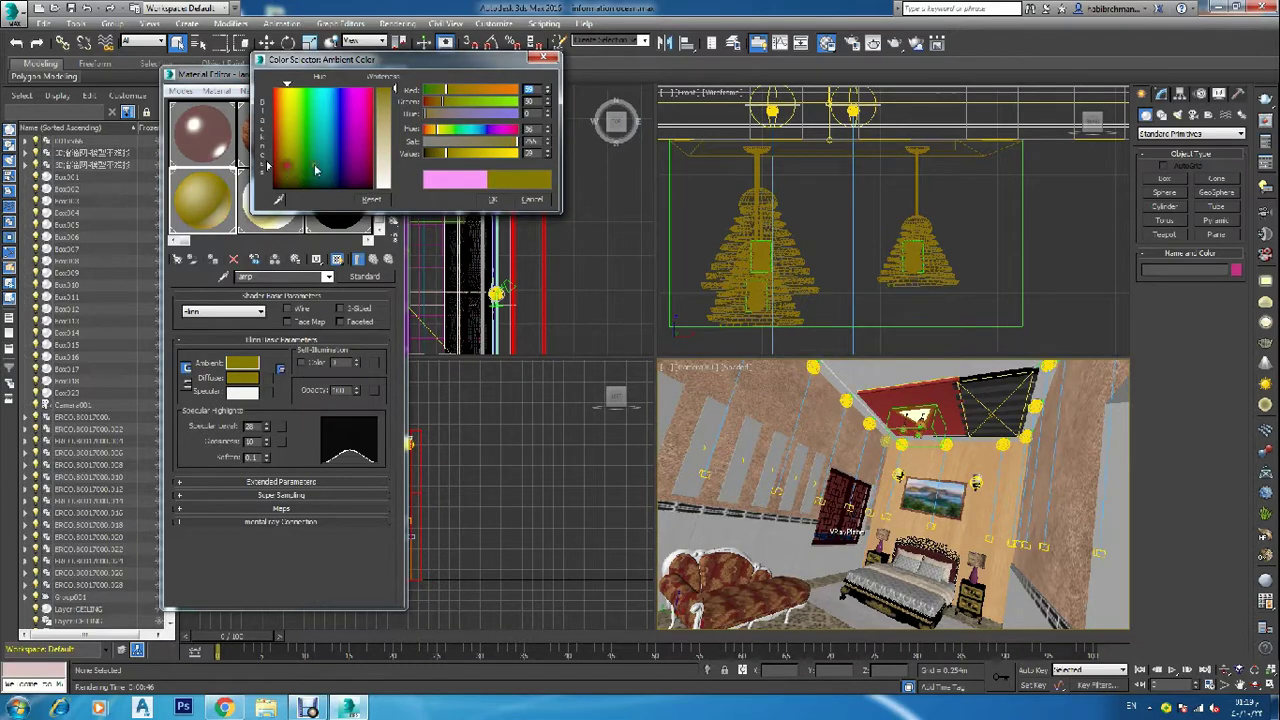
pyautogui.click(492, 199)
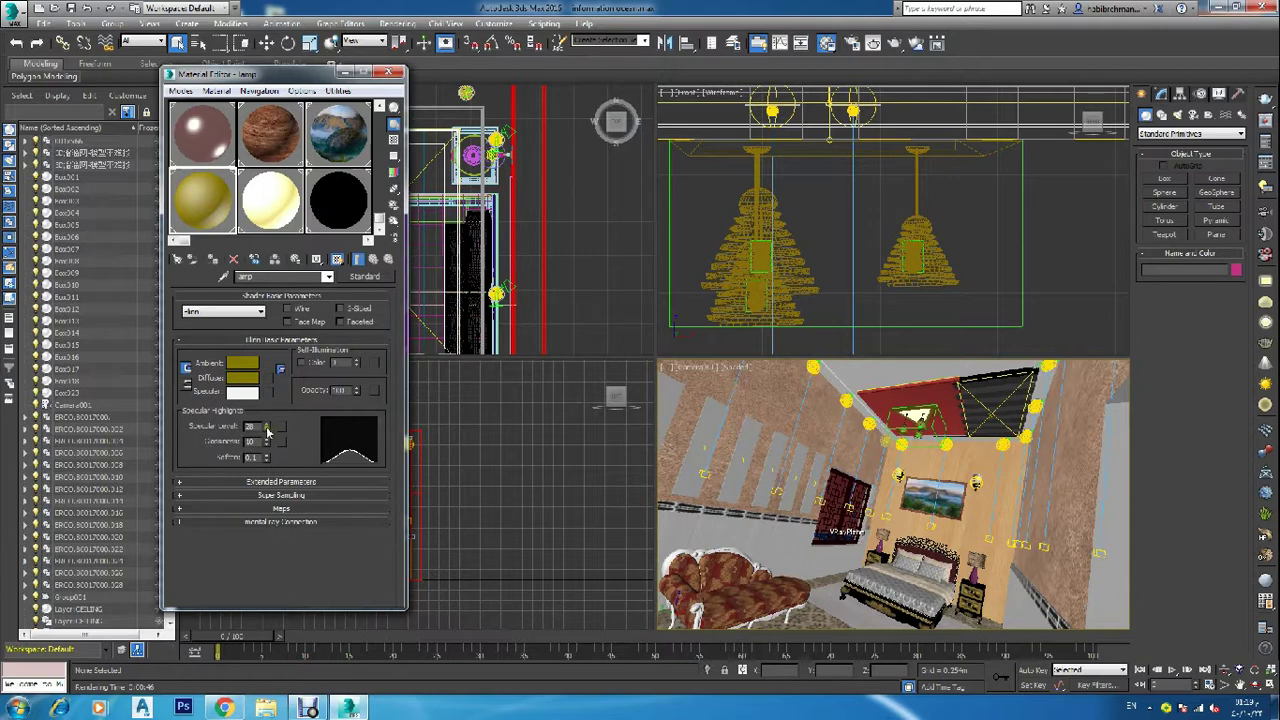
# Step: Set the lamp material's glossiness to 56 and its specular level to the maximum of 999
pyautogui.moveTo(266, 430)
pyautogui.mouseDown()
pyautogui.moveTo(280, 460)
pyautogui.moveTo(286, 428)
pyautogui.moveTo(227, 429)
pyautogui.mouseUp()
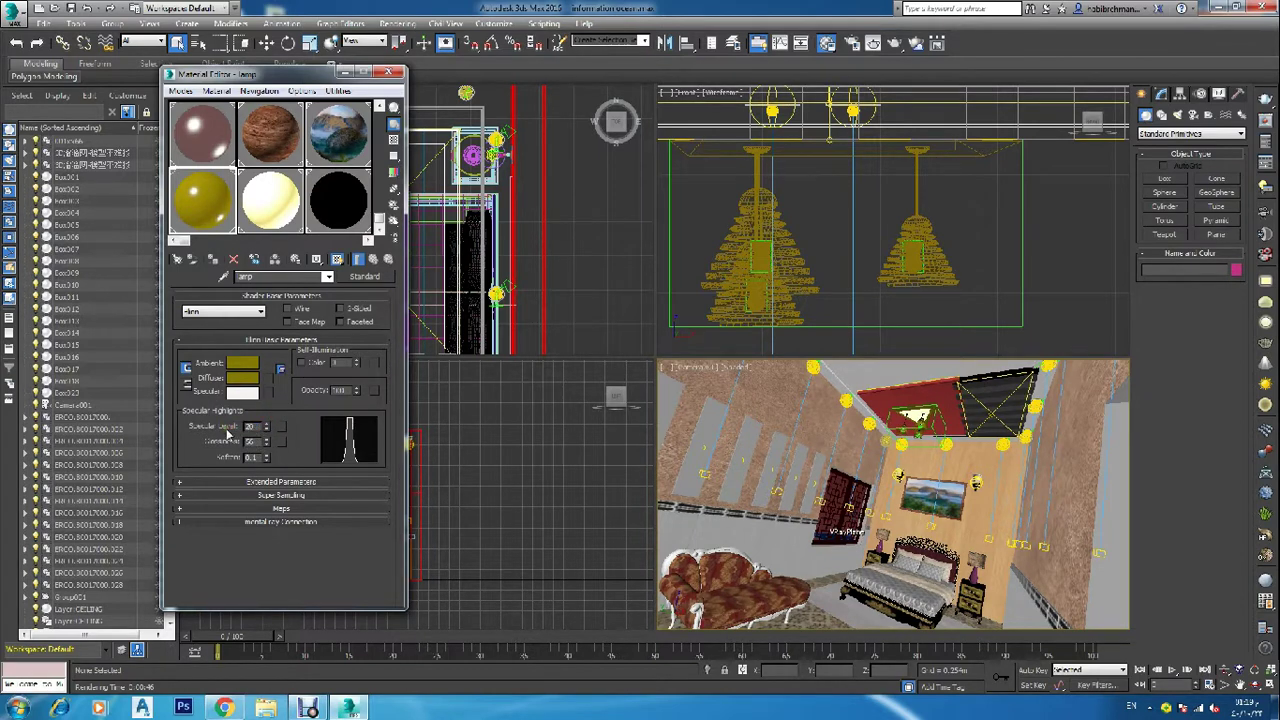
pyautogui.write('2000')
pyautogui.press('Tab')
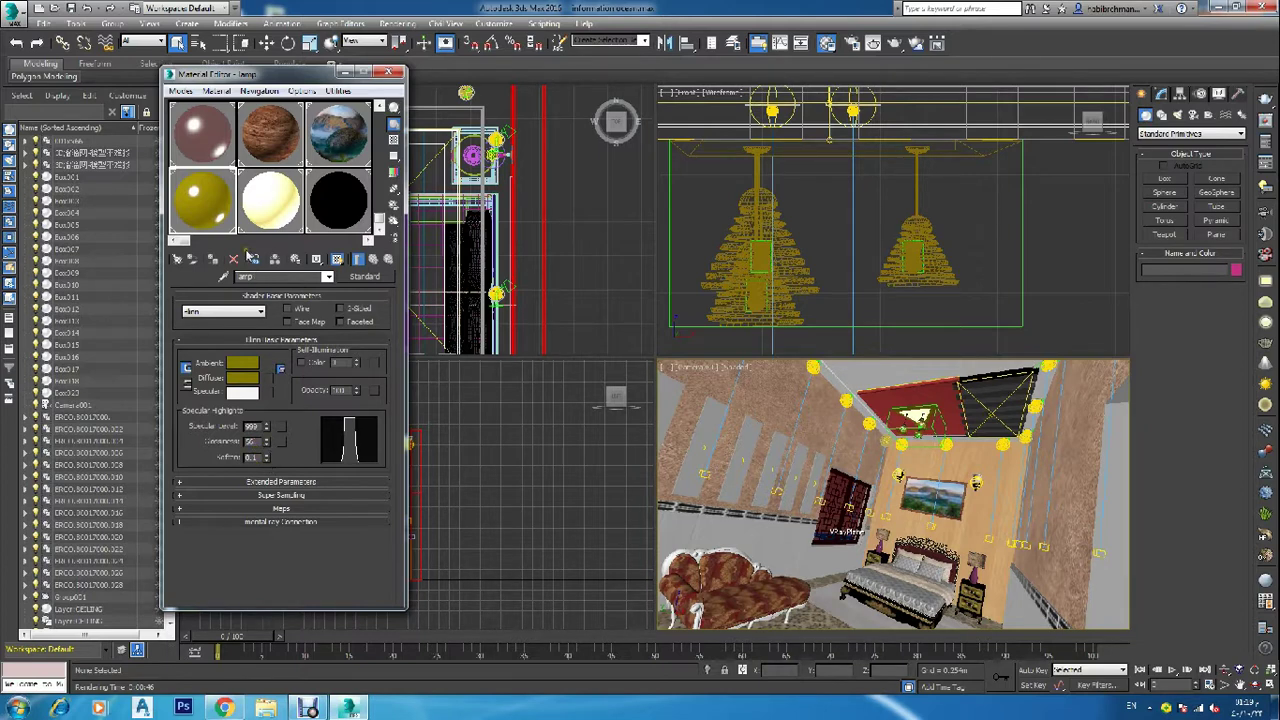
# Step: Select the outer mounting plate and the three lampshades, apply the lamp material to them, and clear the selection
pyautogui.click(710, 213)
pyautogui.click(727, 238)
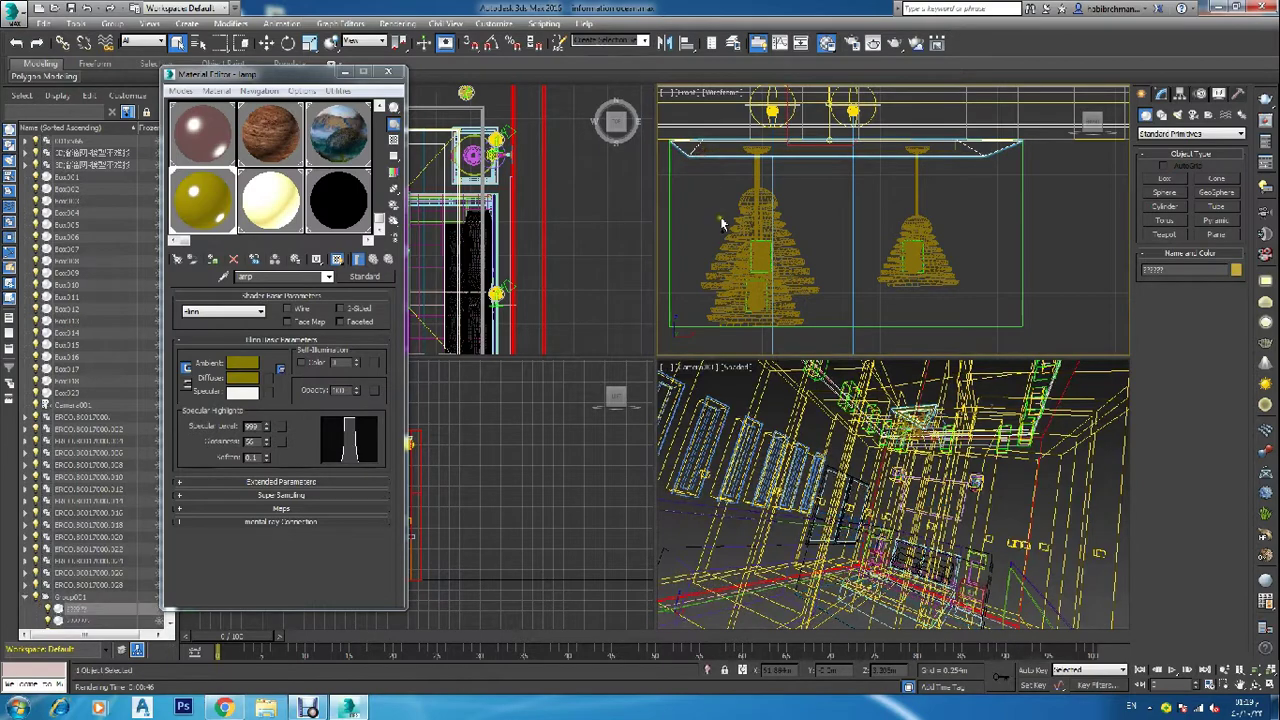
pyautogui.keyDown('ctrl'); pyautogui.click(730, 241); pyautogui.keyUp('ctrl')
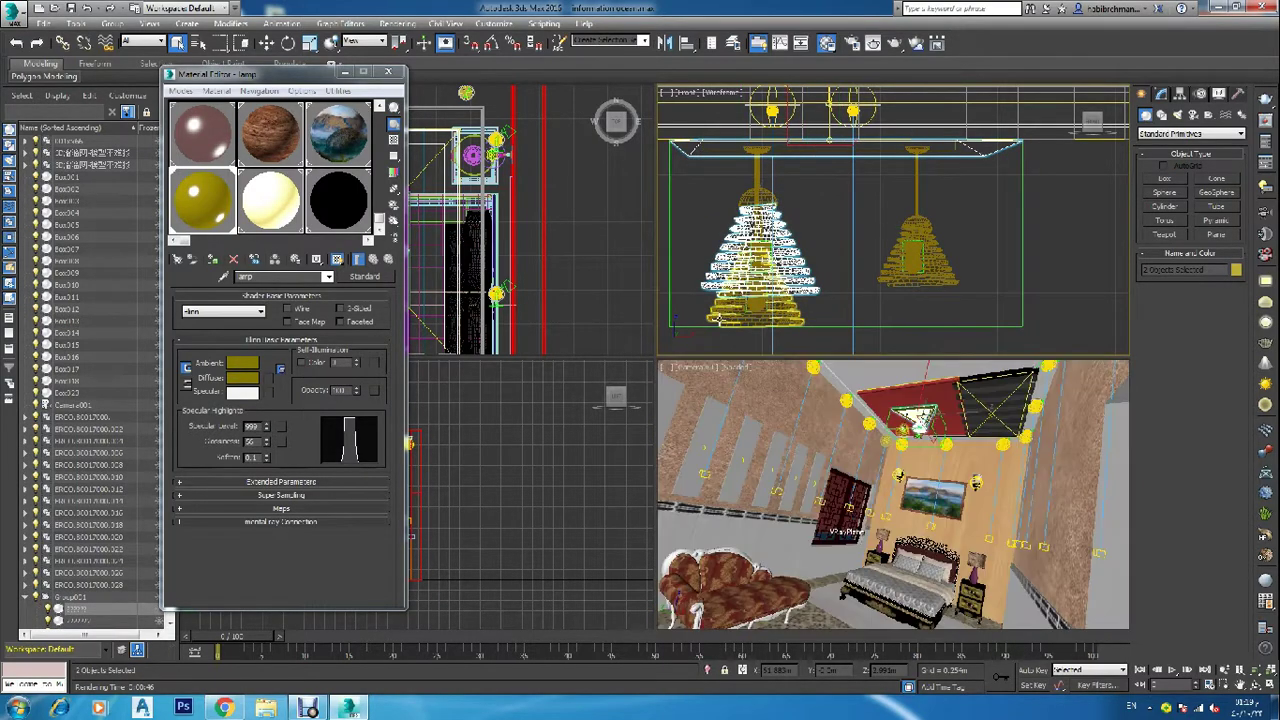
pyautogui.keyDown('ctrl'); pyautogui.click(733, 325); pyautogui.keyUp('ctrl')
pyautogui.keyDown('ctrl'); pyautogui.click(905, 279); pyautogui.keyUp('ctrl')
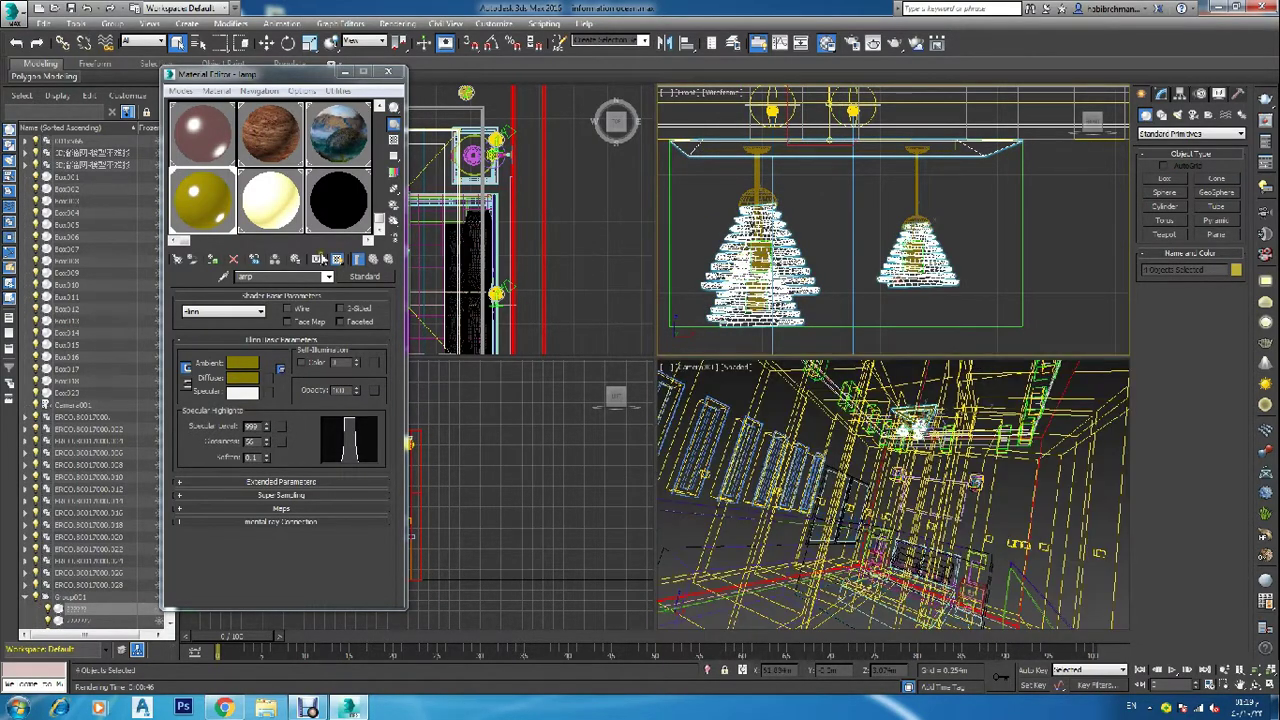
pyautogui.click(214, 262)
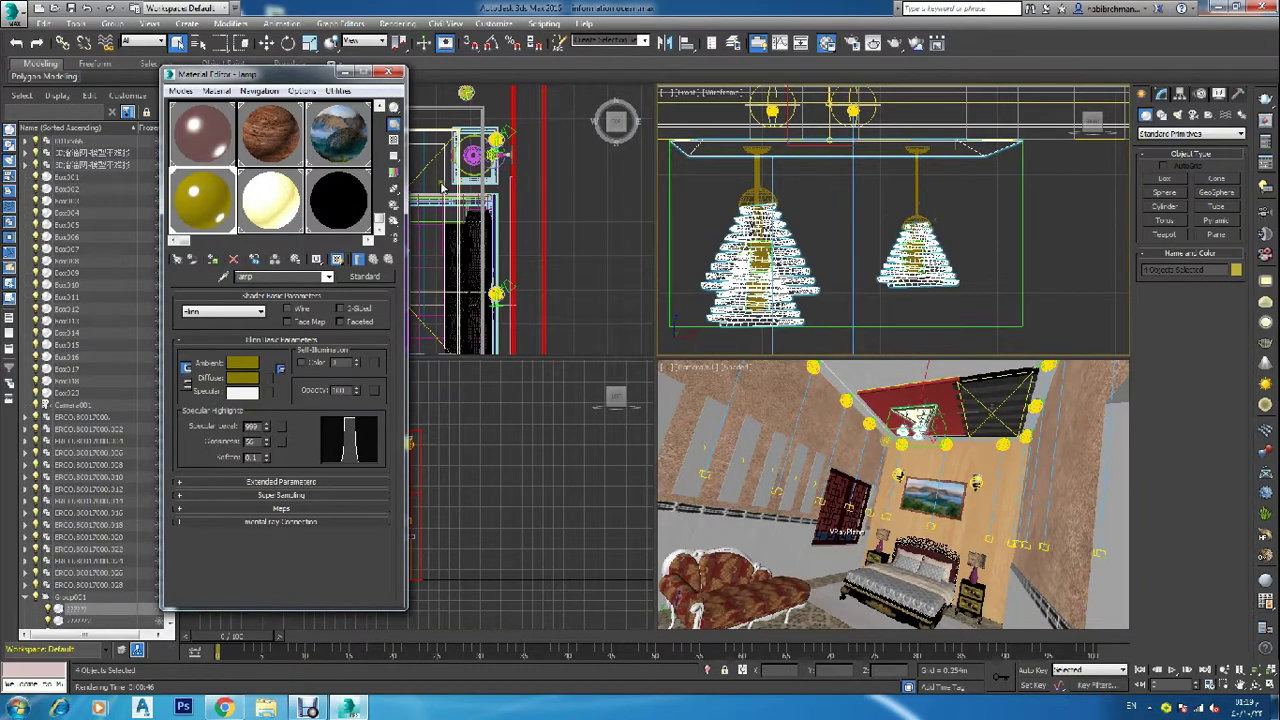
pyautogui.click(704, 197)
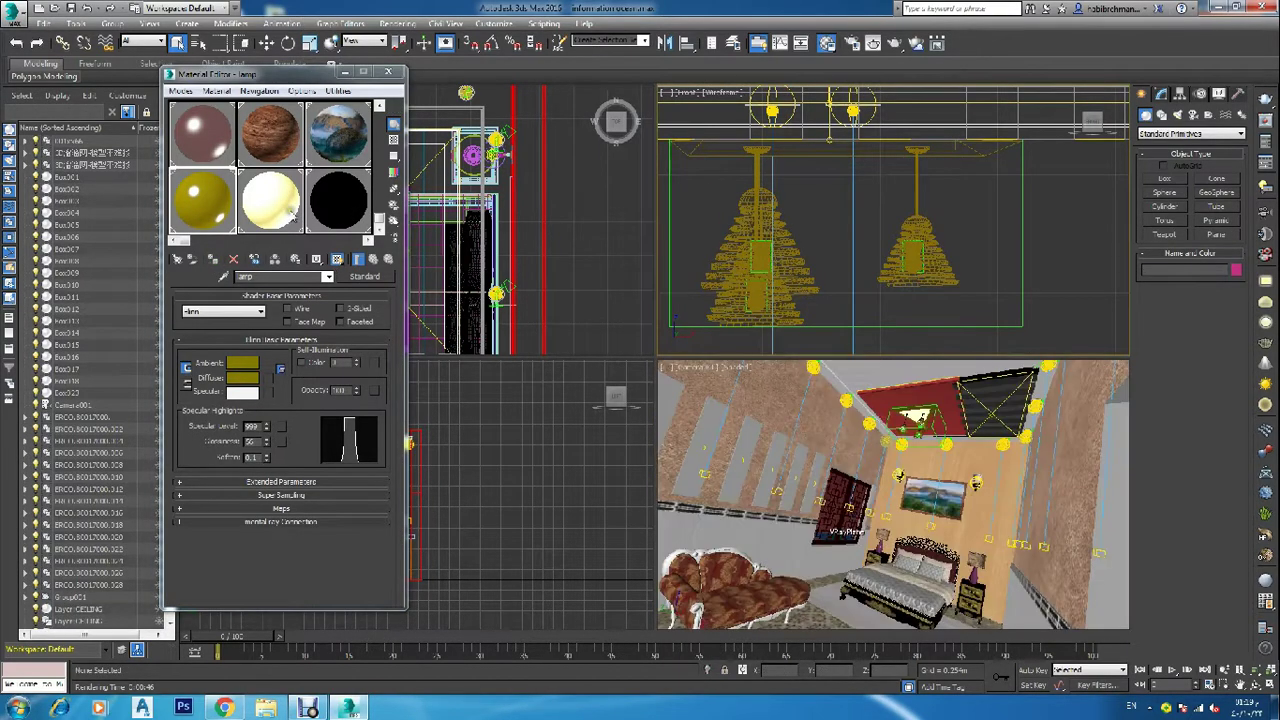
# Step: Change the lamp inner base material's ambient and diffuse colours to a dark grey-green
pyautogui.click(262, 205)
pyautogui.click(243, 364)
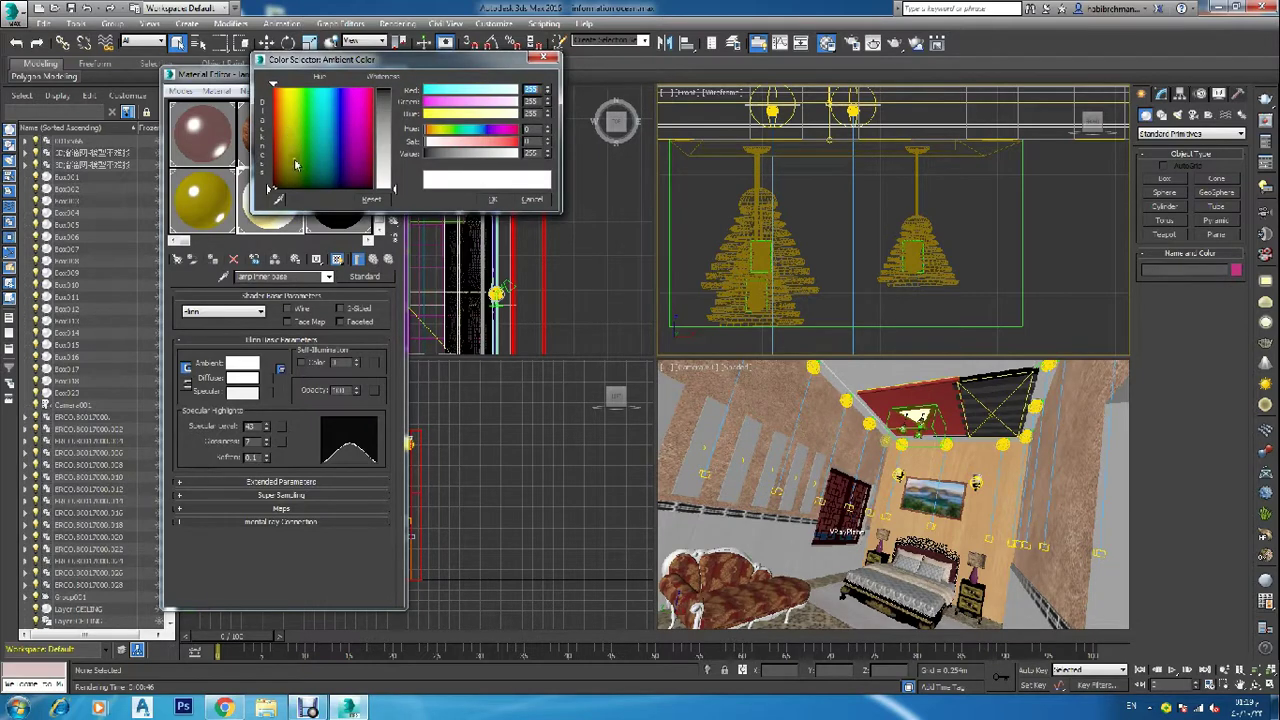
pyautogui.click(313, 186)
pyautogui.moveTo(383, 142); pyautogui.dragTo(391, 97)
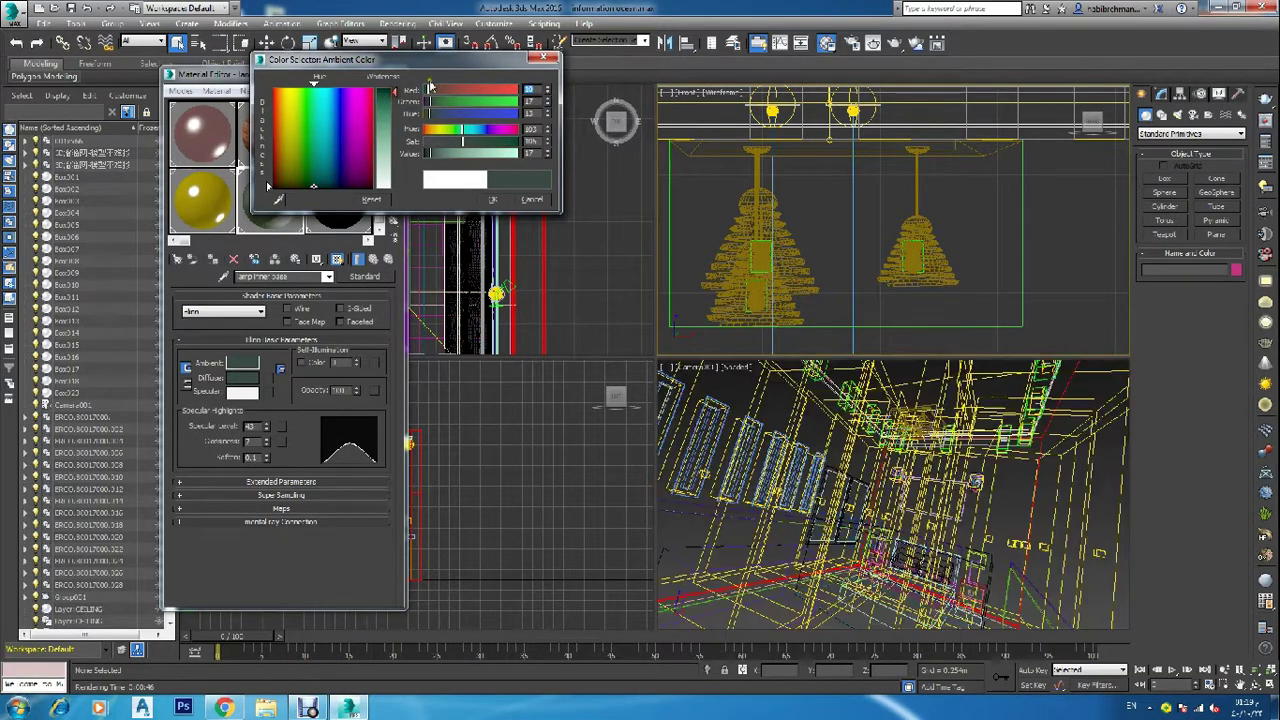
pyautogui.click(492, 199)
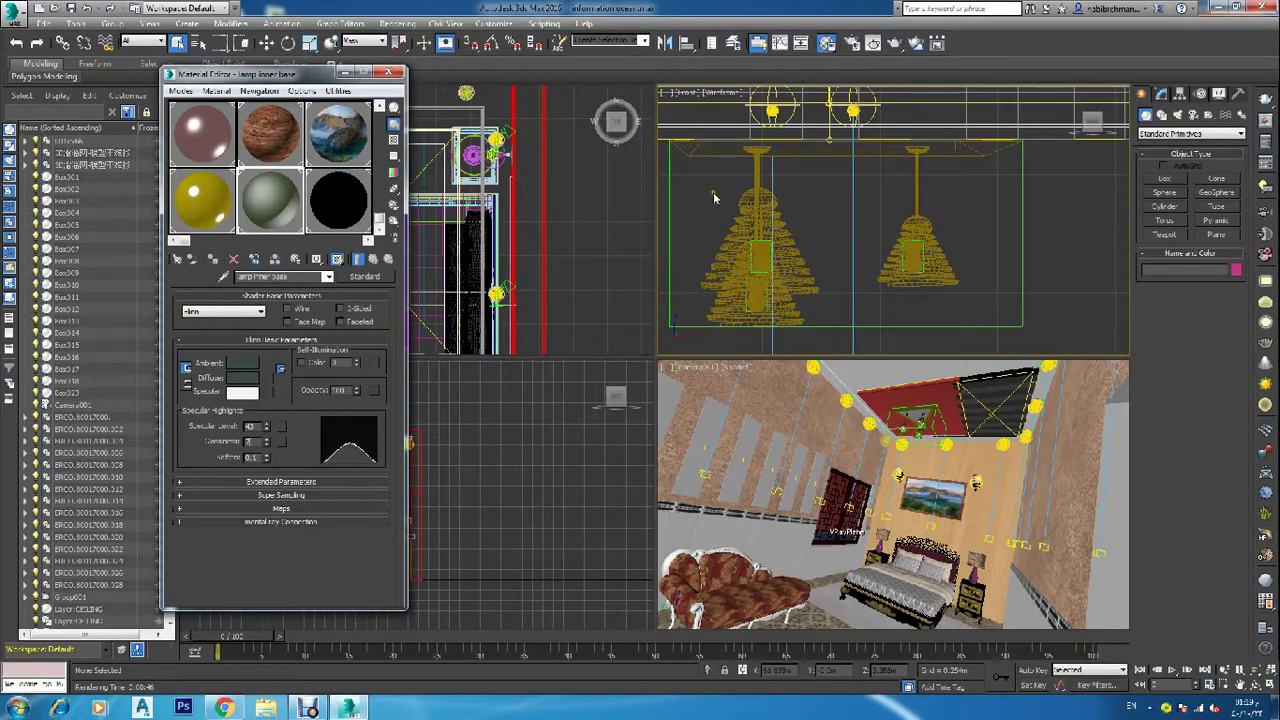
# Step: Set the lamp inner base material's glossiness to 55, apply it to the inner mounting plate, and close the Material Editor
pyautogui.click(713, 149)
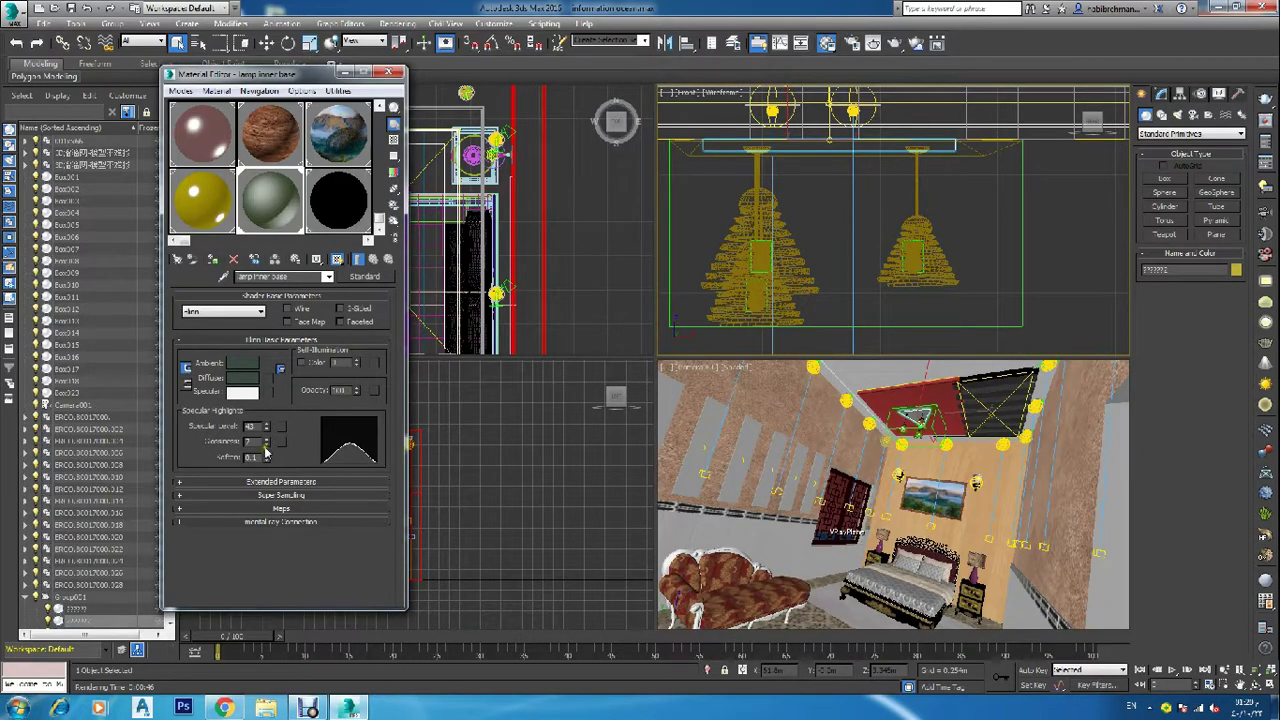
pyautogui.moveTo(268, 450); pyautogui.dragTo(286, 426)
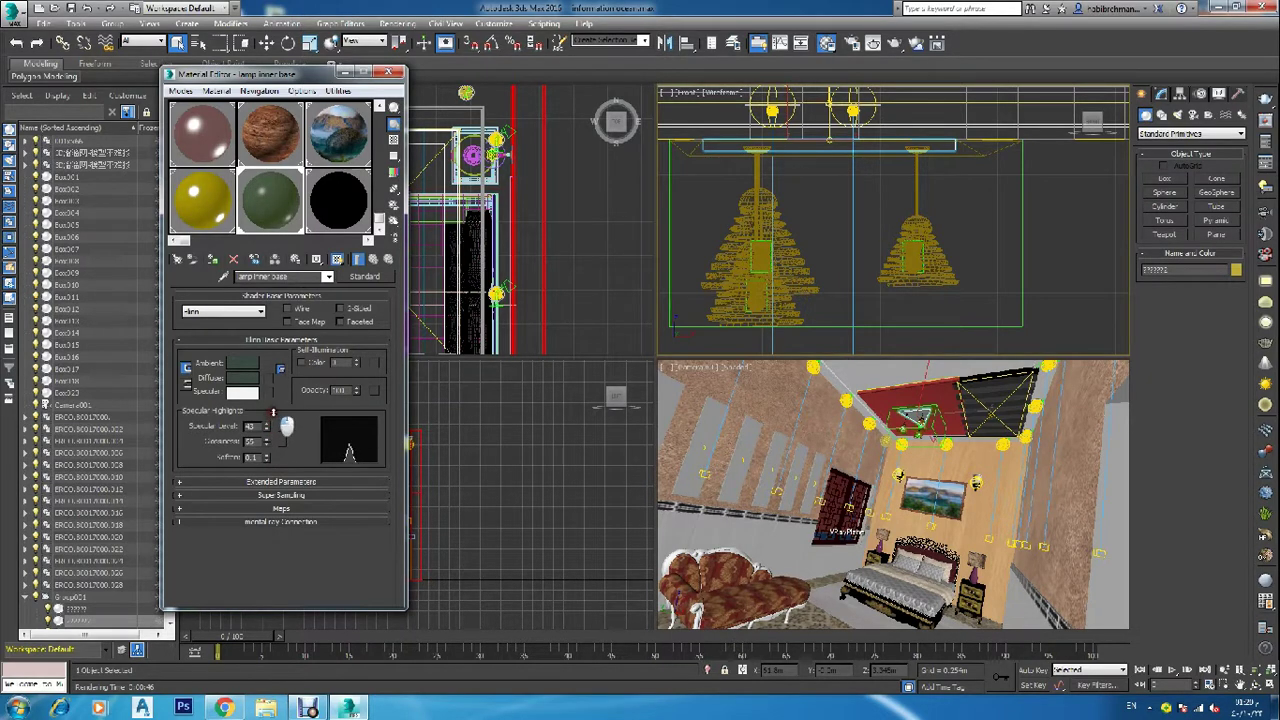
pyautogui.click(212, 259)
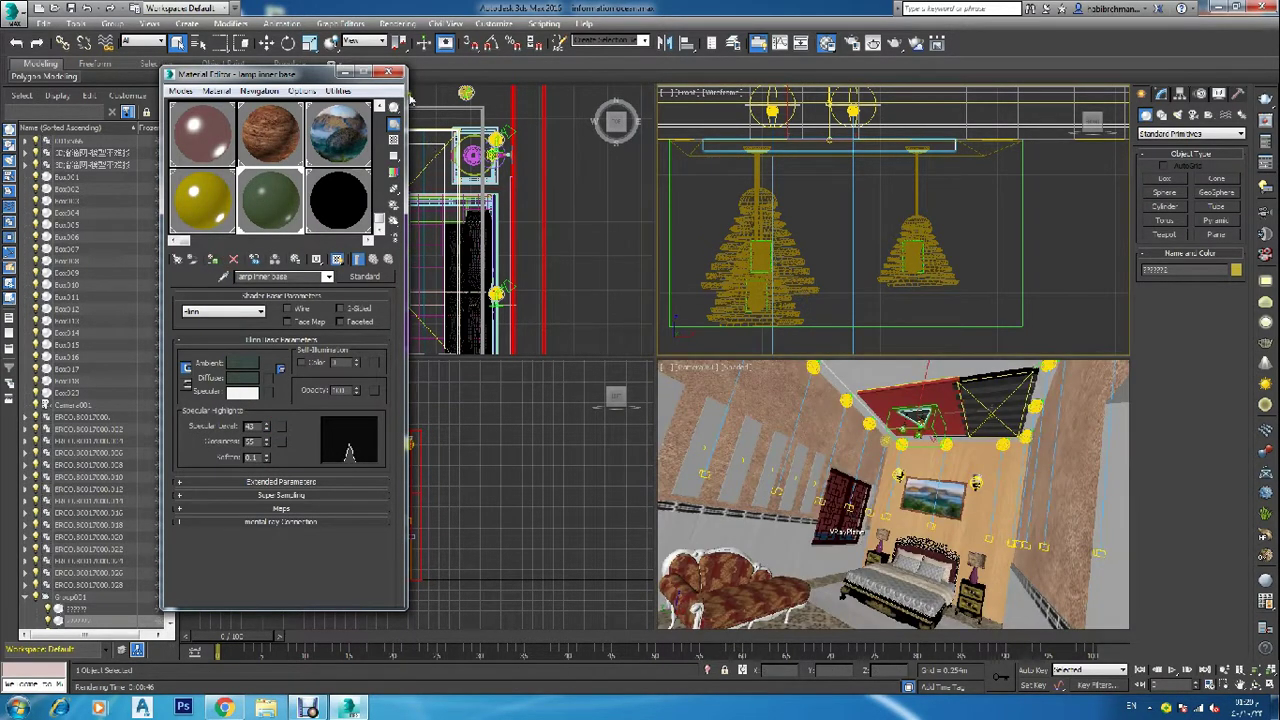
pyautogui.click(396, 72)
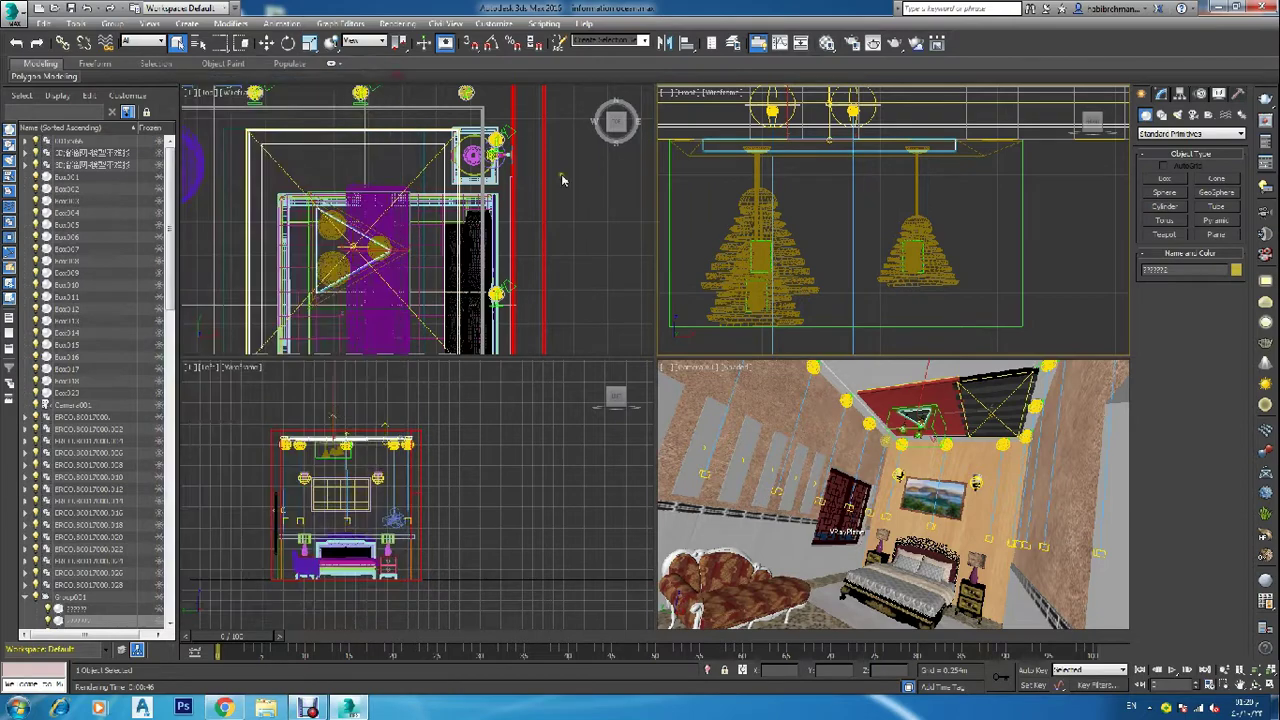
# Step: Set the output size to 640x480, test-render the camera view, and close the render windows
pyautogui.click(697, 270)
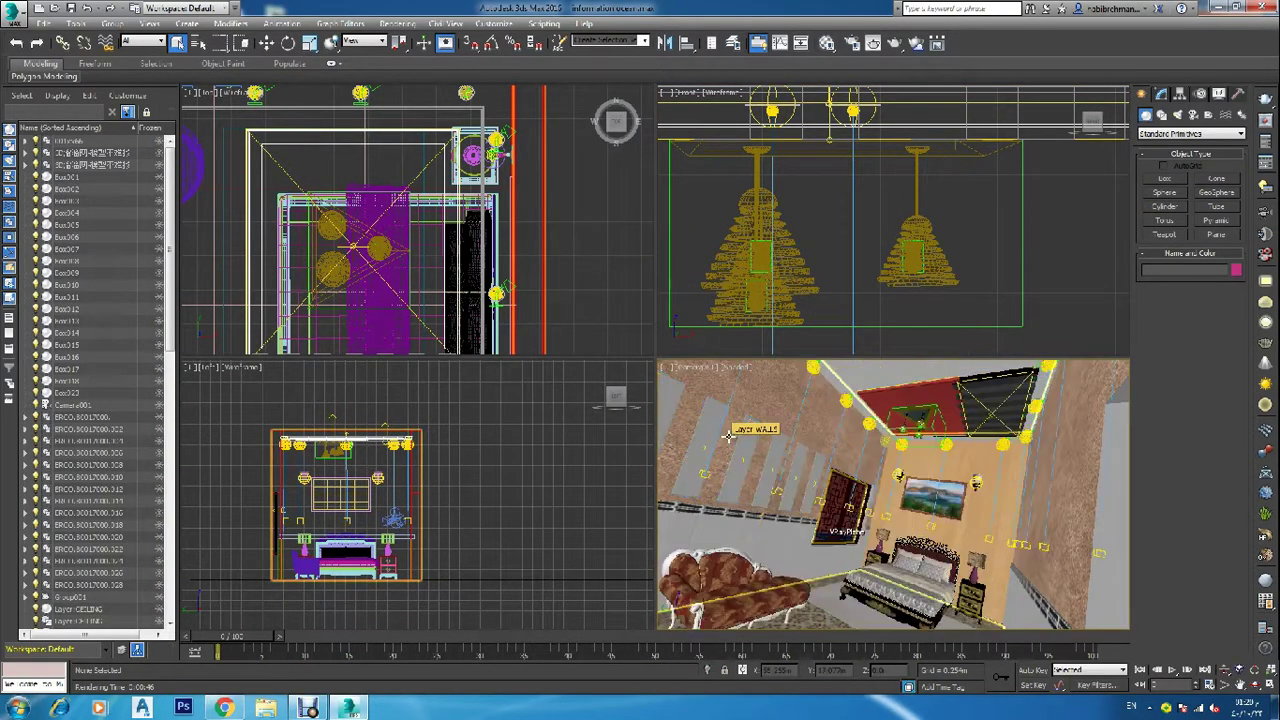
pyautogui.press('F10')
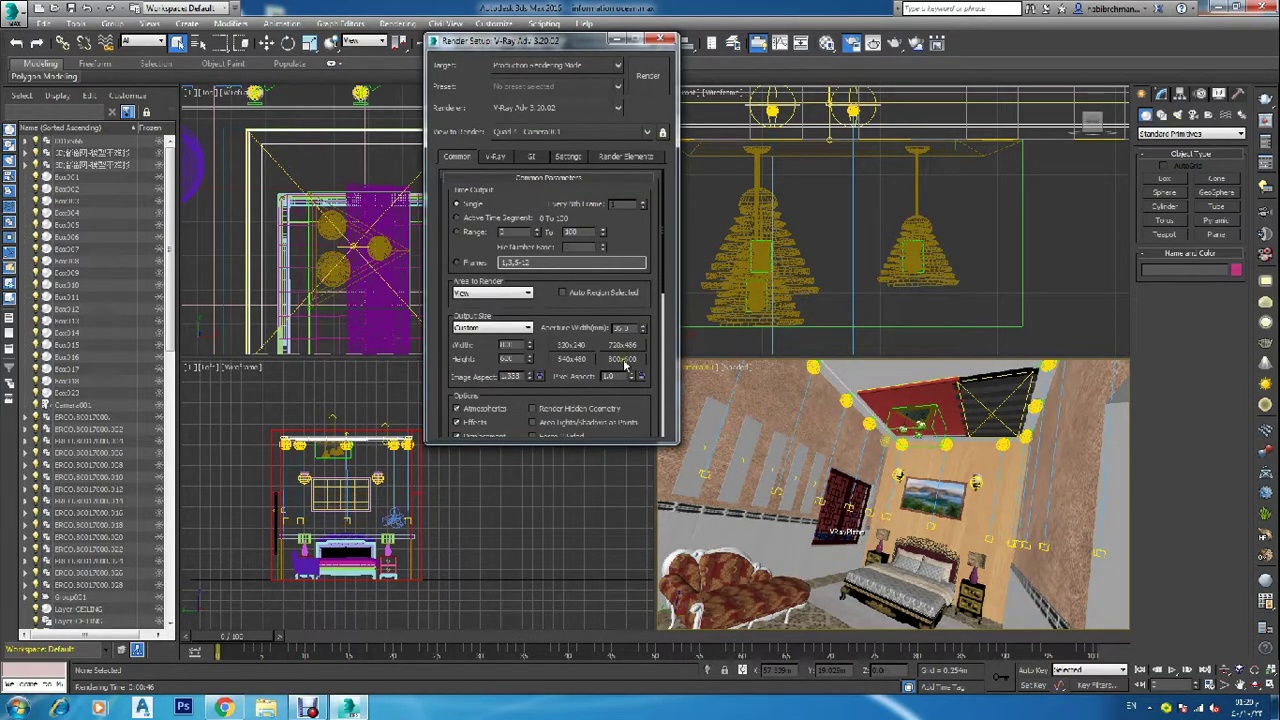
pyautogui.click(585, 362)
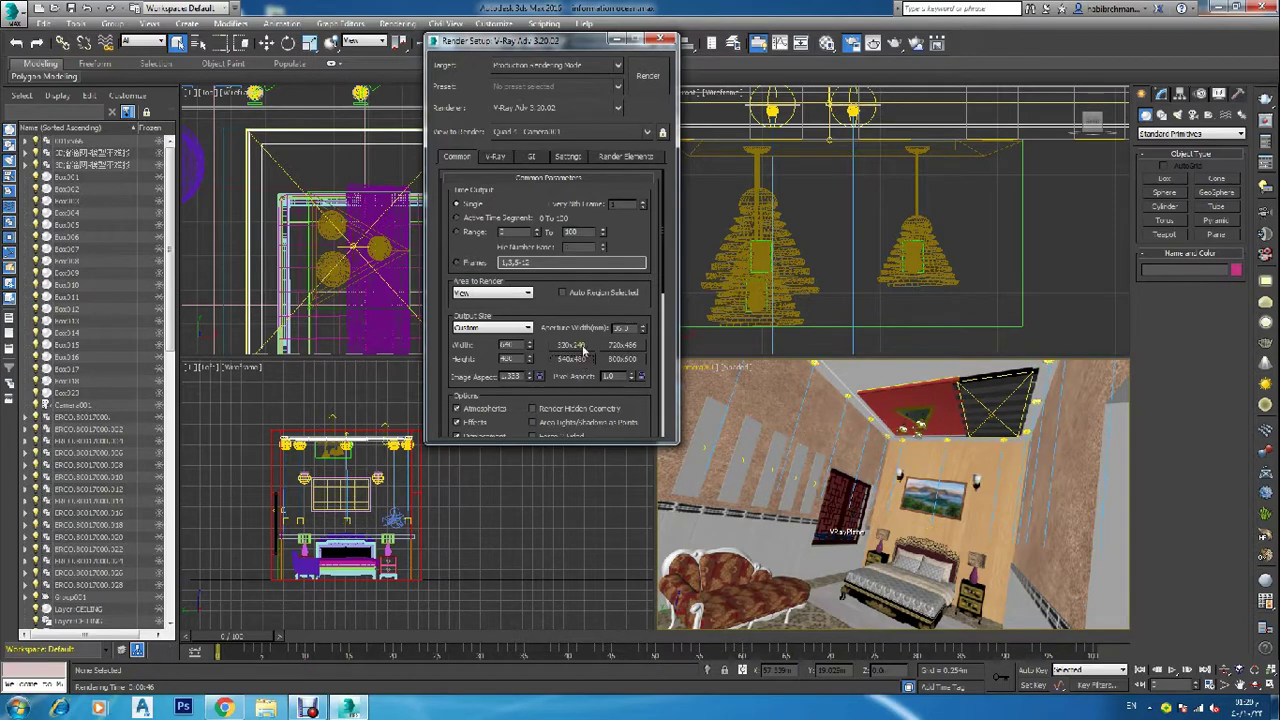
pyautogui.click(647, 77)
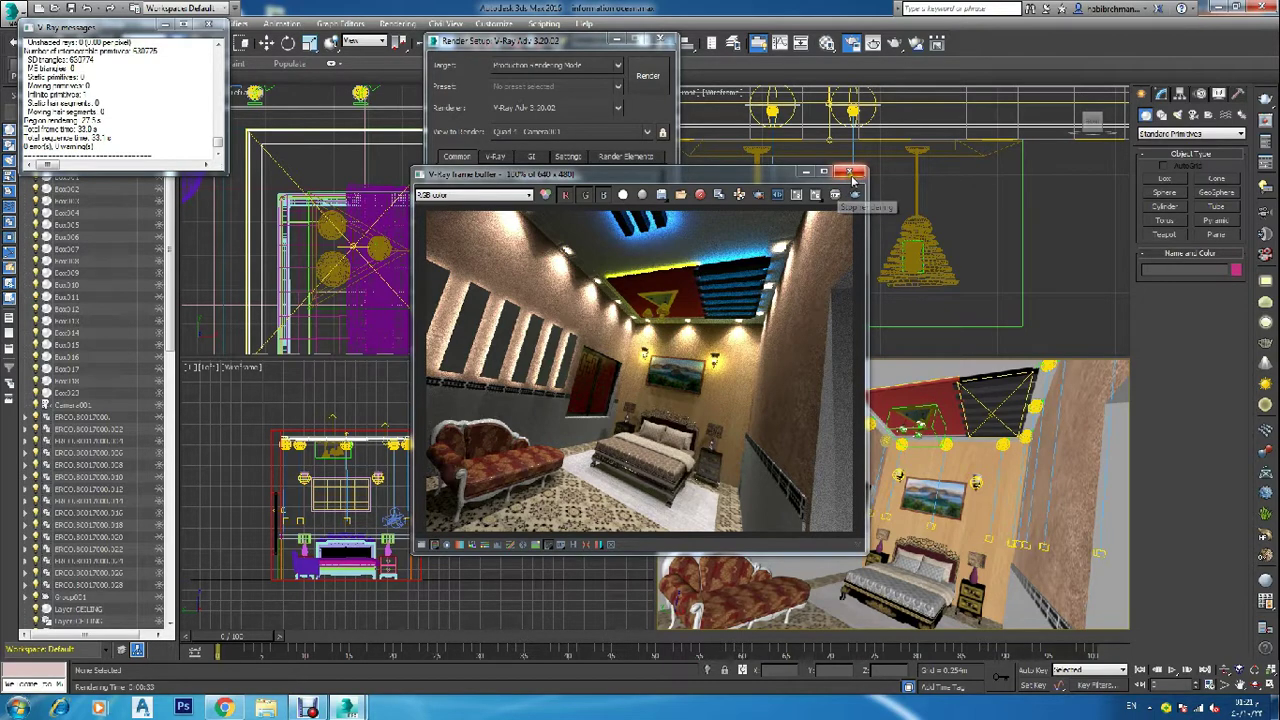
pyautogui.click(851, 176)
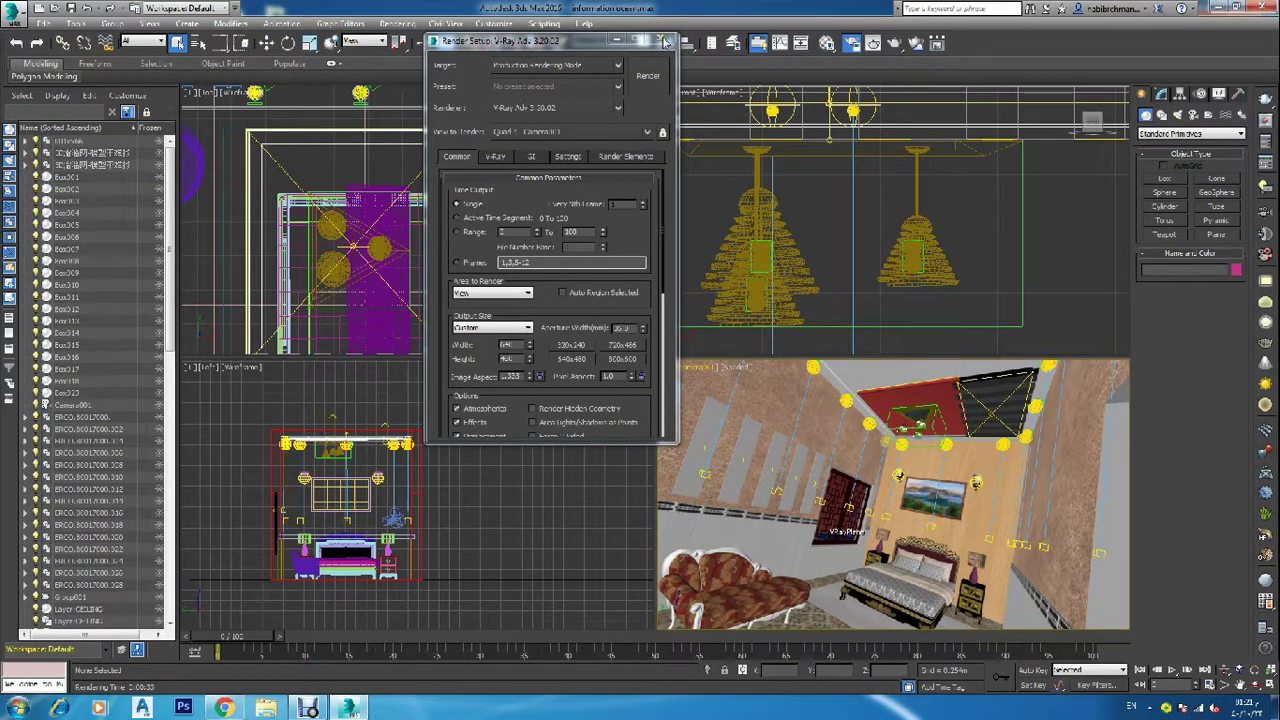
pyautogui.click(664, 41)
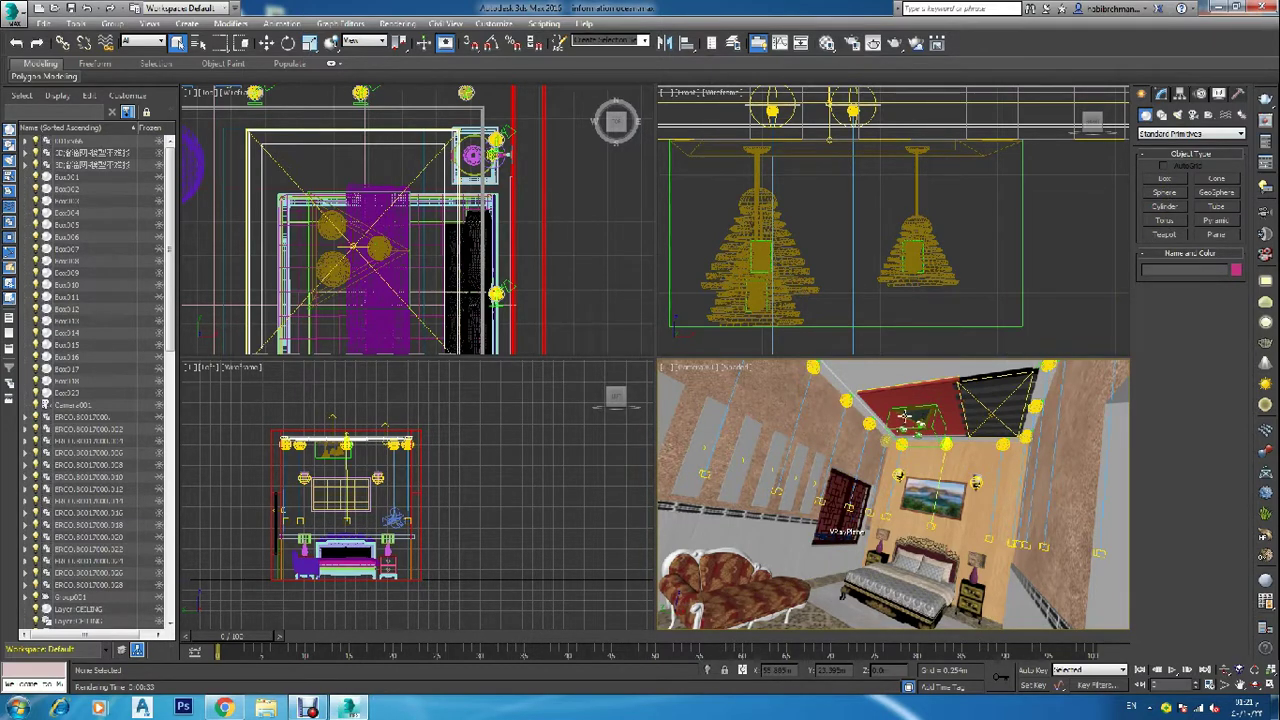
# Step: Select the three spiral lampshades, apply the lamp inner base material to them, and close the Material Editor
pyautogui.click(790, 258)
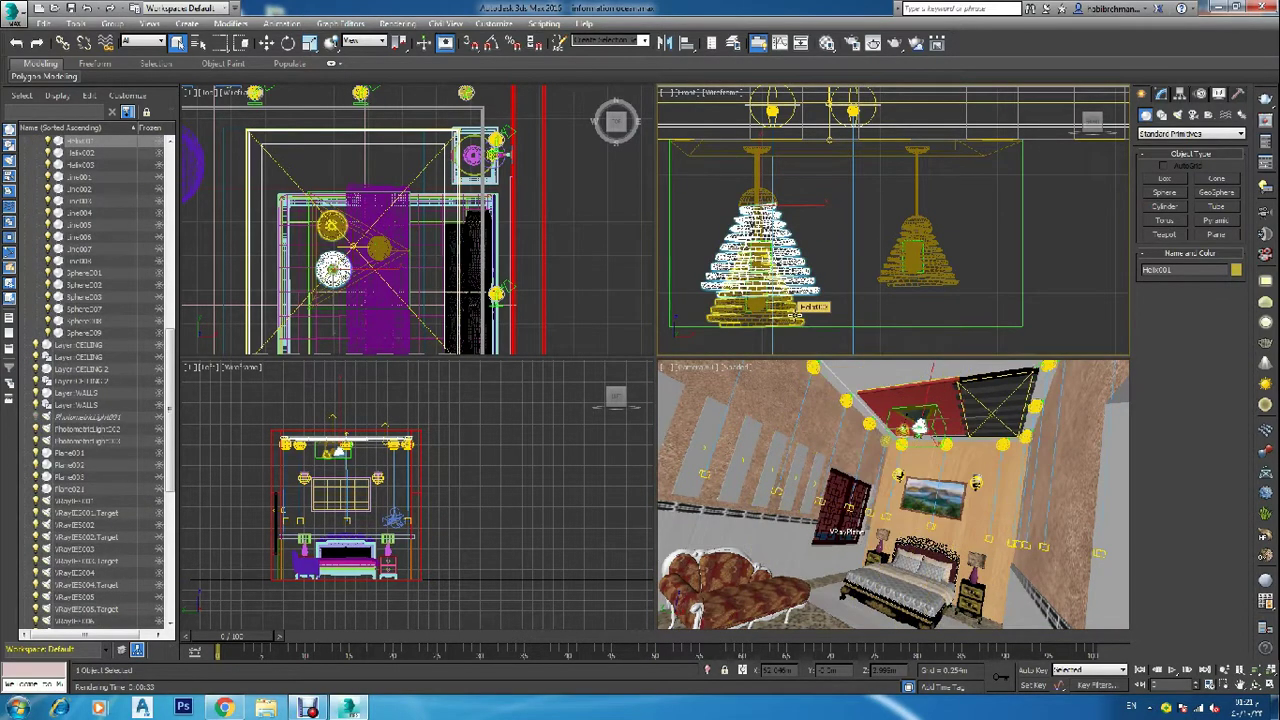
pyautogui.keyDown('ctrl'); pyautogui.click(795, 316); pyautogui.keyUp('ctrl')
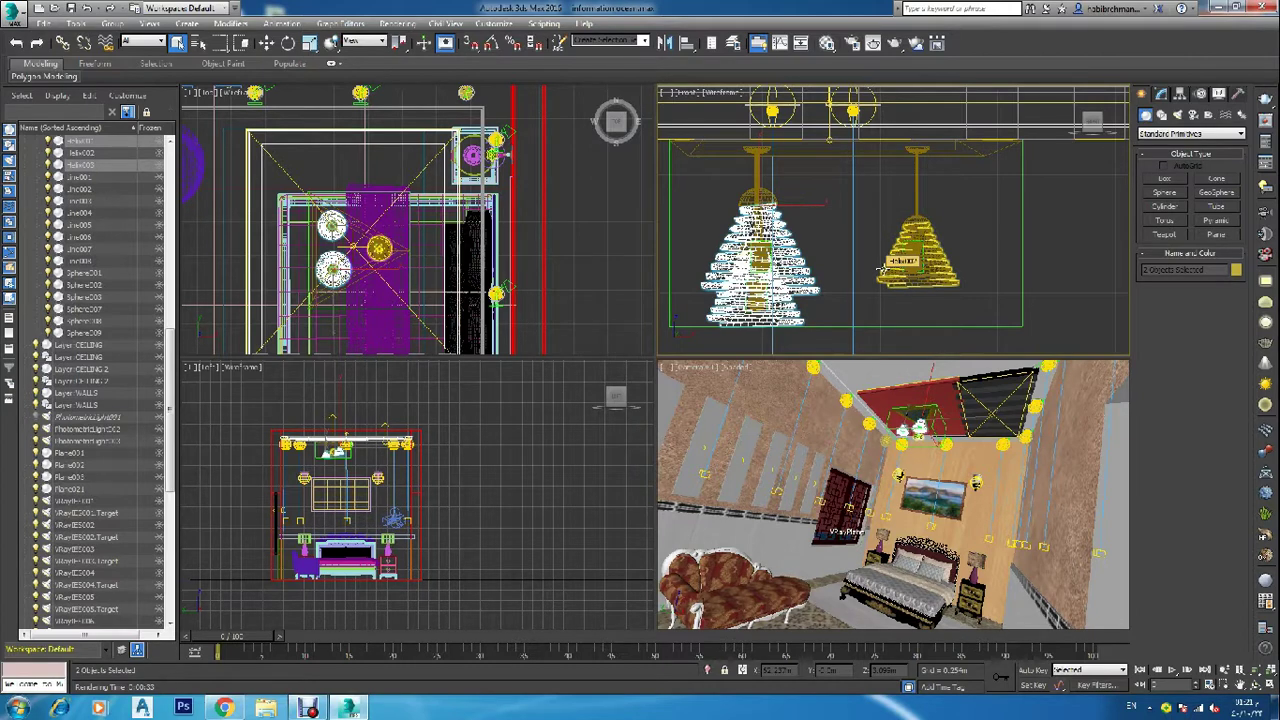
pyautogui.keyDown('ctrl'); pyautogui.click(880, 268); pyautogui.keyUp('ctrl')
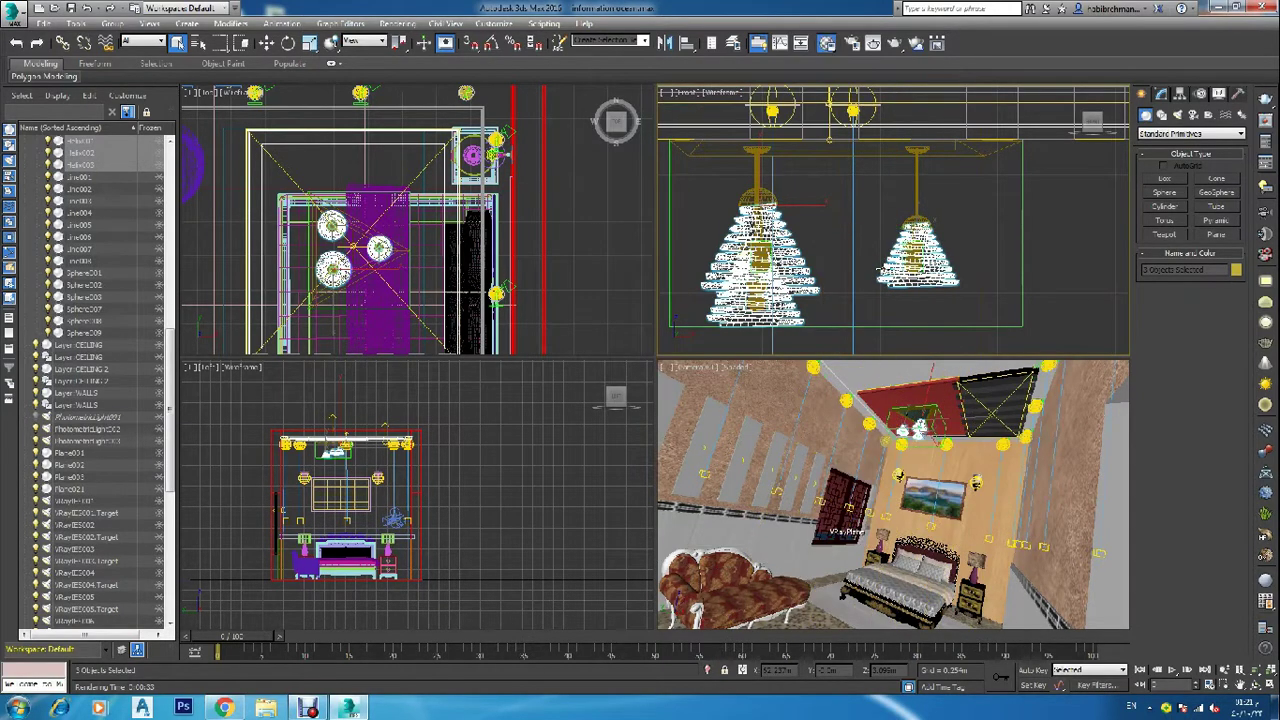
pyautogui.press('m')
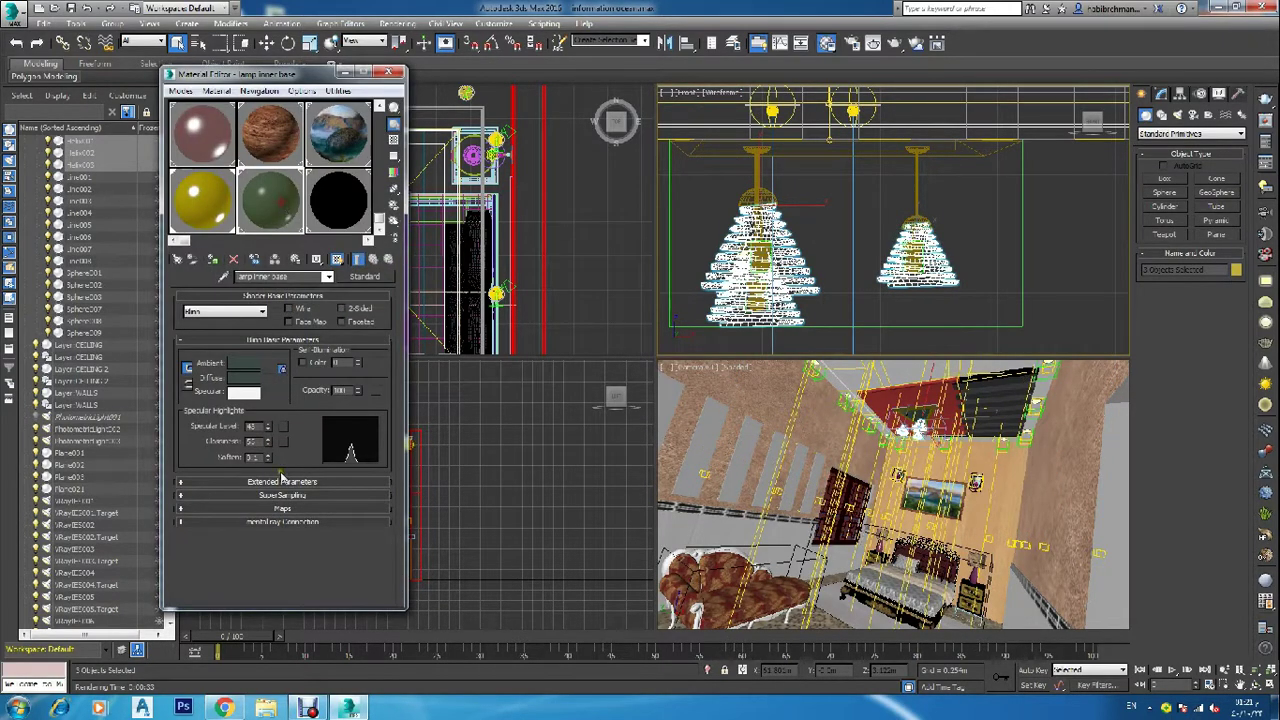
pyautogui.click(213, 260)
pyautogui.click(396, 72)
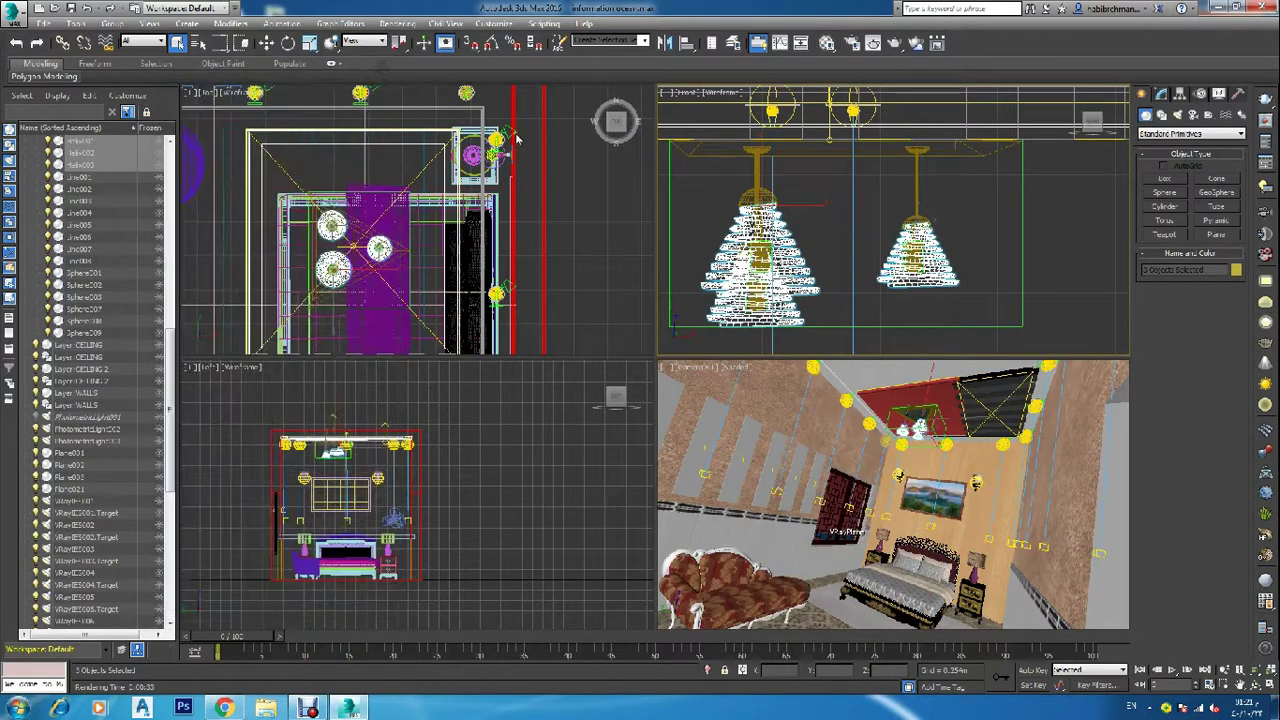
# Step: Render the camera view again to check the lampshades, close the render windows, and clear the selection
pyautogui.click(826, 432)
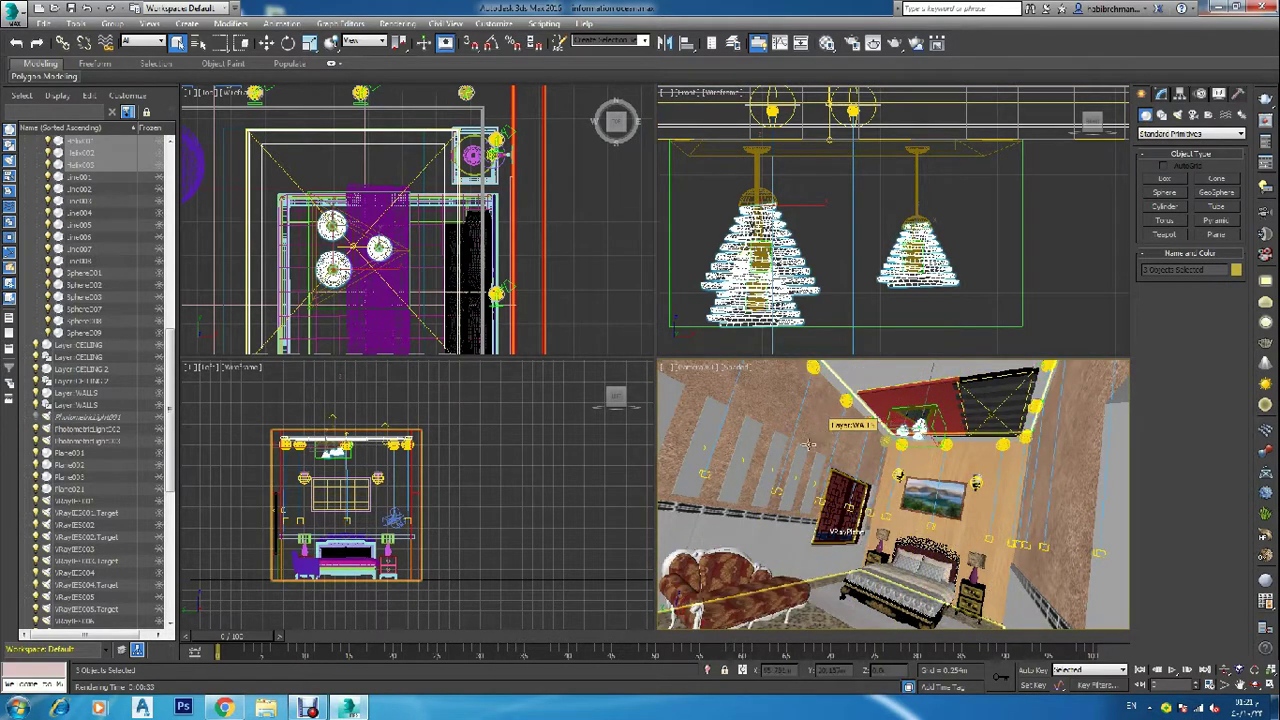
pyautogui.click(806, 446)
pyautogui.press('F10')
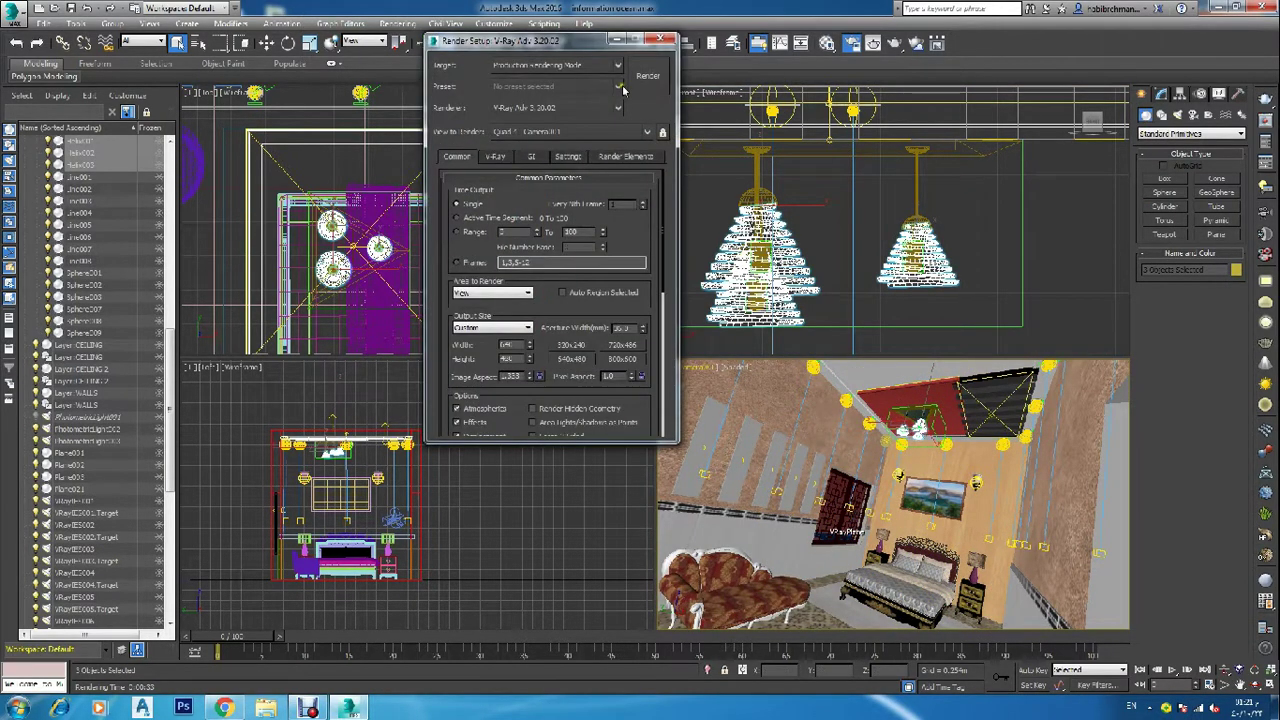
pyautogui.click(649, 79)
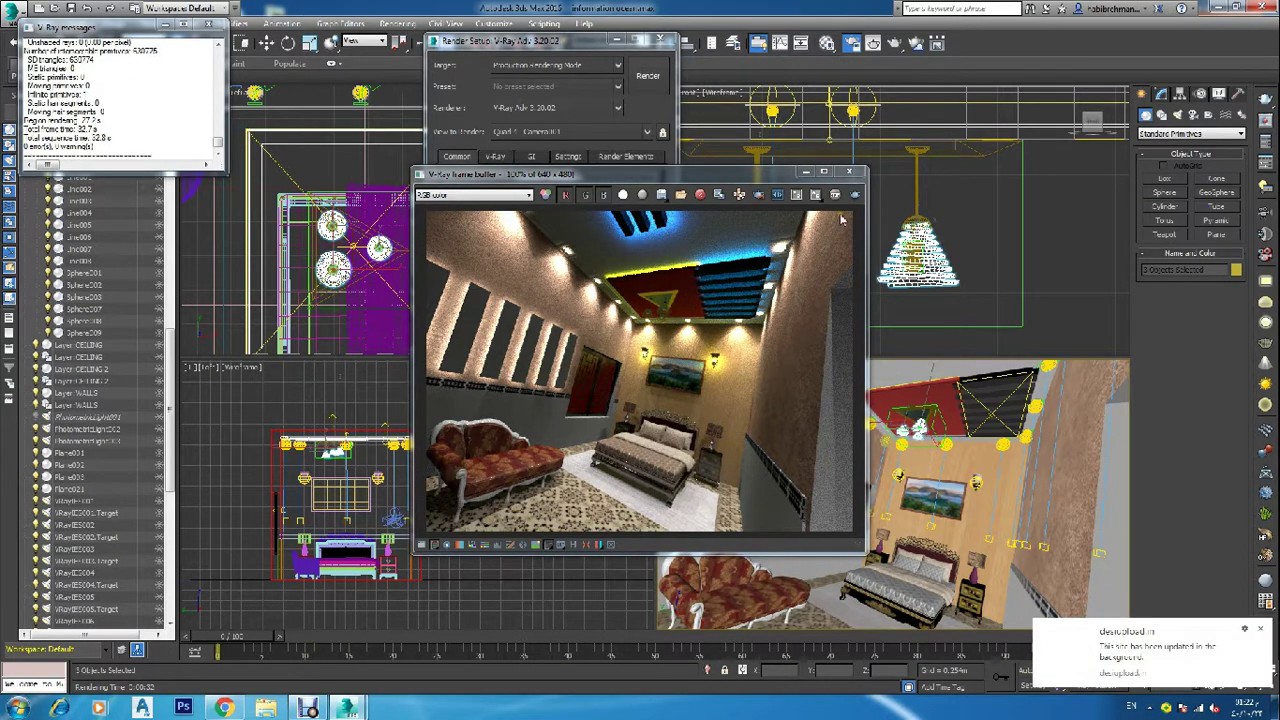
pyautogui.click(856, 176)
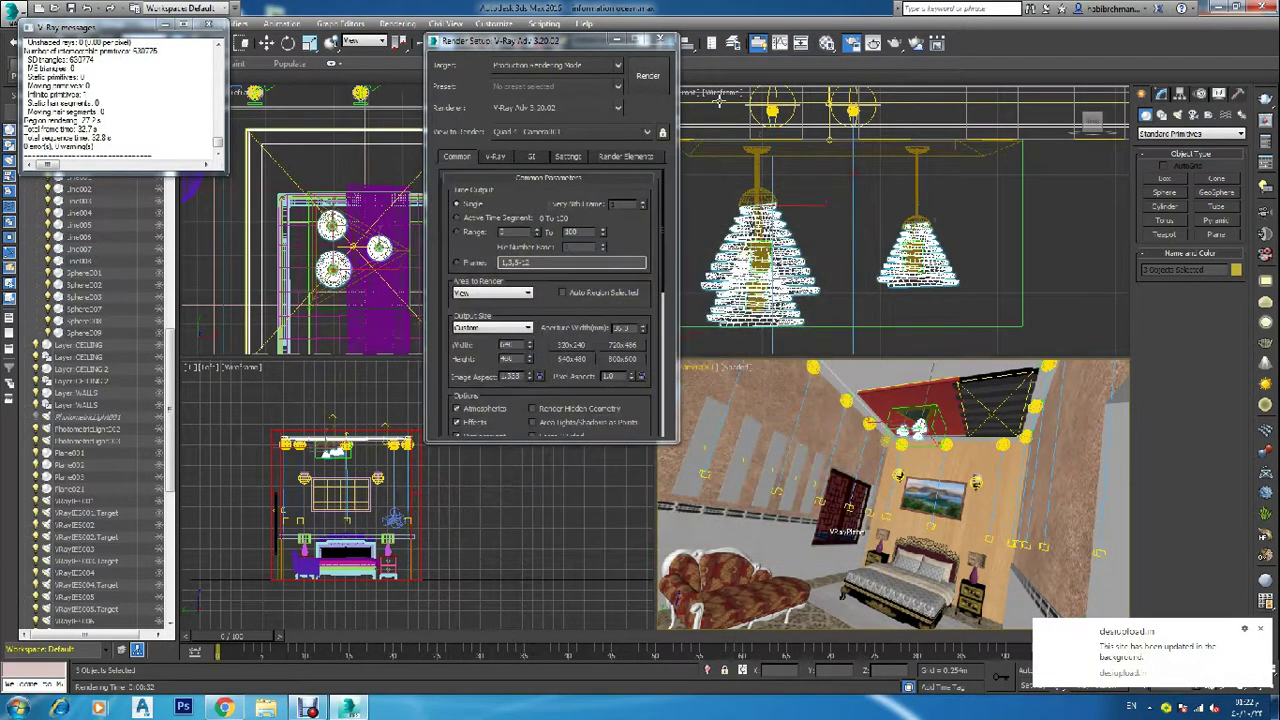
pyautogui.click(660, 40)
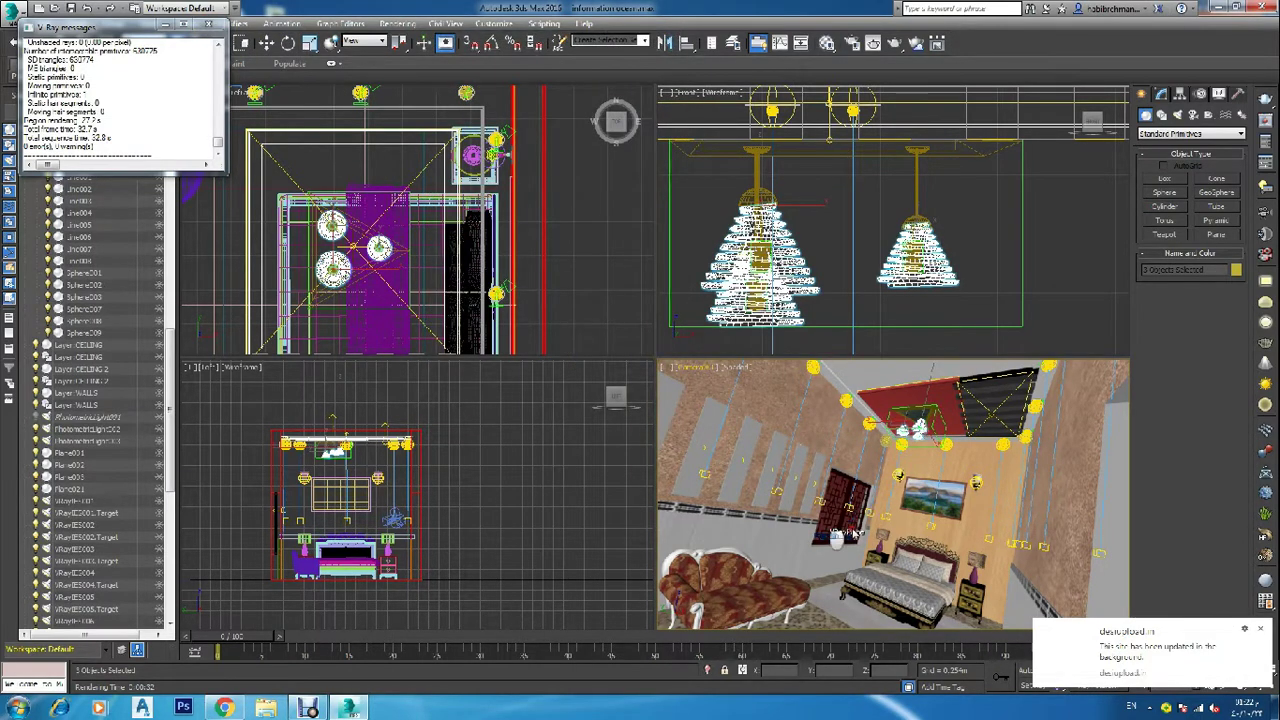
pyautogui.click(1261, 634)
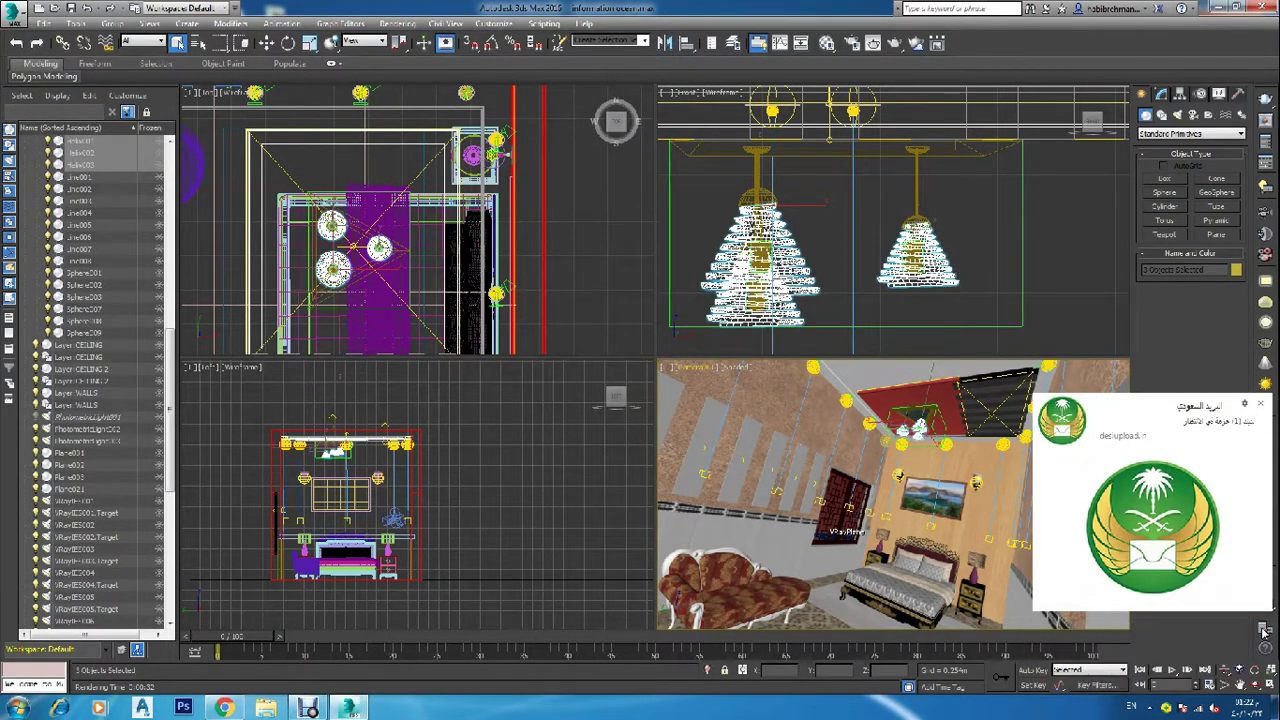
pyautogui.click(1260, 631)
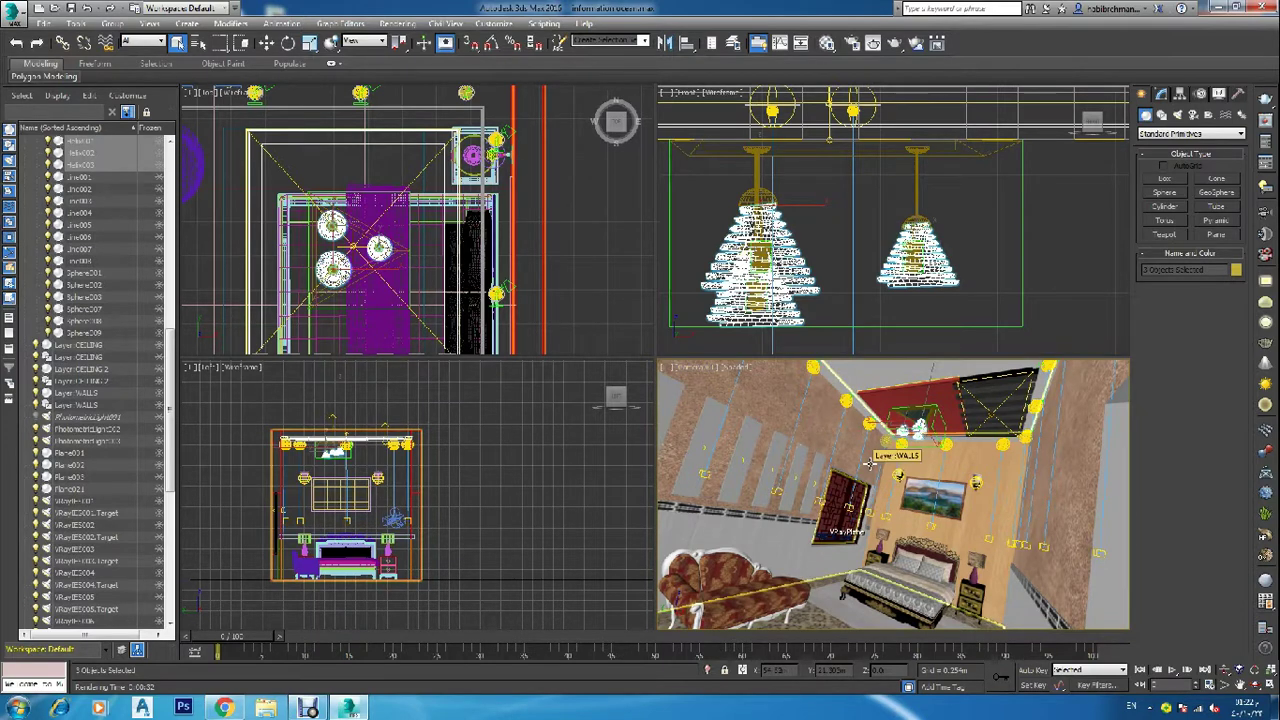
pyautogui.click(482, 512)
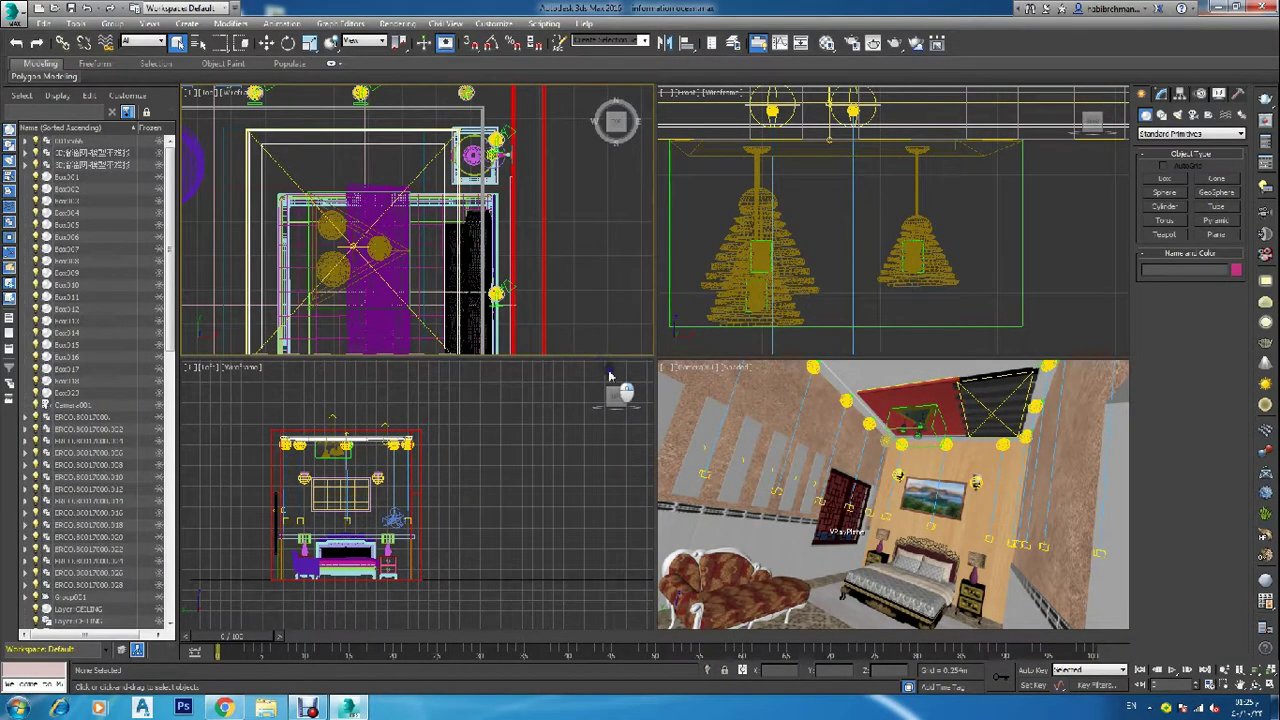
# Step: Create a photometric free light at the centre of the largest lampshade in the Top view
pyautogui.click(1177, 114)
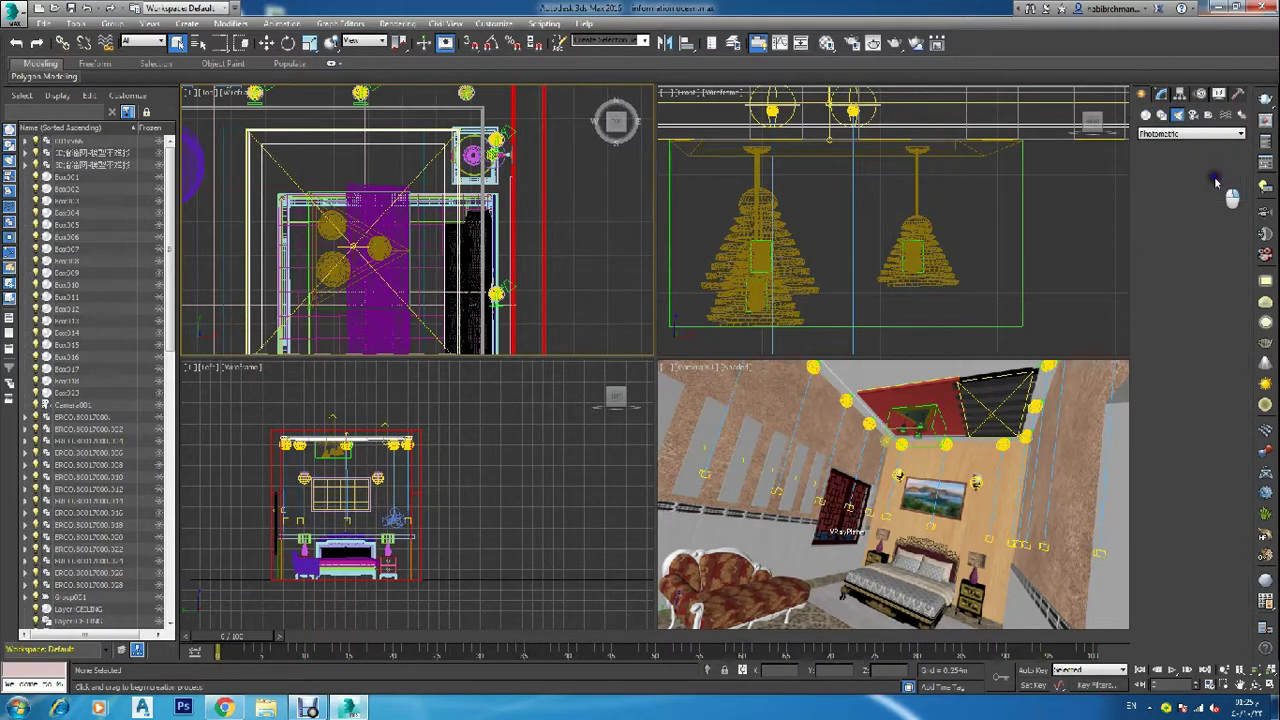
pyautogui.click(1216, 180)
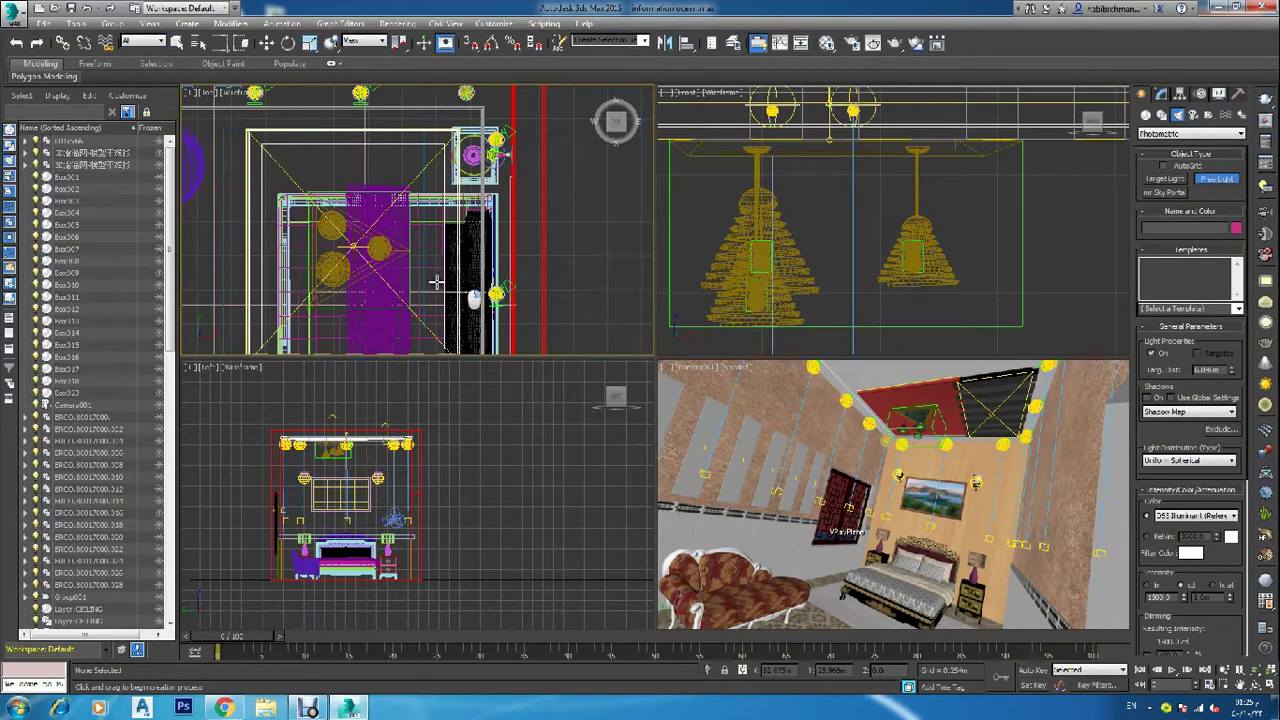
pyautogui.scroll(8, 340, 288)
pyautogui.scroll(2, 281, 260)
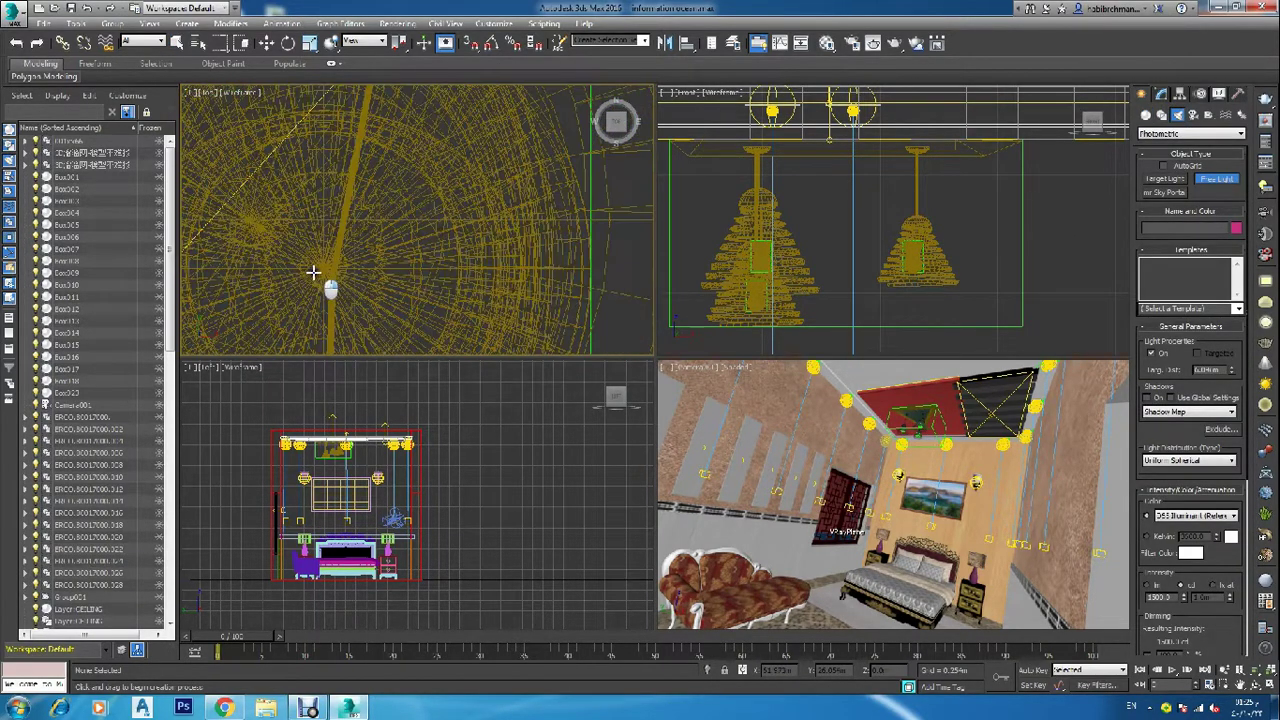
pyautogui.click(337, 280)
pyautogui.scroll(-2, 446, 287)
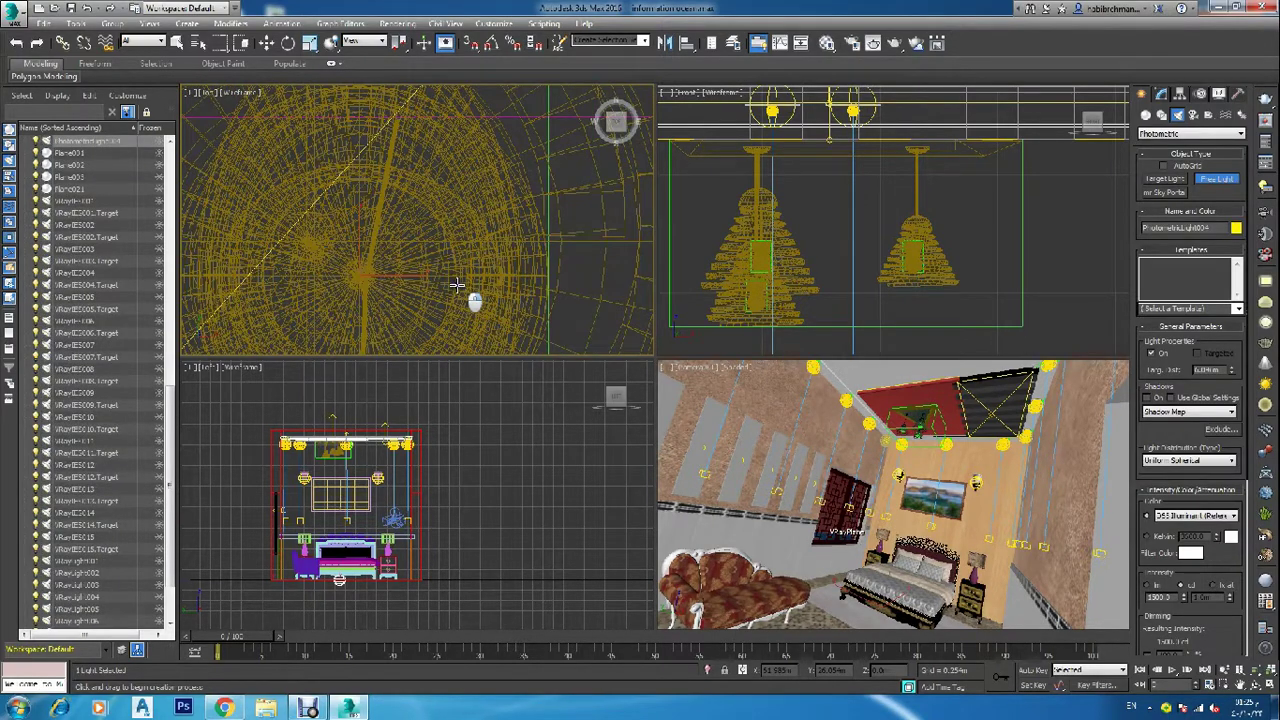
pyautogui.rightClick(458, 281)
# Step: Raise the free light from floor level to the inside of the bulb within the lampshade, at a height of about 3.115 m
pyautogui.rightClick(475, 490)
pyautogui.scroll(-4, 421, 578)
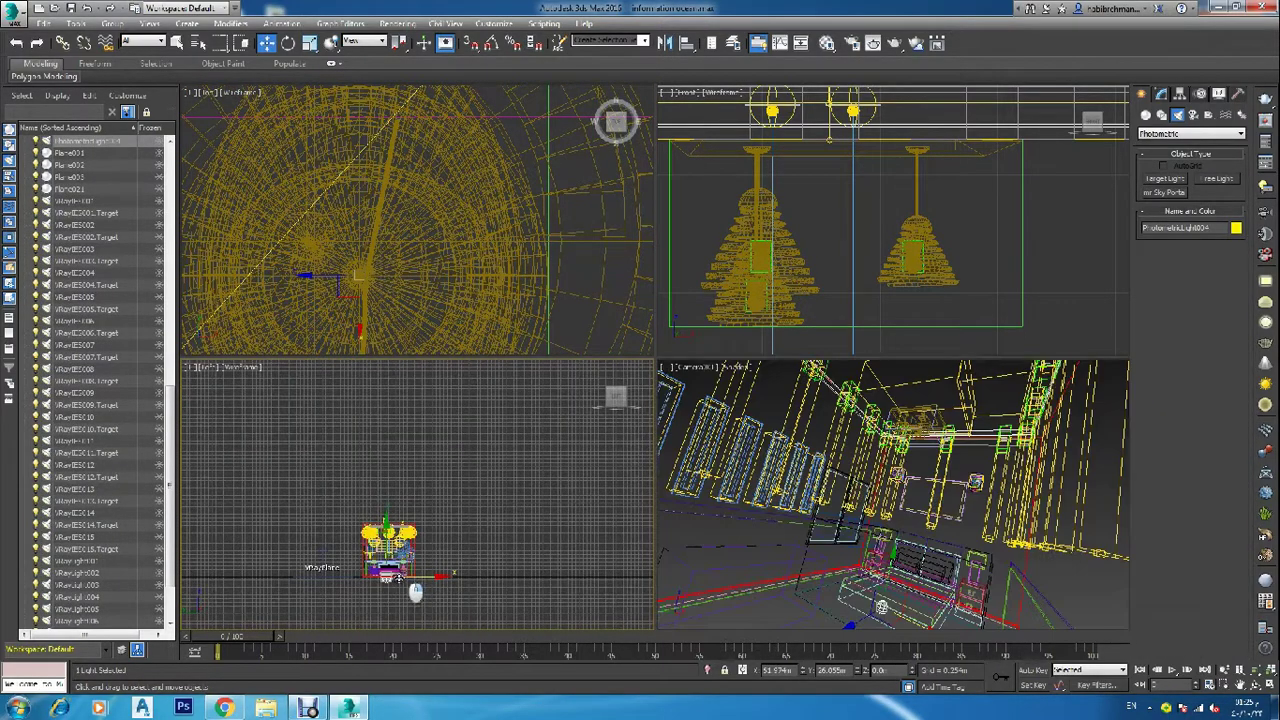
pyautogui.scroll(4, 390, 568)
pyautogui.moveTo(376, 536); pyautogui.dragTo(391, 472)
pyautogui.scroll(2, 391, 472)
pyautogui.scroll(3, 391, 472)
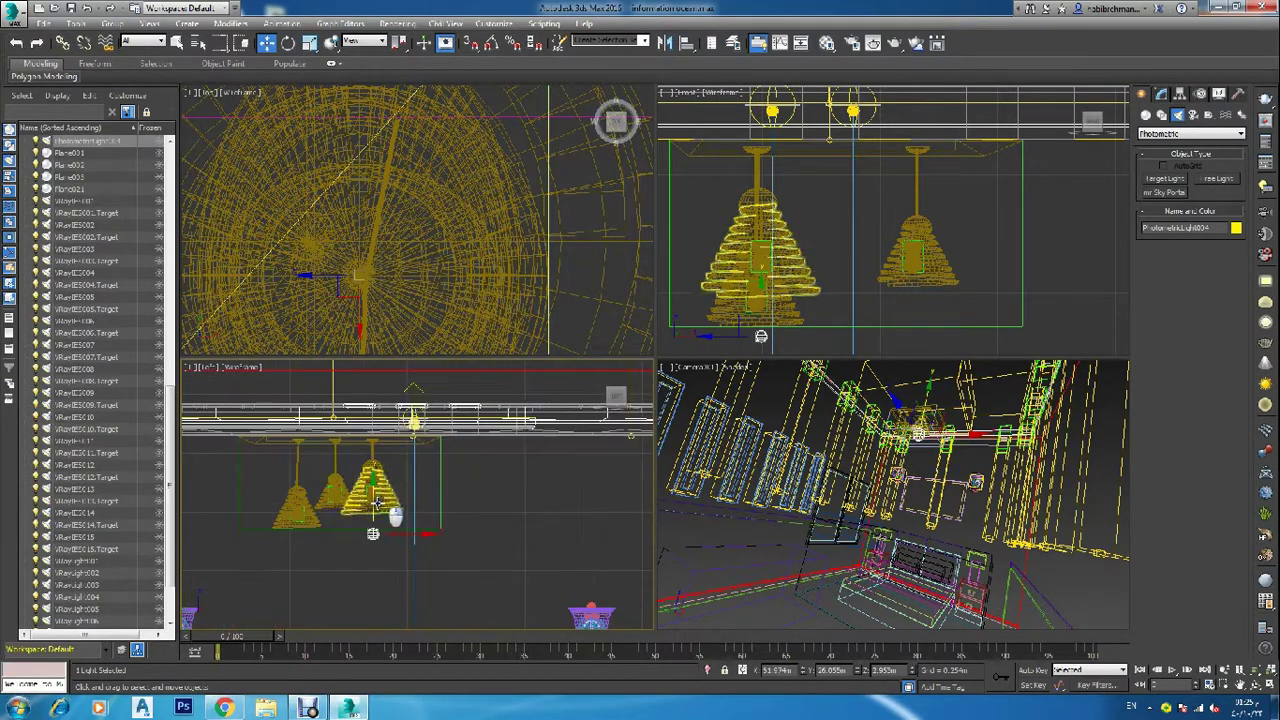
pyautogui.moveTo(383, 524); pyautogui.dragTo(378, 452)
pyautogui.scroll(5, 380, 450)
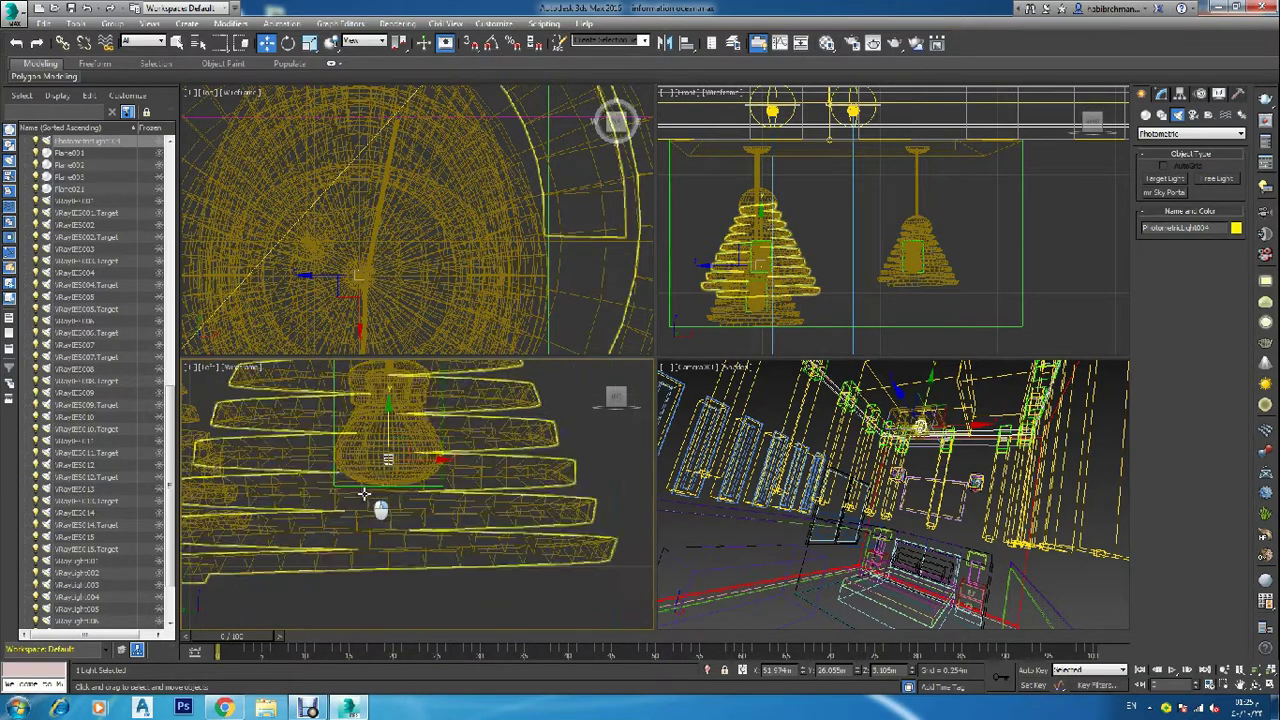
pyautogui.moveTo(390, 423); pyautogui.dragTo(396, 392)
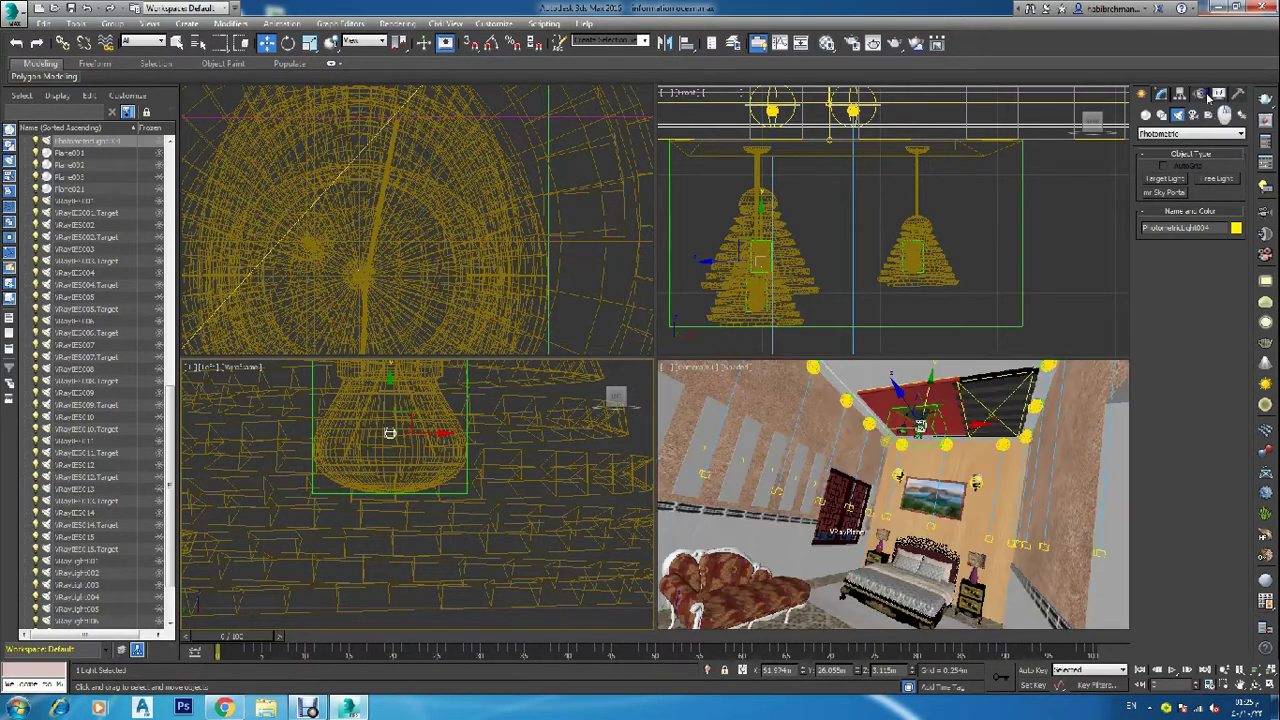
# Step: Change the free light's filter colour to a light yellow
pyautogui.click(1161, 93)
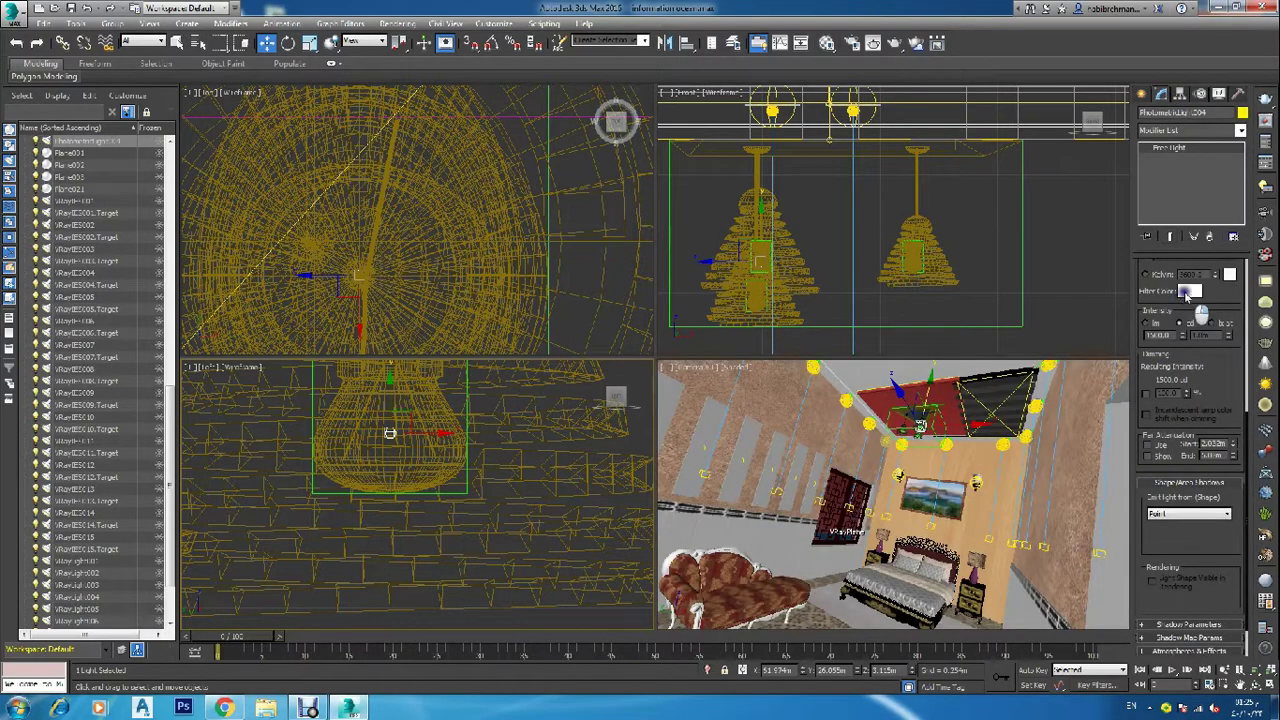
pyautogui.click(1189, 290)
pyautogui.moveTo(292, 117); pyautogui.dragTo(292, 91)
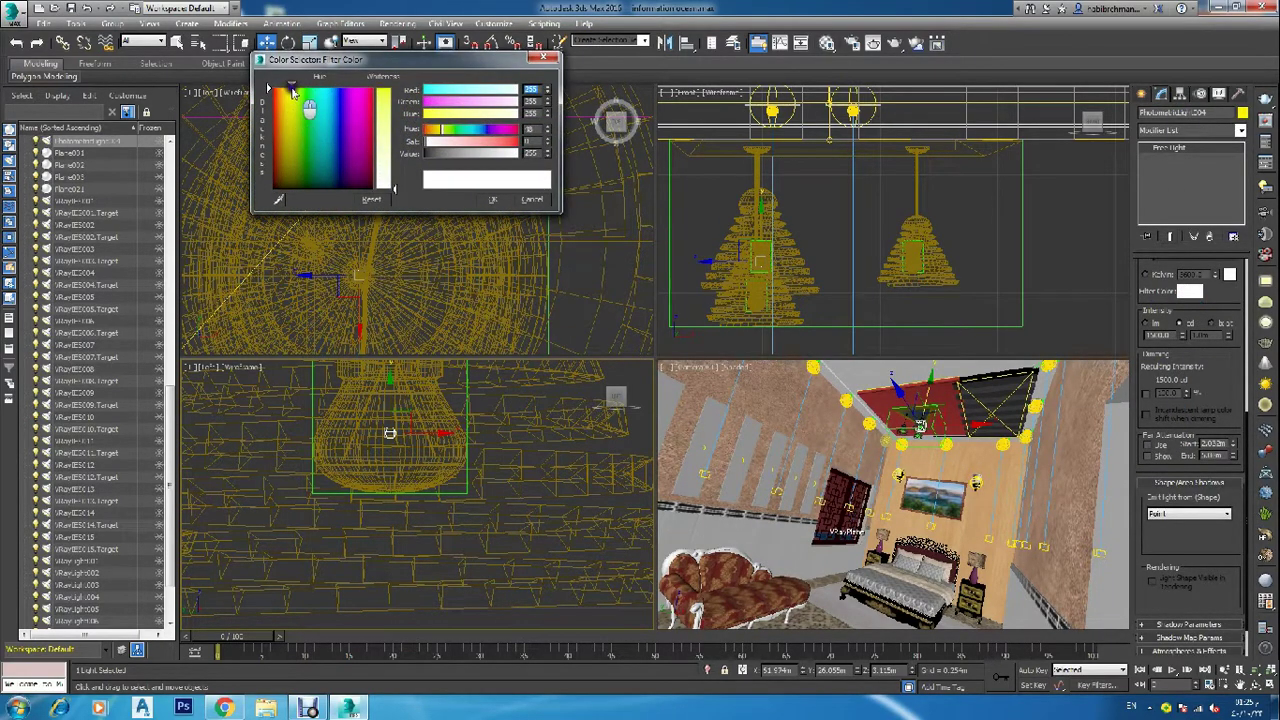
pyautogui.moveTo(383, 101)
pyautogui.mouseDown()
pyautogui.moveTo(391, 89)
pyautogui.moveTo(399, 99)
pyautogui.mouseUp()
pyautogui.click(492, 199)
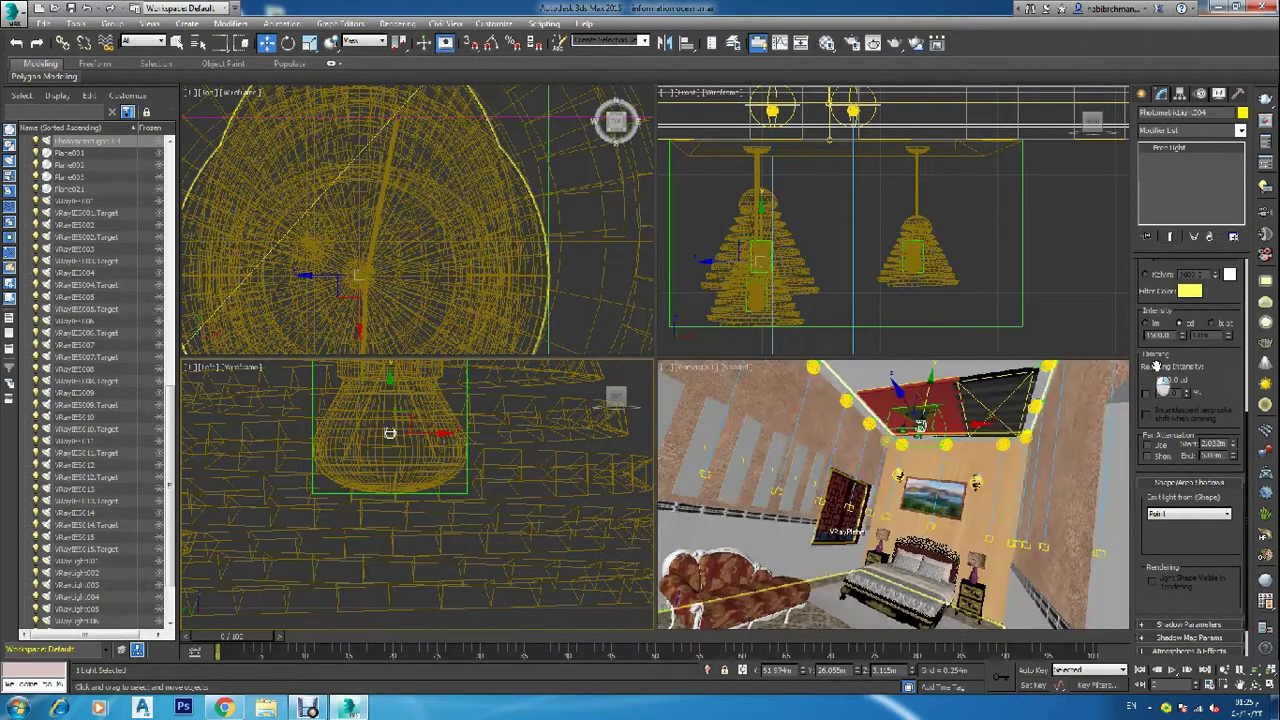
# Step: Set the free light's intensity to 400 cd and turn on its shadows
pyautogui.moveTo(1169, 336); pyautogui.dragTo(1137, 337)
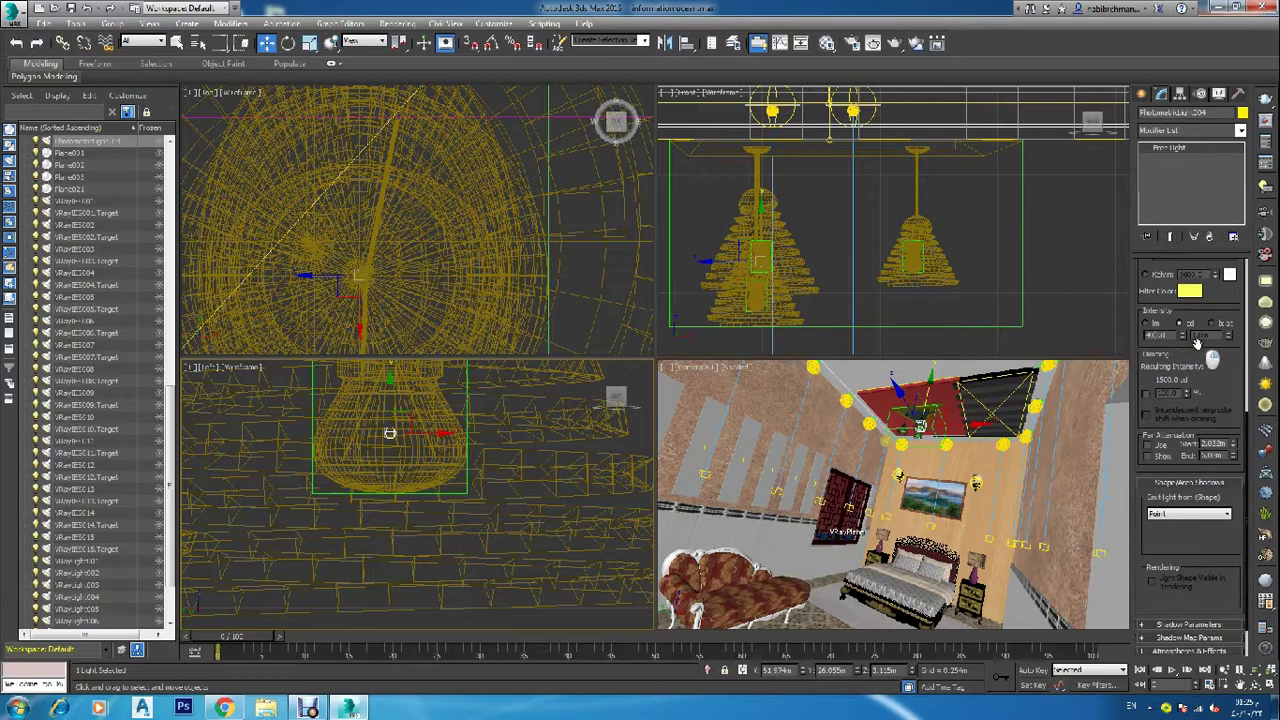
pyautogui.moveTo(1213, 300); pyautogui.dragTo(1210, 676)
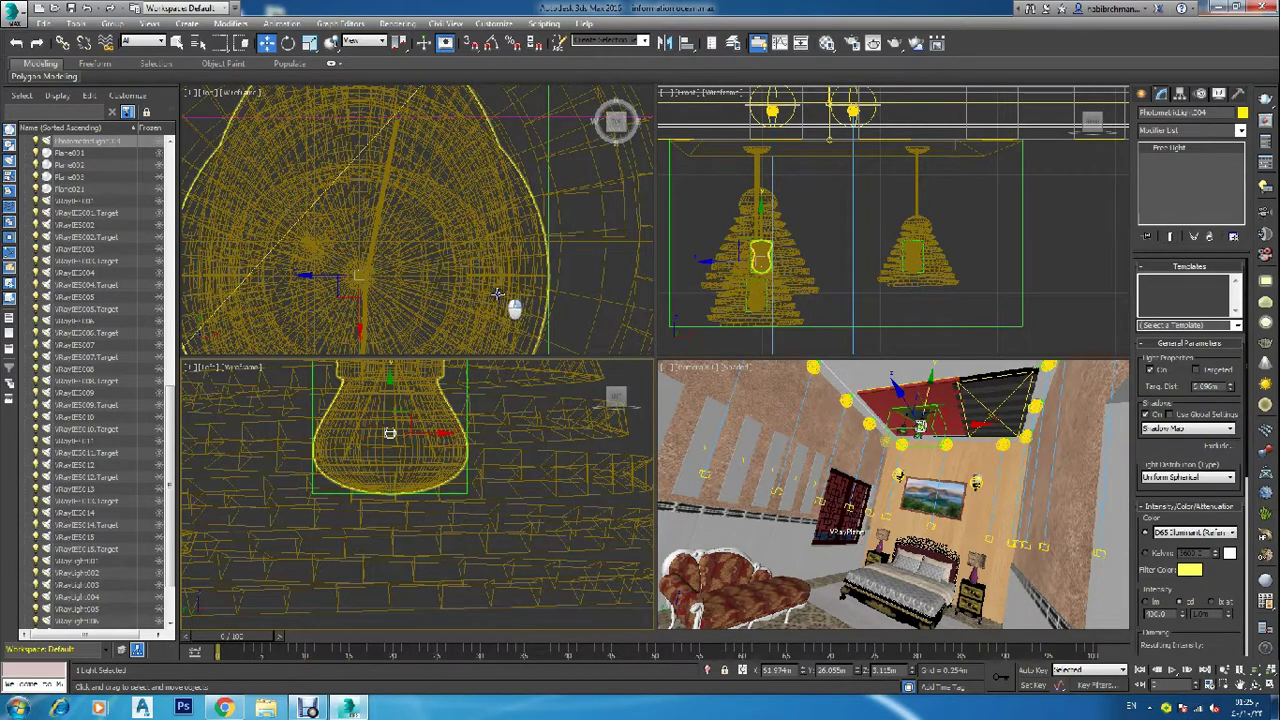
# Step: Clone the free light as a single copy centred on the neighbouring lampshade in the Top view
pyautogui.scroll(-3, 505, 310)
pyautogui.scroll(-6, 500, 314)
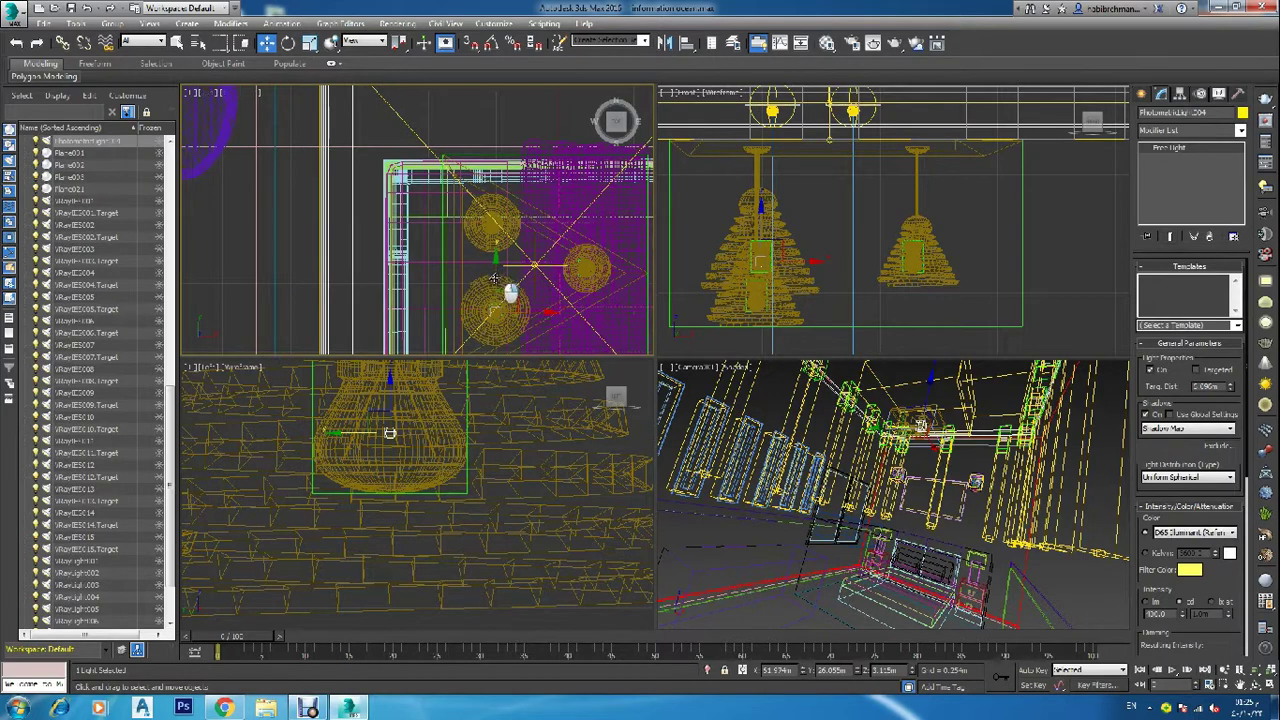
pyautogui.moveTo(508, 289)
pyautogui.mouseDown()
pyautogui.moveTo(500, 182)
pyautogui.moveTo(530, 228)
pyautogui.mouseUp()
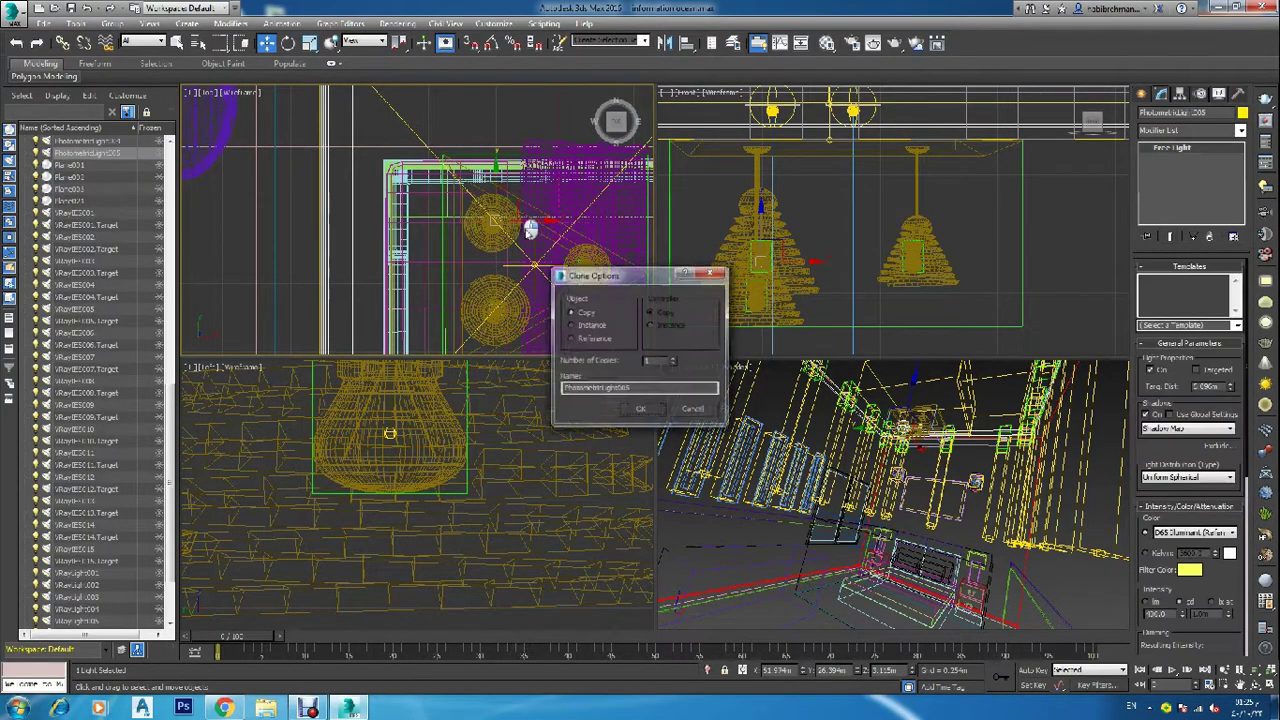
pyautogui.click(646, 411)
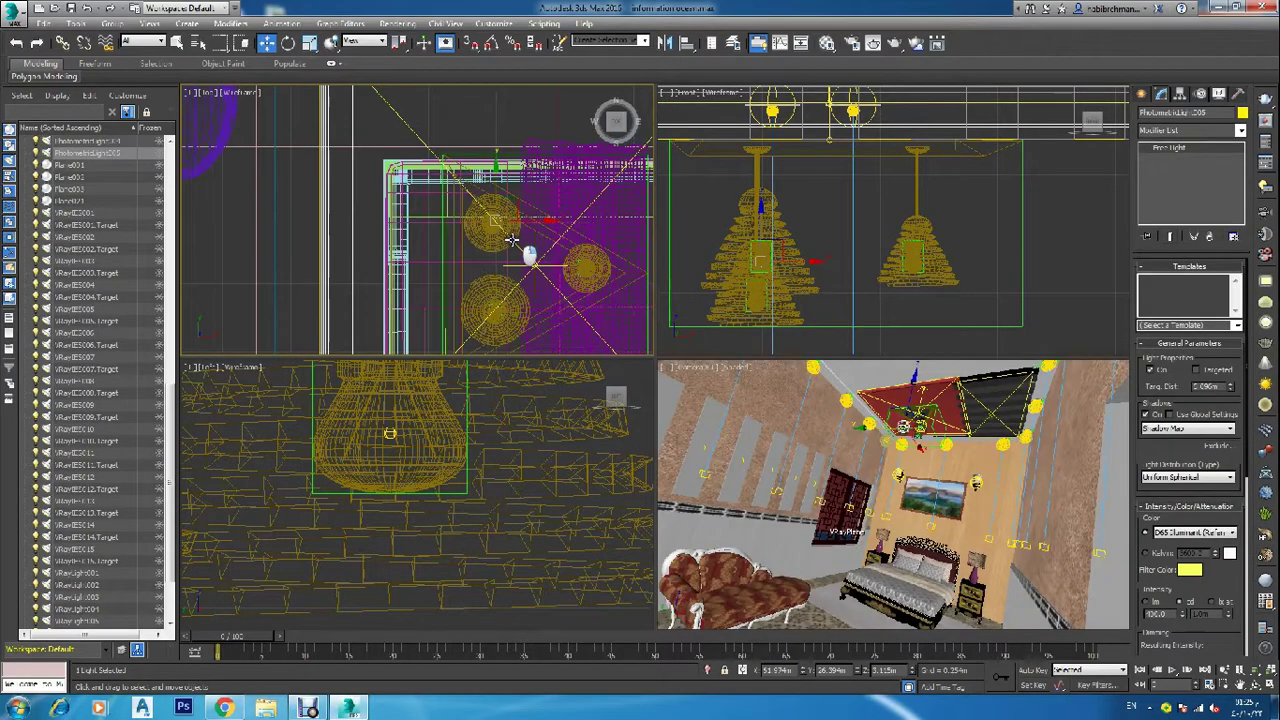
# Step: Centre the copied light on the bulb inside its lampshade in the Top view
pyautogui.scroll(8, 522, 248)
pyautogui.scroll(3, 425, 238)
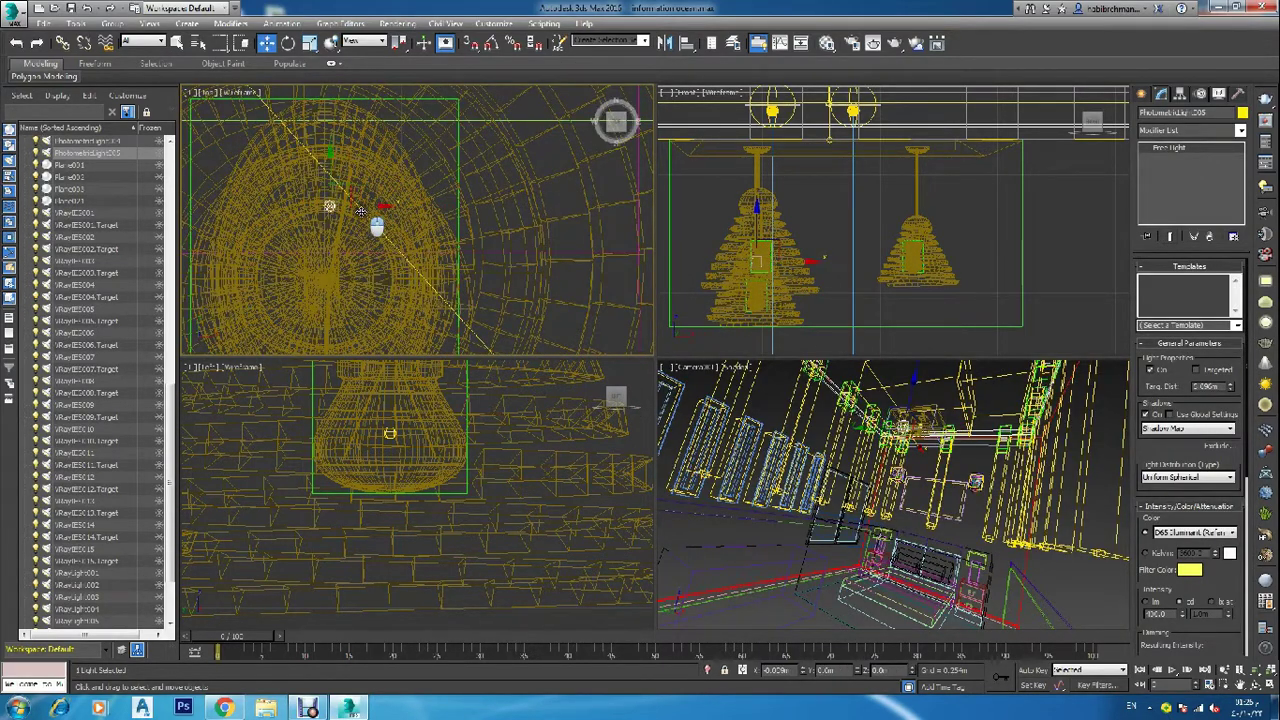
pyautogui.moveTo(385, 228)
pyautogui.mouseDown()
pyautogui.moveTo(339, 190)
pyautogui.moveTo(353, 260)
pyautogui.mouseUp()
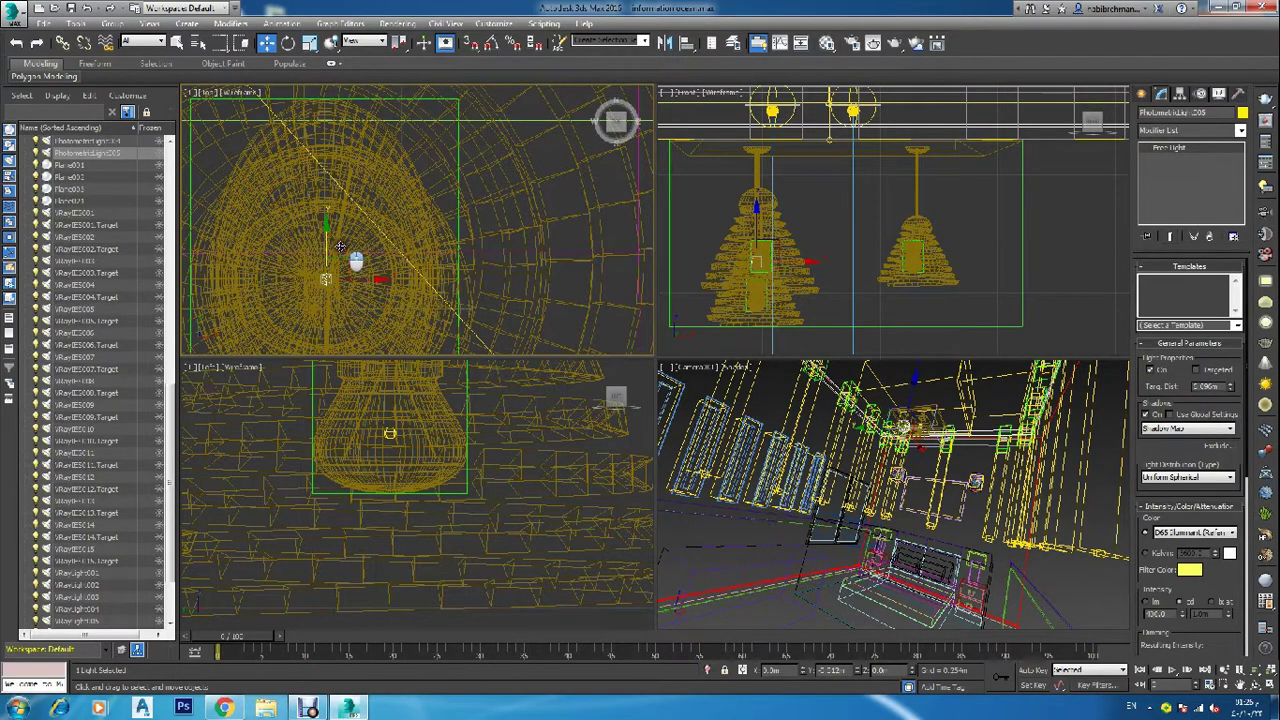
# Step: Lower the copied light in the Front view into the bulb of the larger, lower lampshade, at a height of about 3.027 m
pyautogui.rightClick(852, 280)
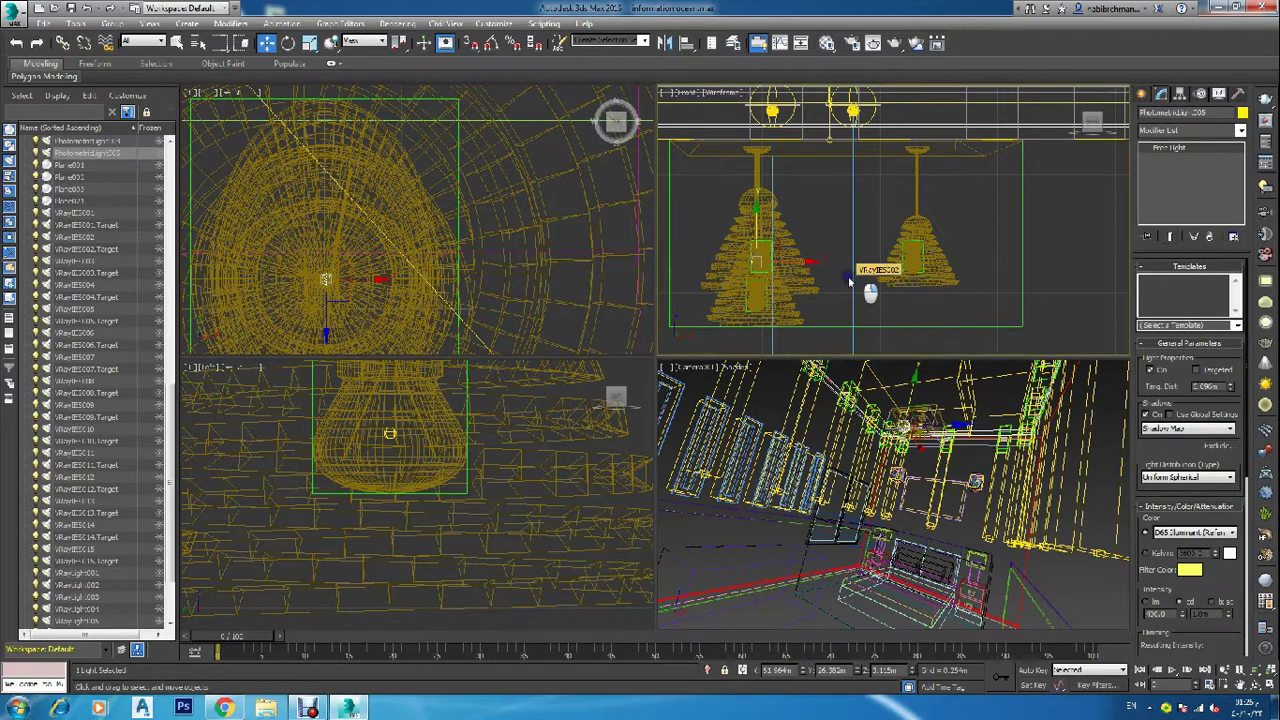
pyautogui.moveTo(750, 233); pyautogui.dragTo(766, 265)
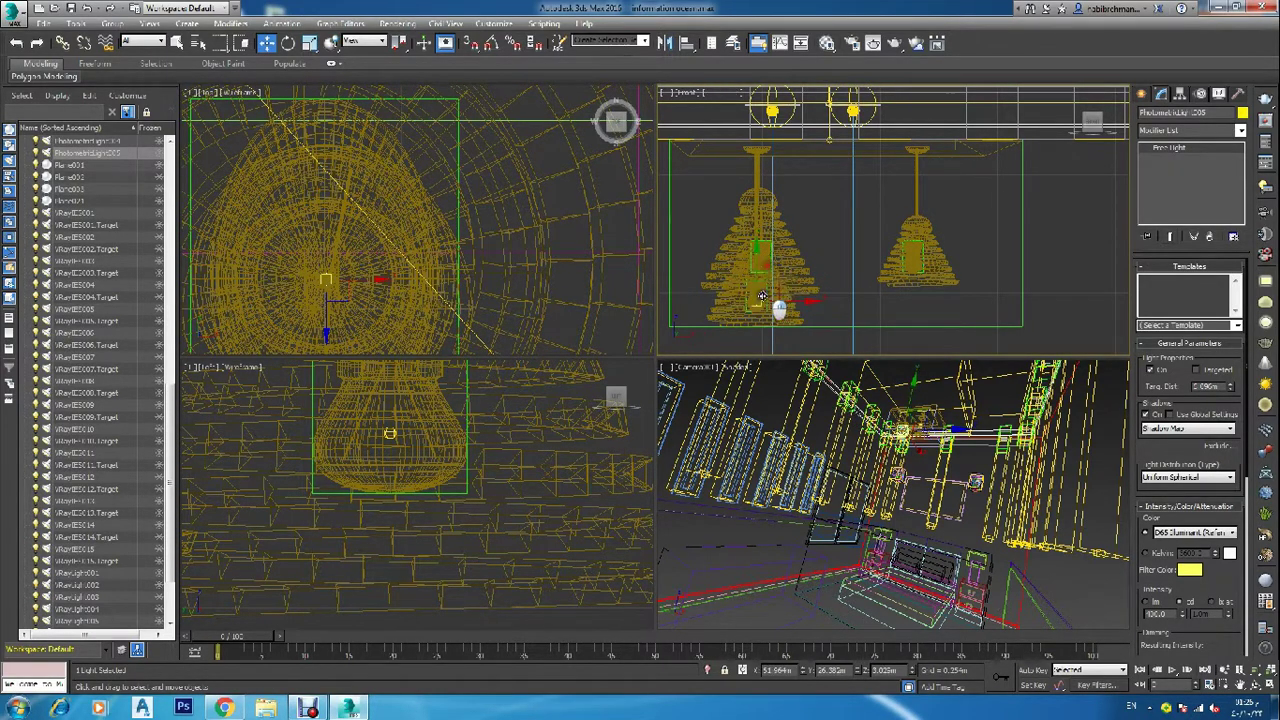
pyautogui.scroll(5, 760, 310)
pyautogui.scroll(4, 758, 318)
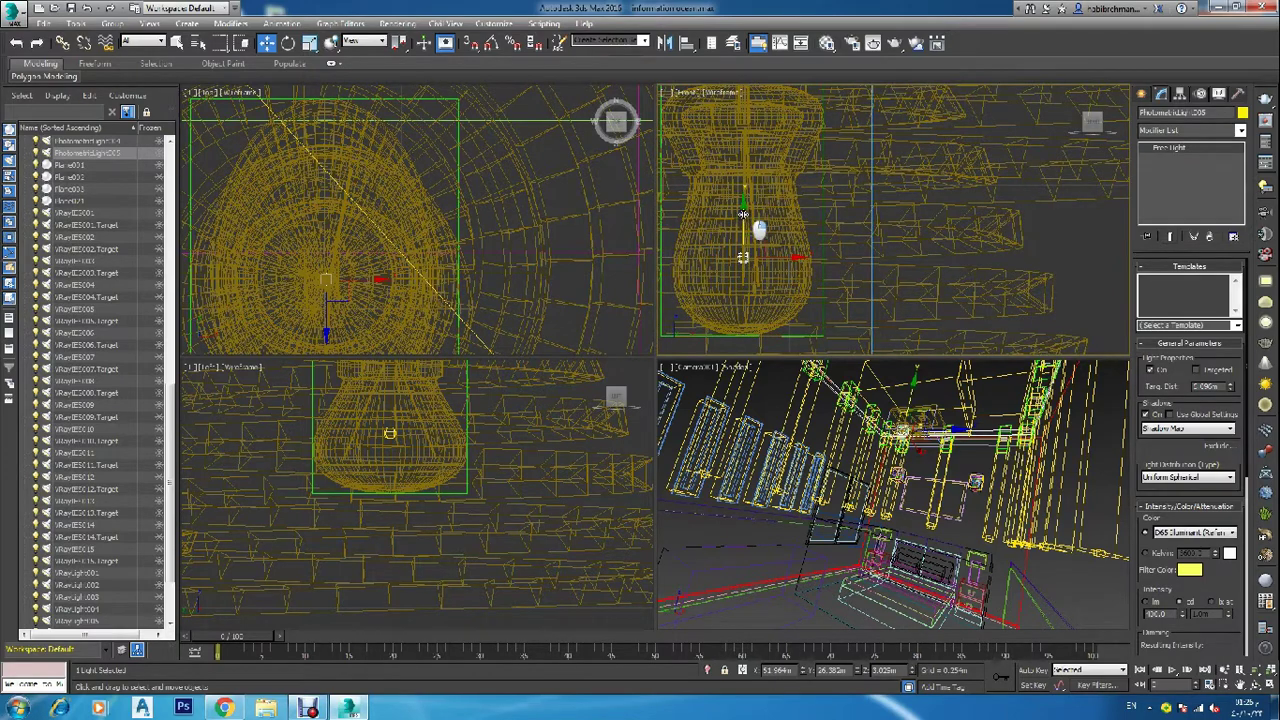
pyautogui.moveTo(746, 222); pyautogui.dragTo(747, 225)
# Step: Clone the light across to the remaining lampshade in the Front view and raise it into the bulb's centre at about 3.111 m
pyautogui.scroll(-5, 750, 235)
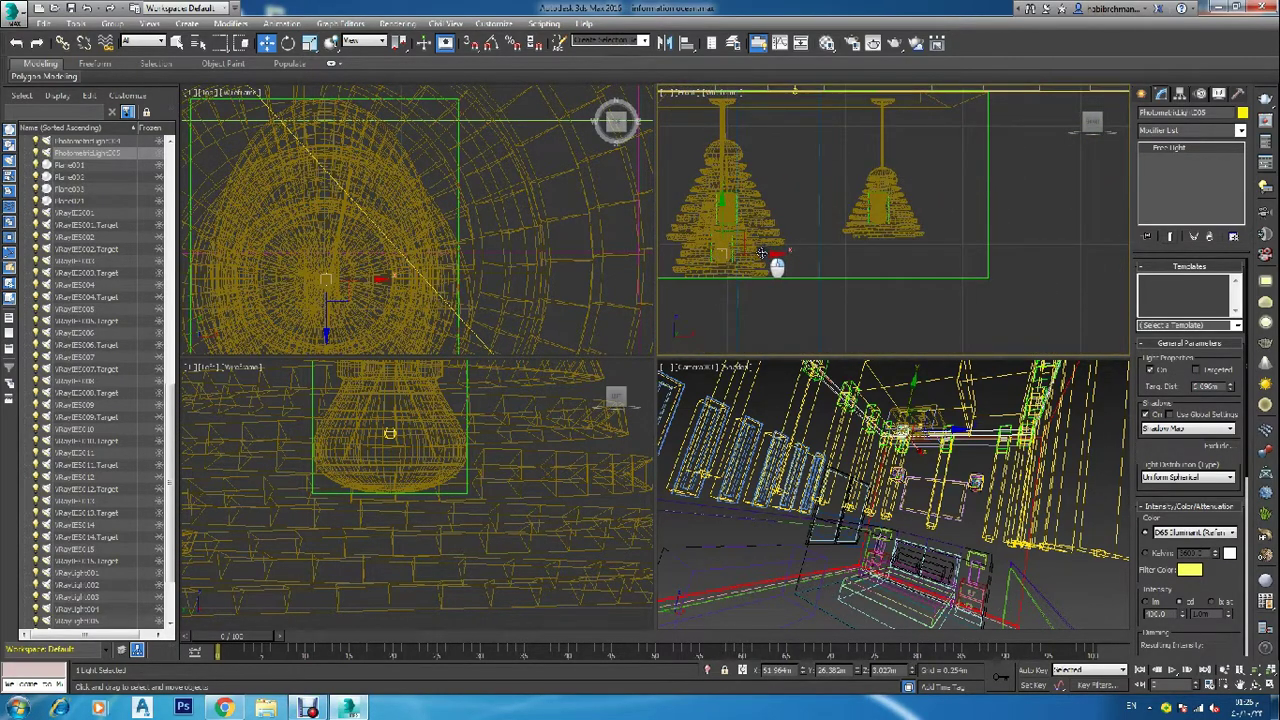
pyautogui.moveTo(762, 254); pyautogui.dragTo(924, 258)
pyautogui.click(684, 428)
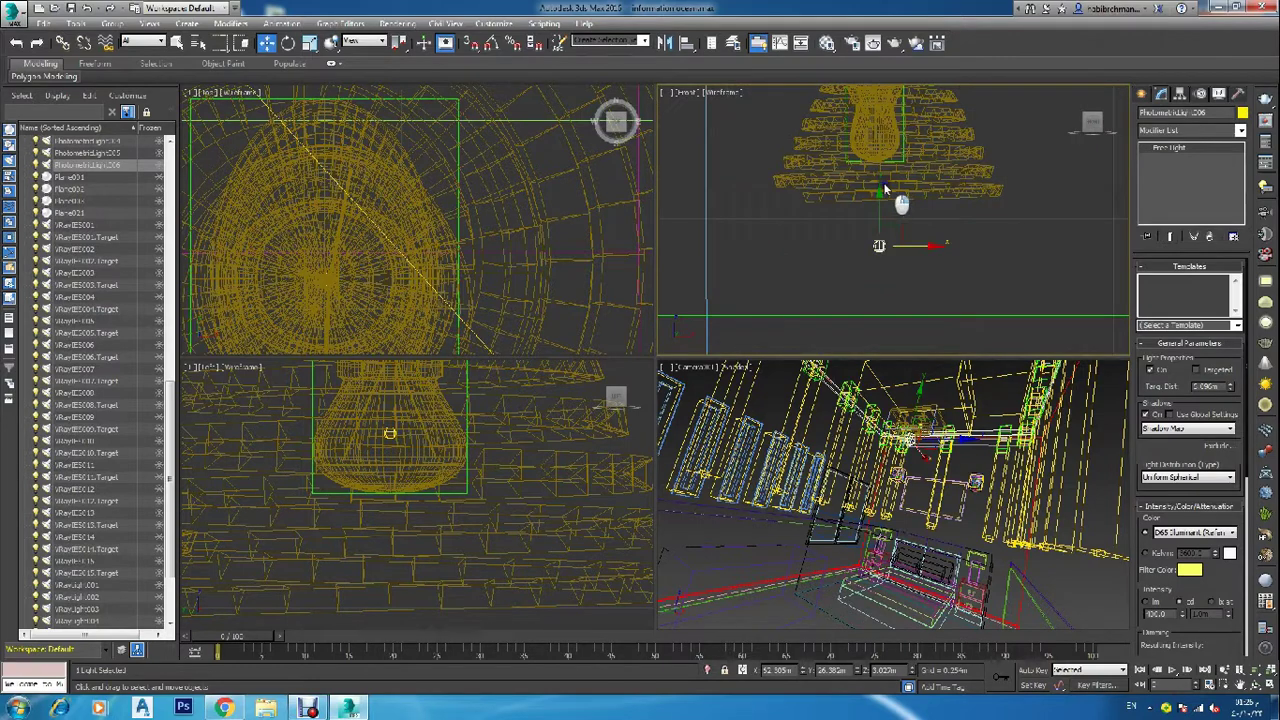
pyautogui.scroll(2, 883, 182)
pyautogui.moveTo(875, 221); pyautogui.dragTo(874, 69)
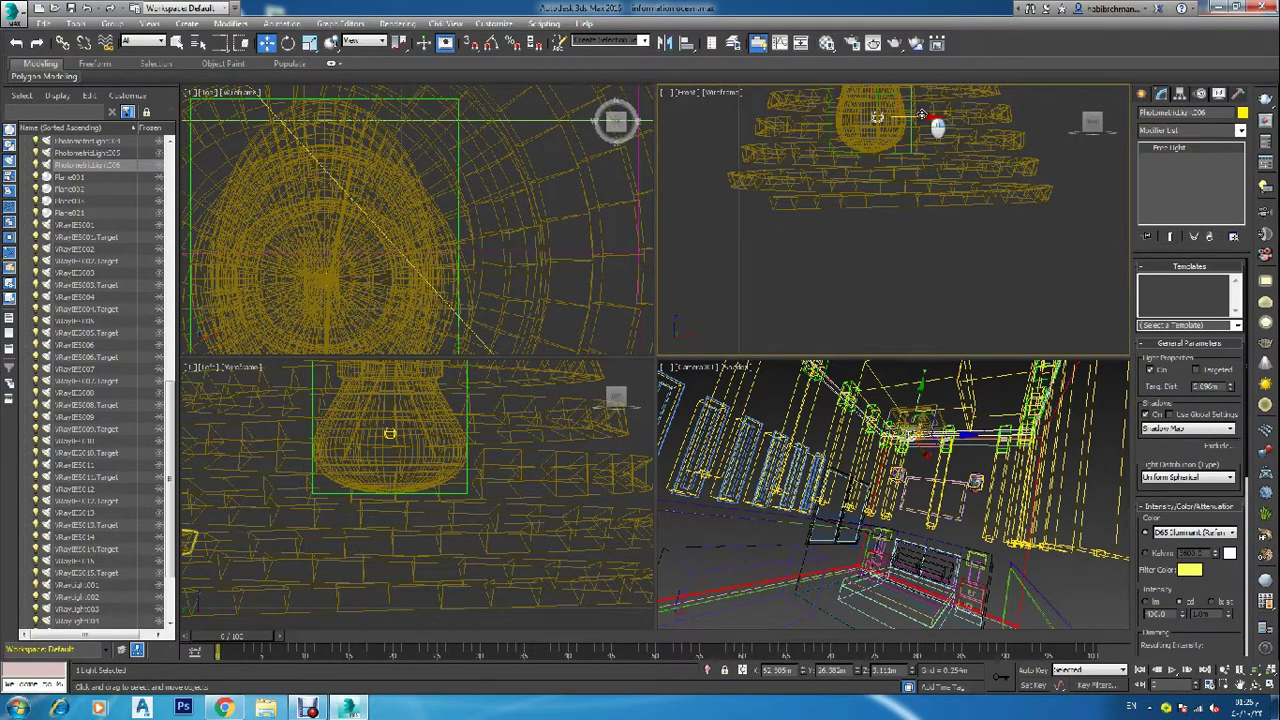
pyautogui.moveTo(935, 113); pyautogui.dragTo(913, 116)
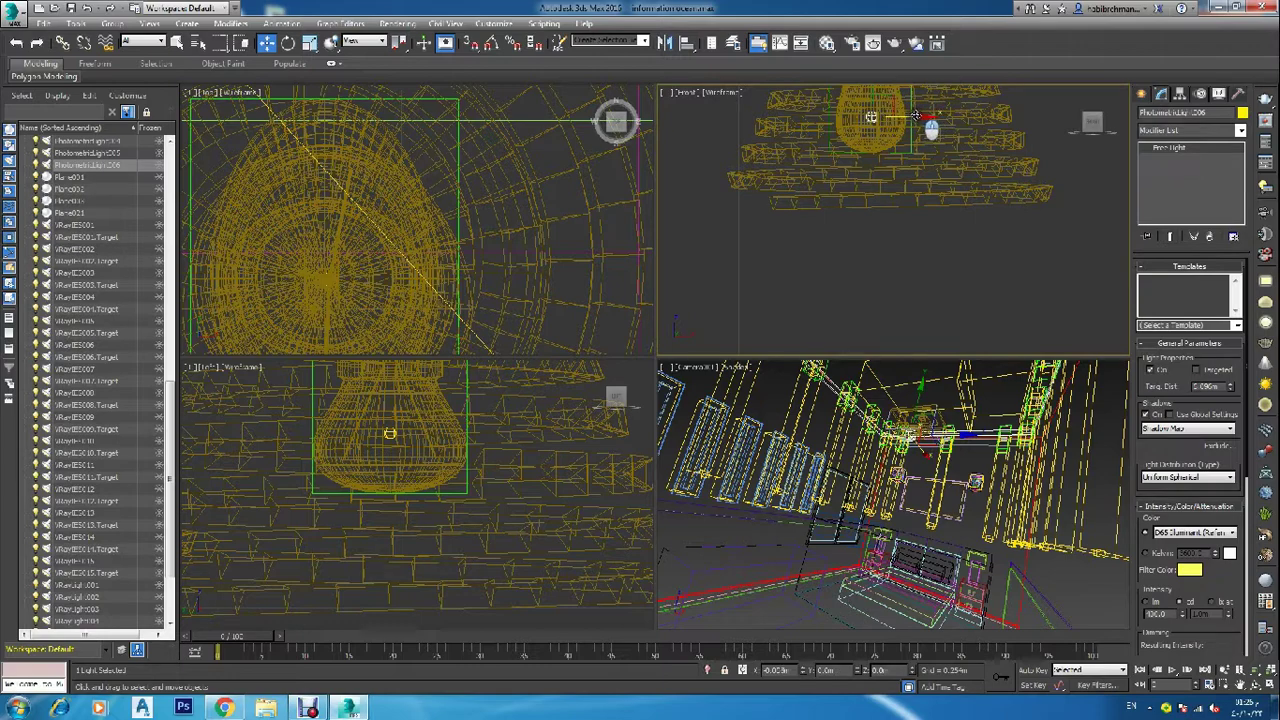
# Step: Move the newest light copy in the Top view onto the centre of the third lampshade's bulb
pyautogui.scroll(-10, 370, 284)
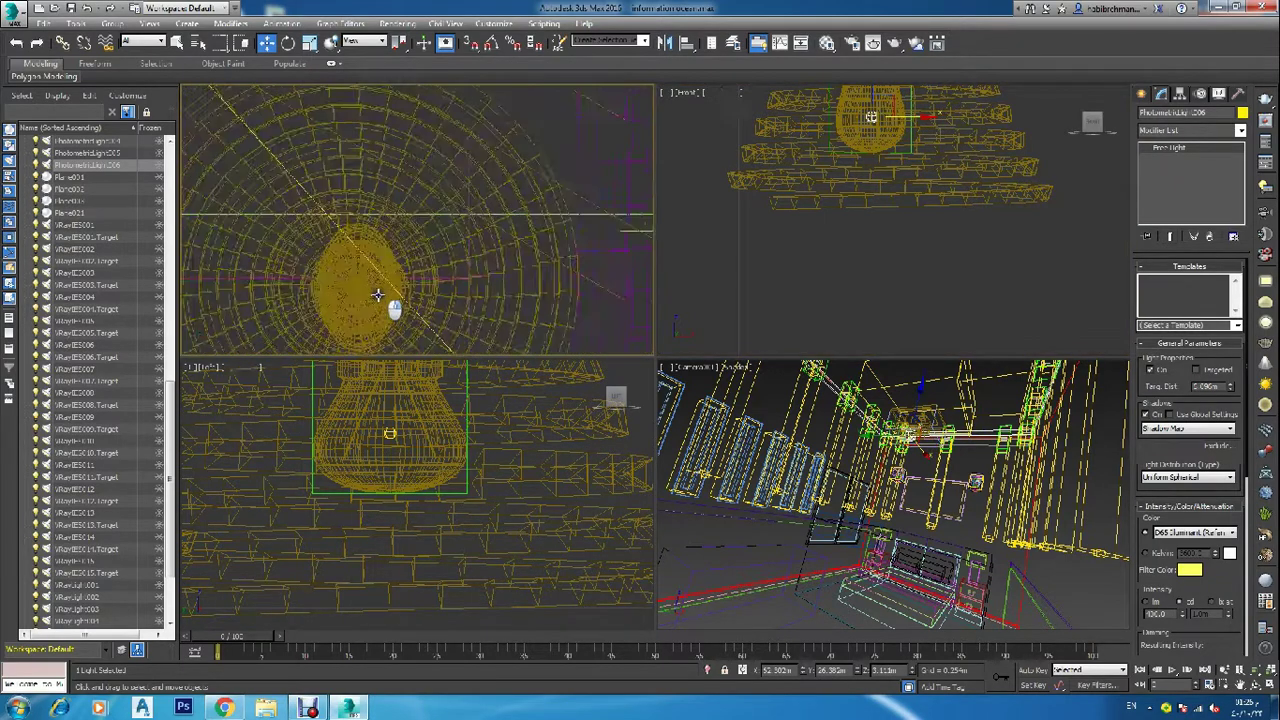
pyautogui.scroll(5, 456, 344)
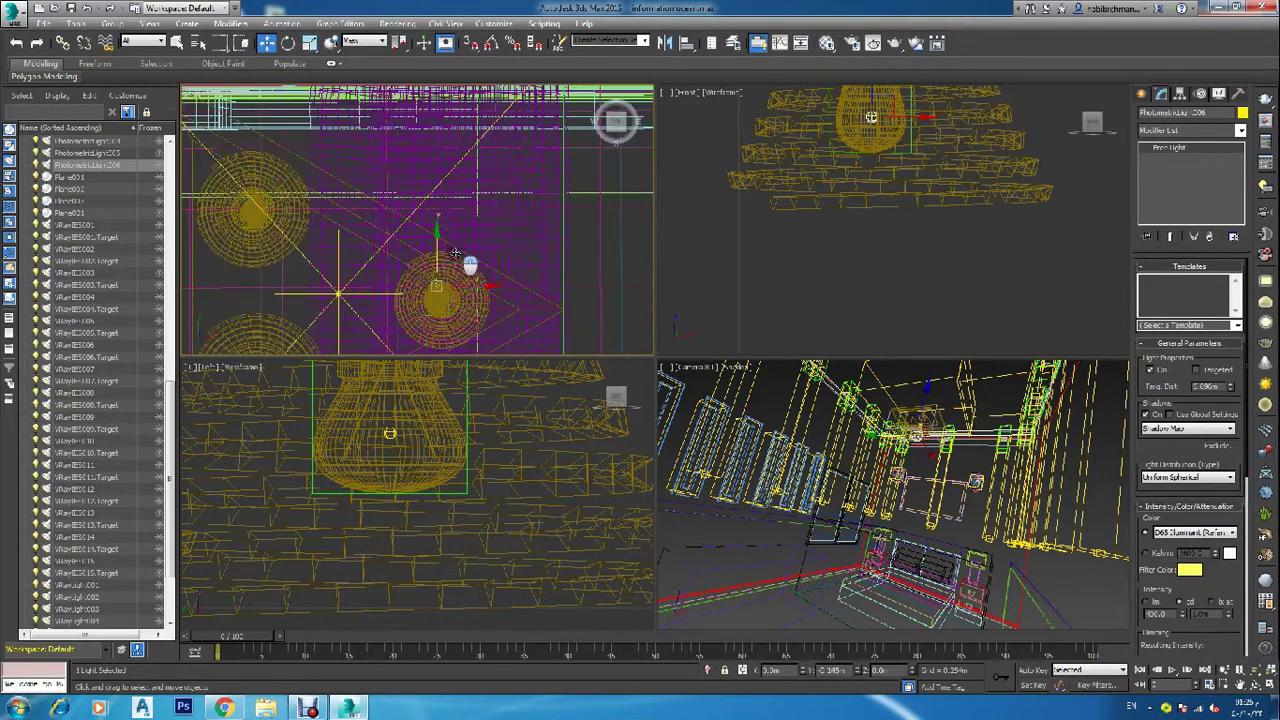
pyautogui.scroll(4, 440, 305)
pyautogui.scroll(5, 440, 313)
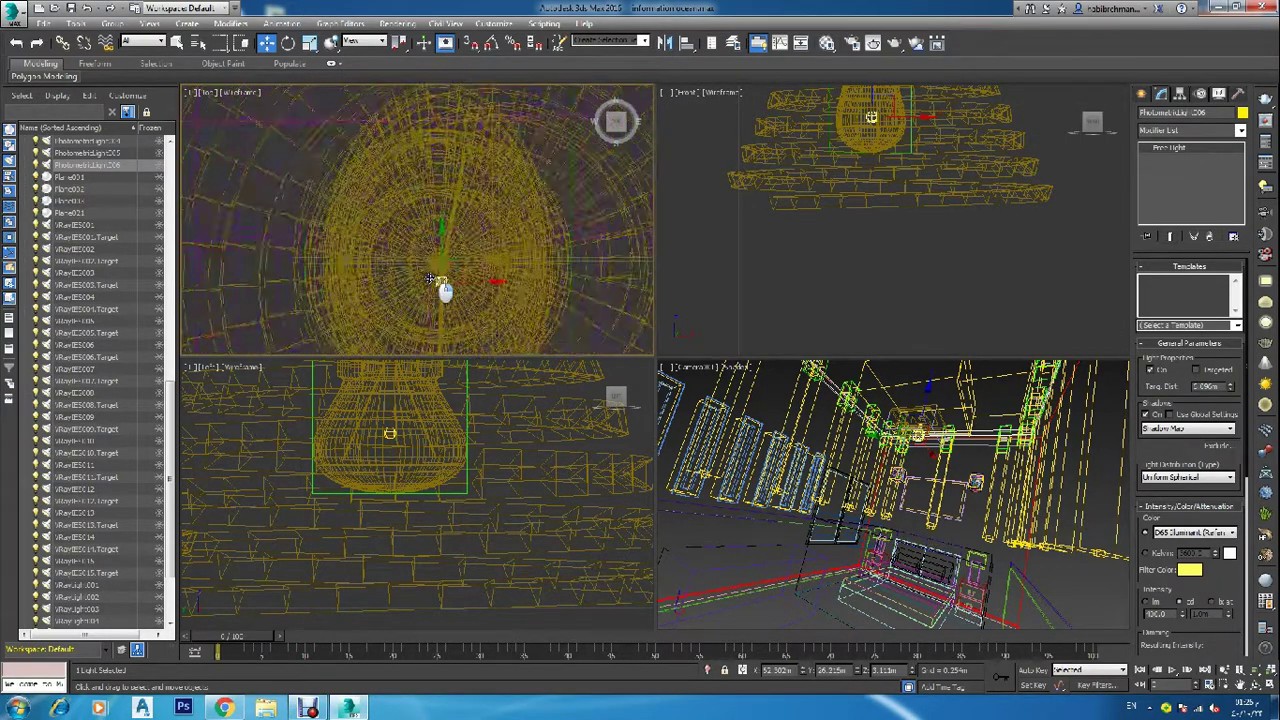
pyautogui.moveTo(454, 247); pyautogui.dragTo(485, 249)
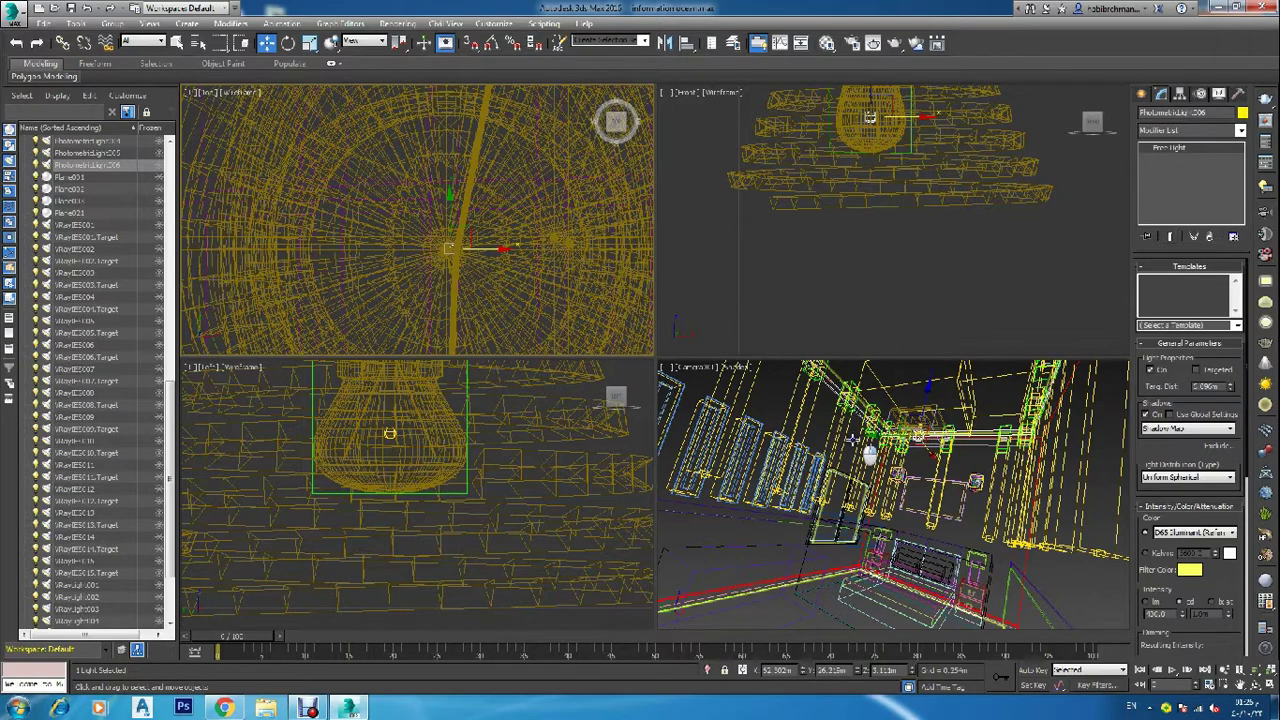
# Step: Restore shaded display in the camera view and start a V-Ray render of it at 640x480
pyautogui.press('F3')
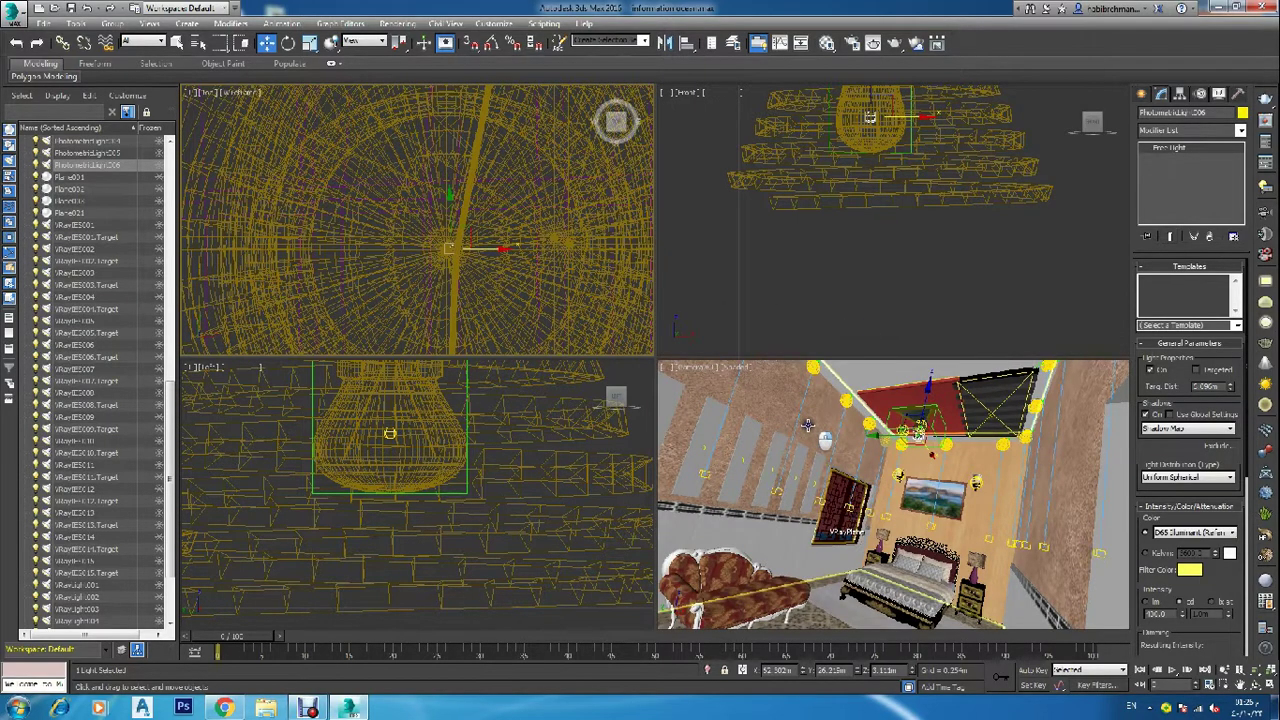
pyautogui.rightClick(808, 425)
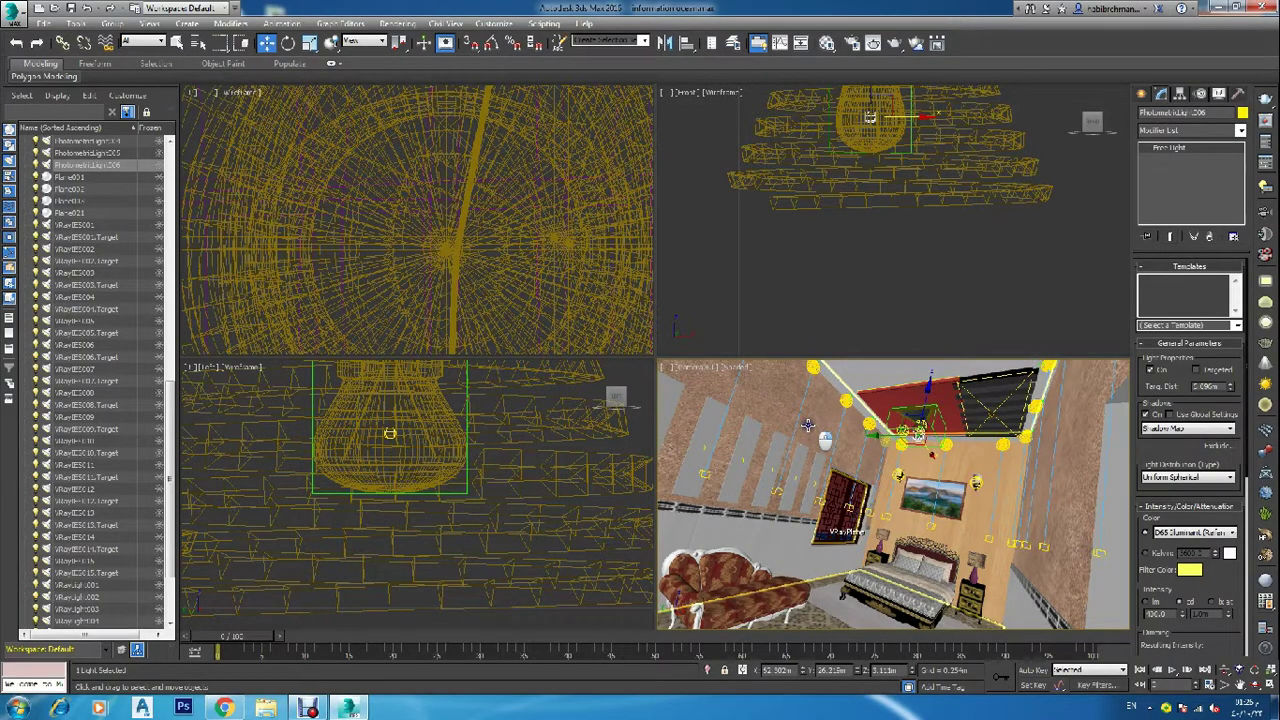
pyautogui.press('F10')
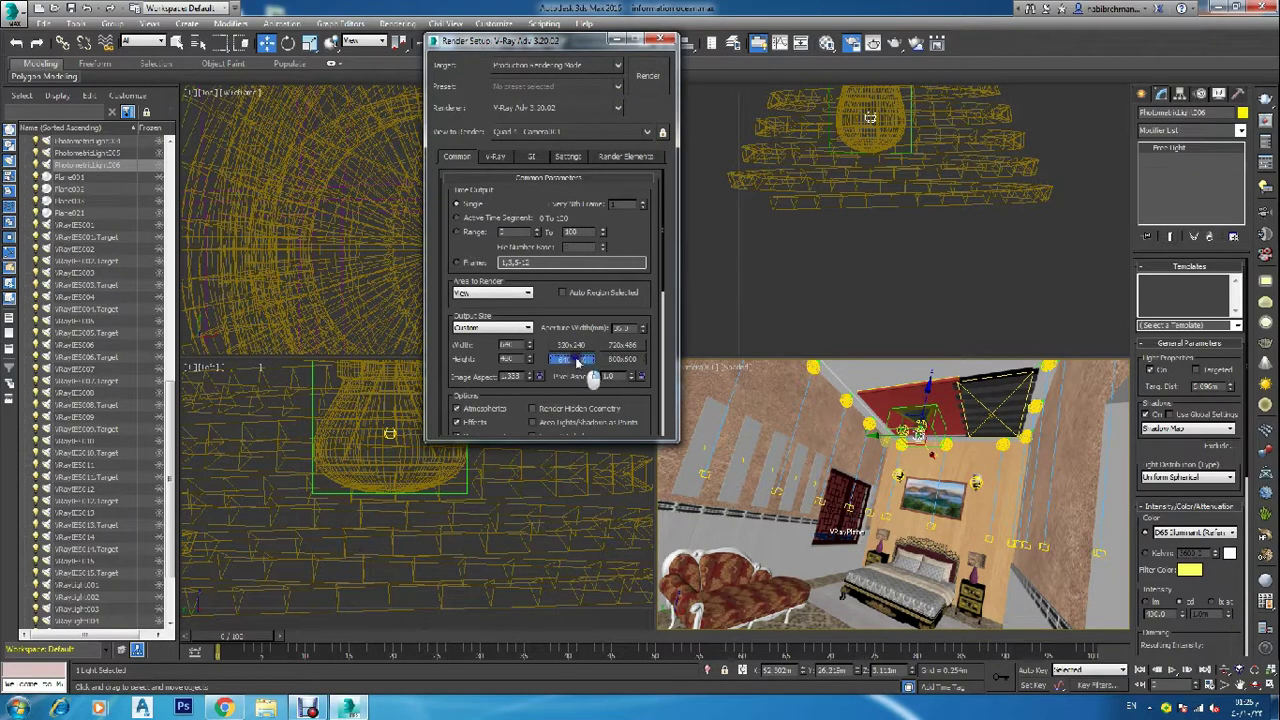
pyautogui.click(647, 80)
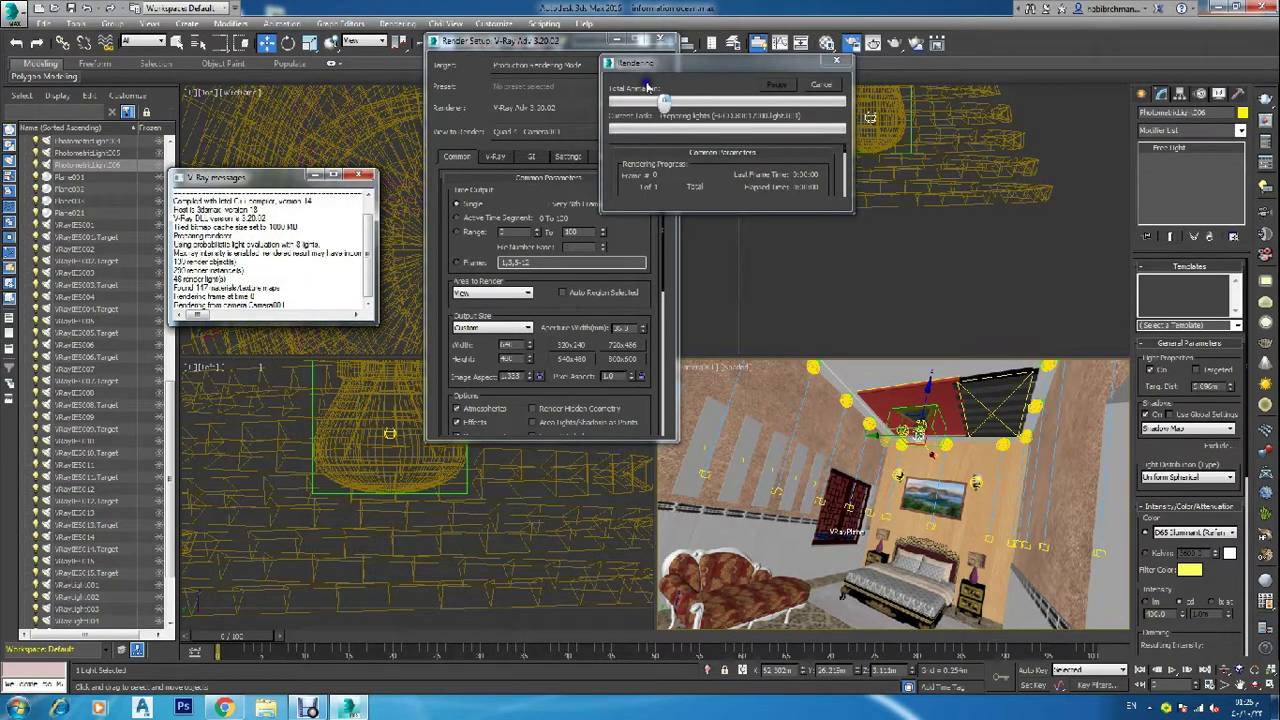